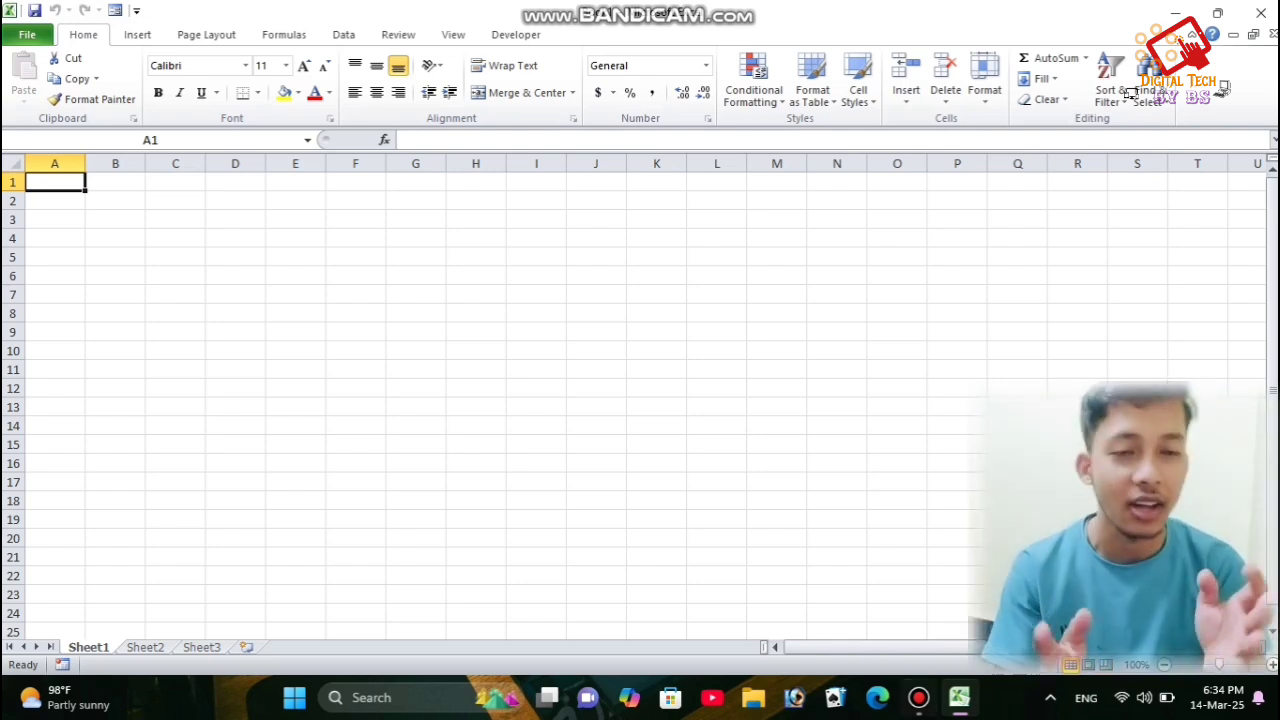
Enter the headings ROLL NO in A1 and NAME OF STD in B1.
{"action": "left_click", "coordinate": [175, 313]}
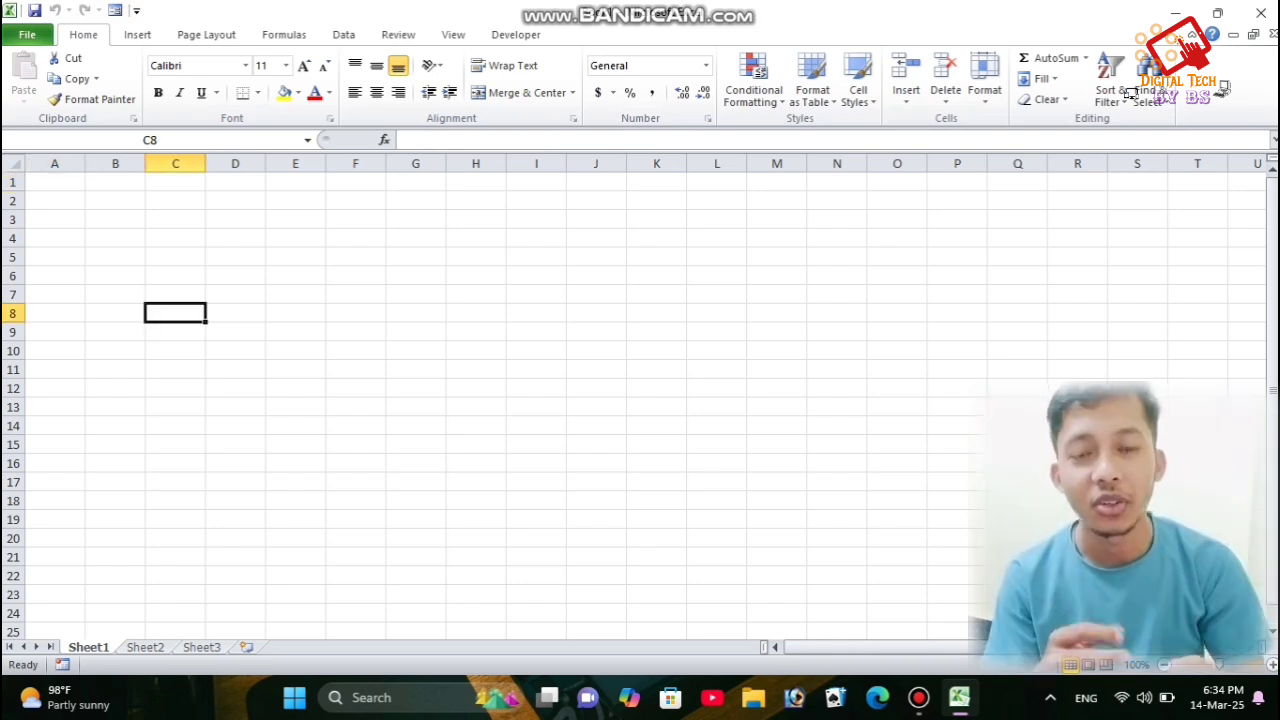
{"action": "key", "text": "ctrl+Home"}
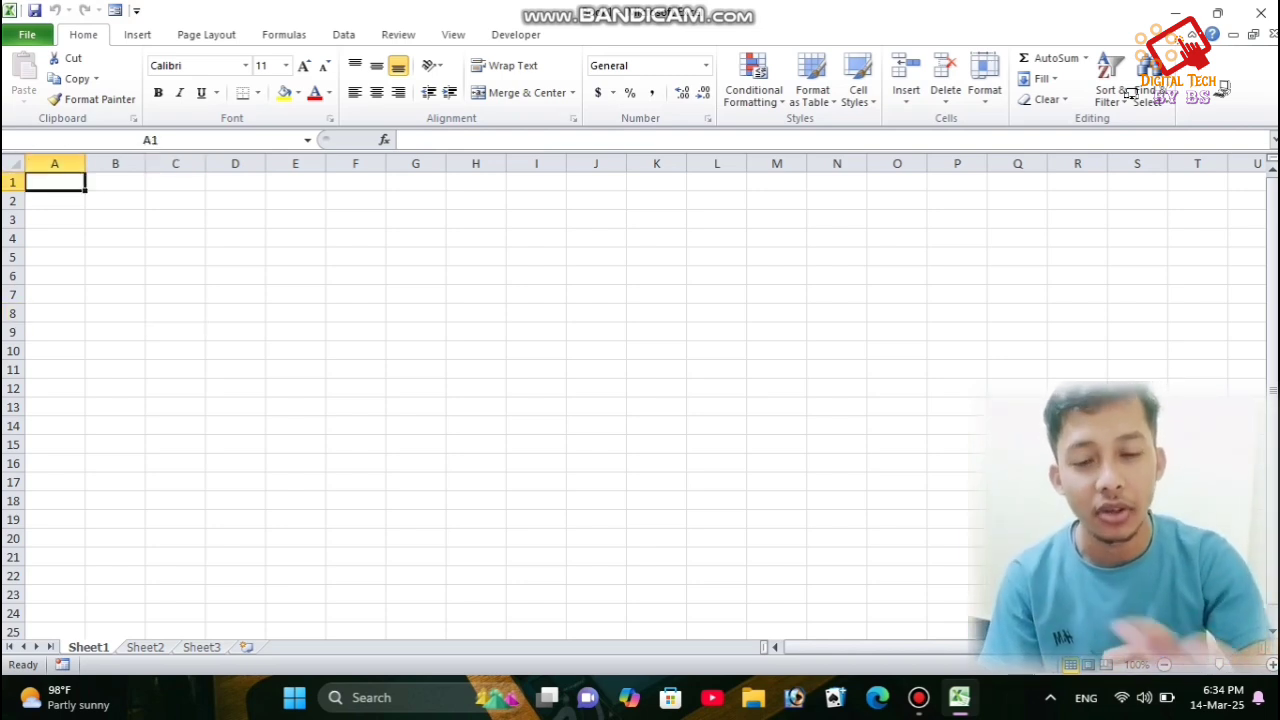
{"action": "key", "text": "shift+Right"}
{"action": "key", "text": "shift+Right"}
{"action": "key", "text": "shift+Right"}
{"action": "key", "text": "shift+Right"}
{"action": "key", "text": "shift+Right"}
{"action": "key", "text": "shift+Right"}
{"action": "key", "text": "shift+Right"}
{"action": "key", "text": "shift+Right"}
{"action": "key", "text": "shift+Right"}
{"action": "key", "text": "shift+Right"}
{"action": "key", "text": "shift+Right"}
{"action": "key", "text": "shift+Right"}
{"action": "key", "text": "shift+Right"}
{"action": "key", "text": "shift+Right"}
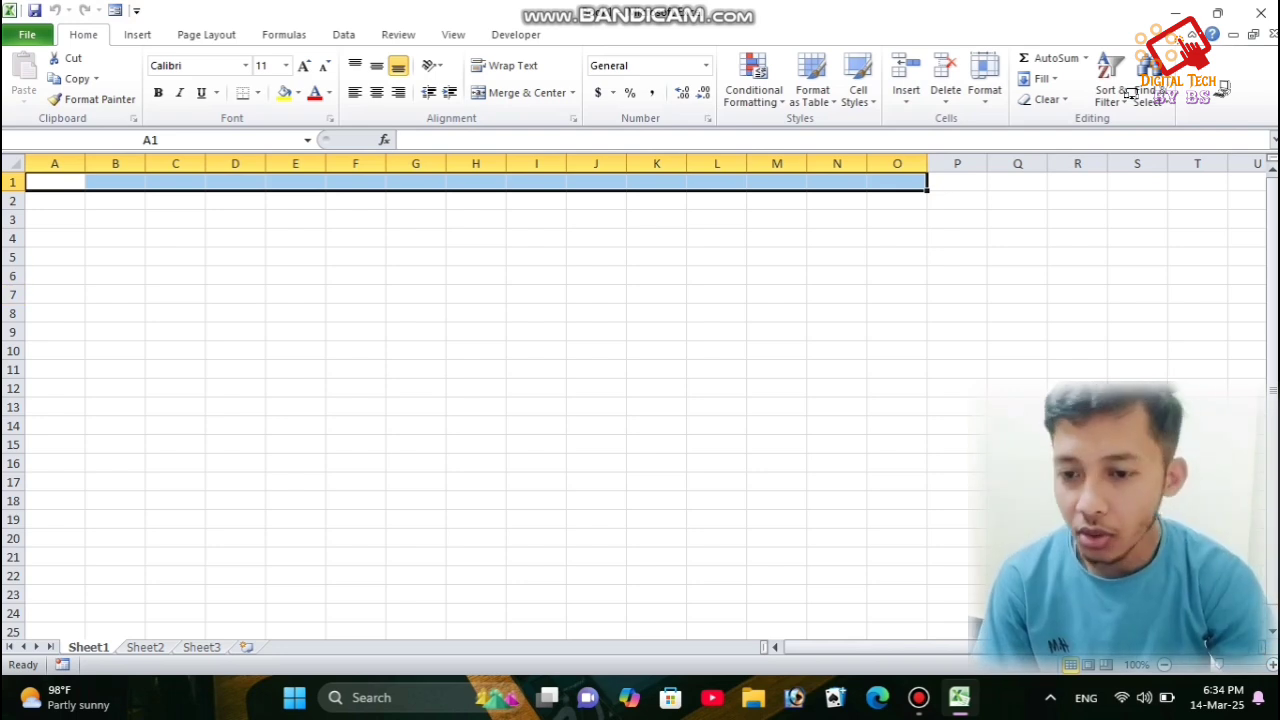
{"action": "key", "text": "ctrl+Home"}
{"action": "key", "text": "shift+Down"}
{"action": "key", "text": "shift+Down"}
{"action": "key", "text": "shift+Down"}
{"action": "key", "text": "shift+Down"}
{"action": "key", "text": "shift+Down"}
{"action": "key", "text": "shift+Down"}
{"action": "key", "text": "shift+Down"}
{"action": "key", "text": "shift+Down"}
{"action": "key", "text": "shift+Down"}
{"action": "key", "text": "shift+Down"}
{"action": "key", "text": "shift+Down"}
{"action": "key", "text": "shift+Down"}
{"action": "key", "text": "shift+Down"}
{"action": "key", "text": "shift+Down"}
{"action": "key", "text": "shift+Down"}
{"action": "key", "text": "ctrl+Home"}
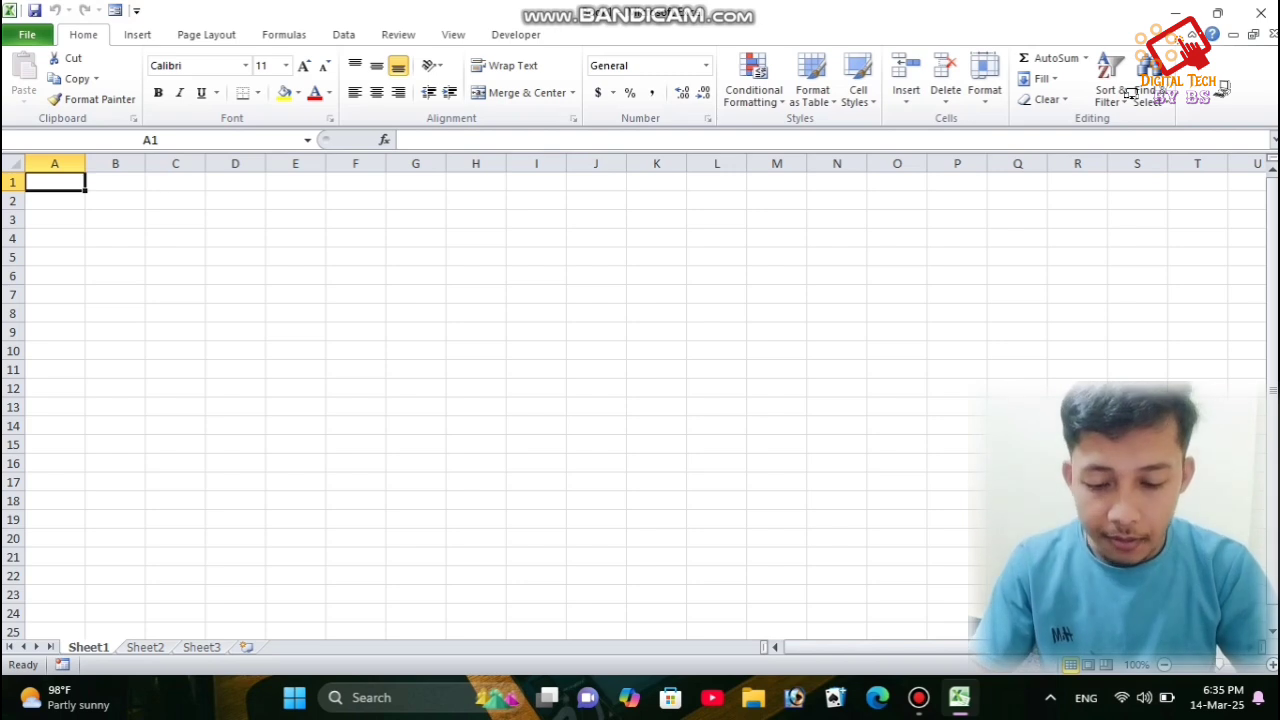
{"action": "type", "text": "ROLL"}
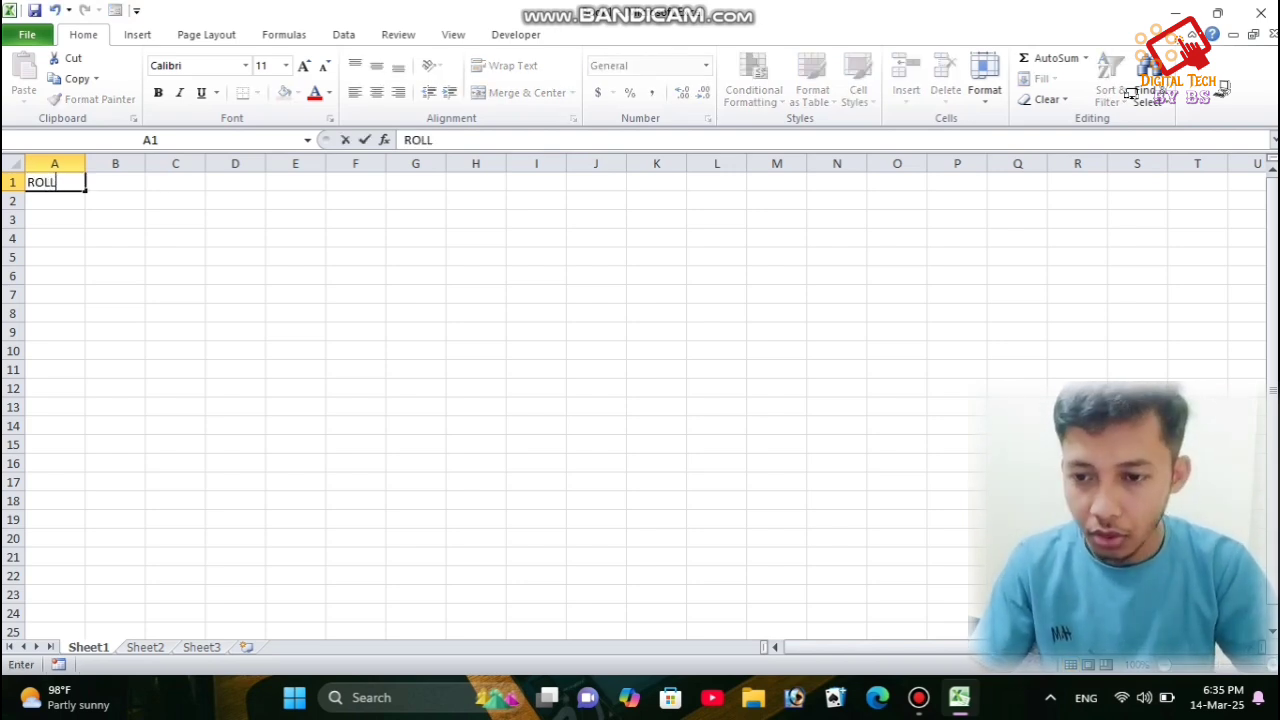
{"action": "type", "text": " NO"}
{"action": "key", "text": "Tab"}
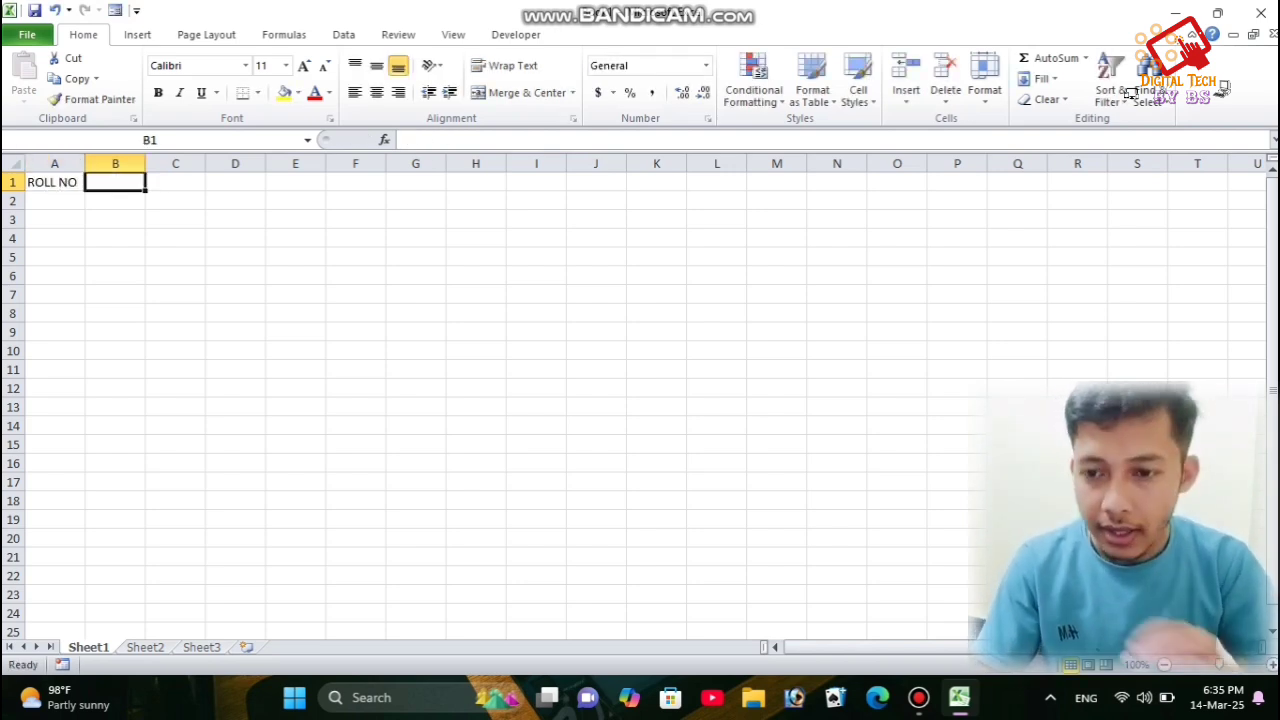
{"action": "type", "text": "NAME OD"}
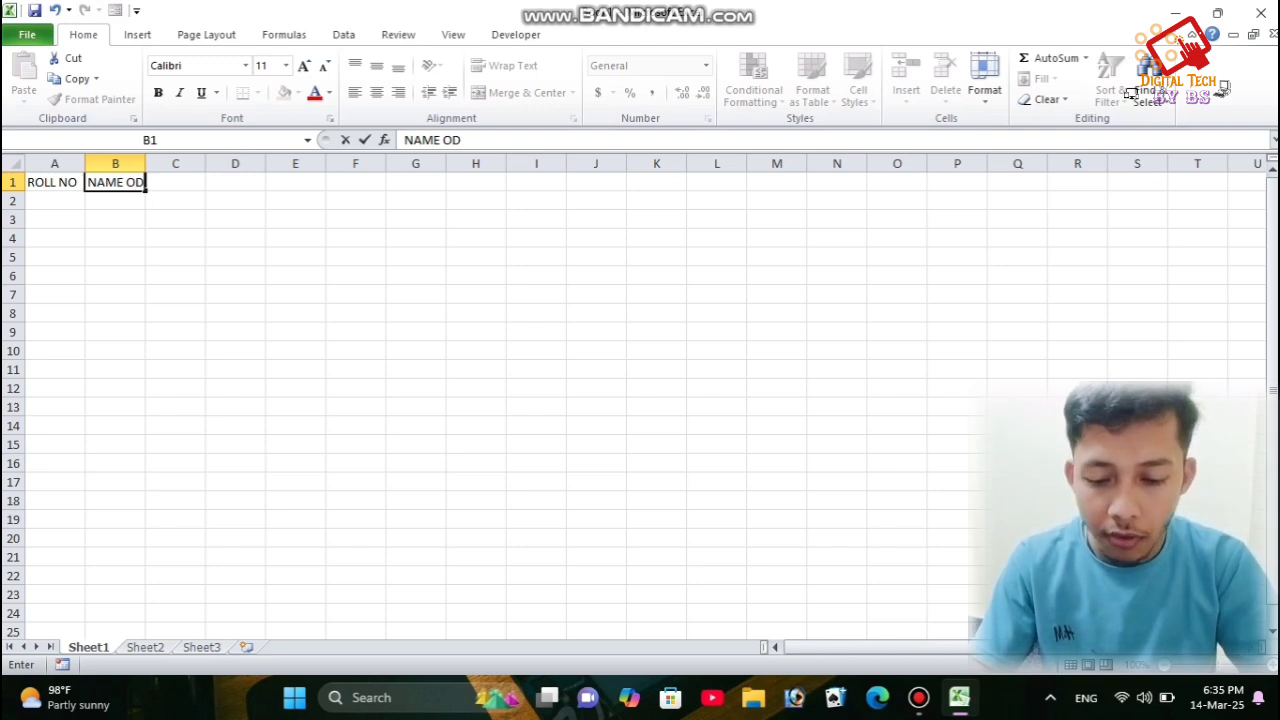
{"action": "key", "text": "BackSpace"}
{"action": "type", "text": "F STD"}
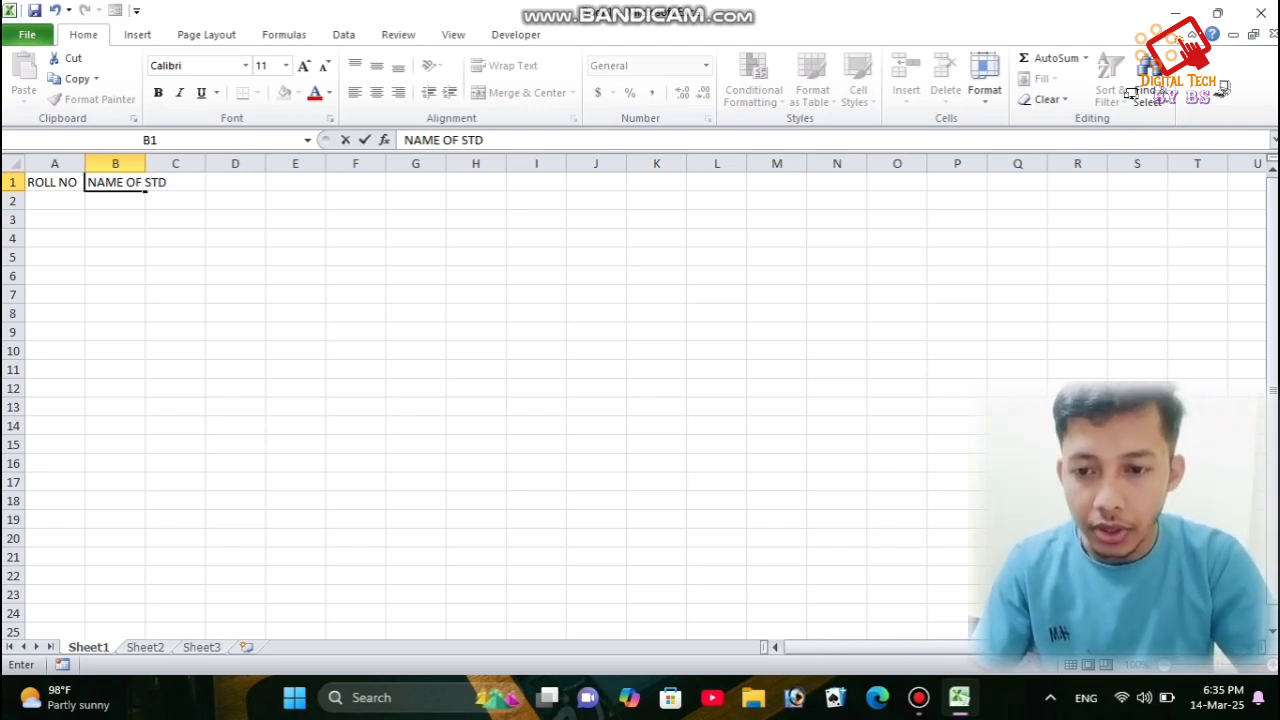
{"action": "key", "text": "Tab"}
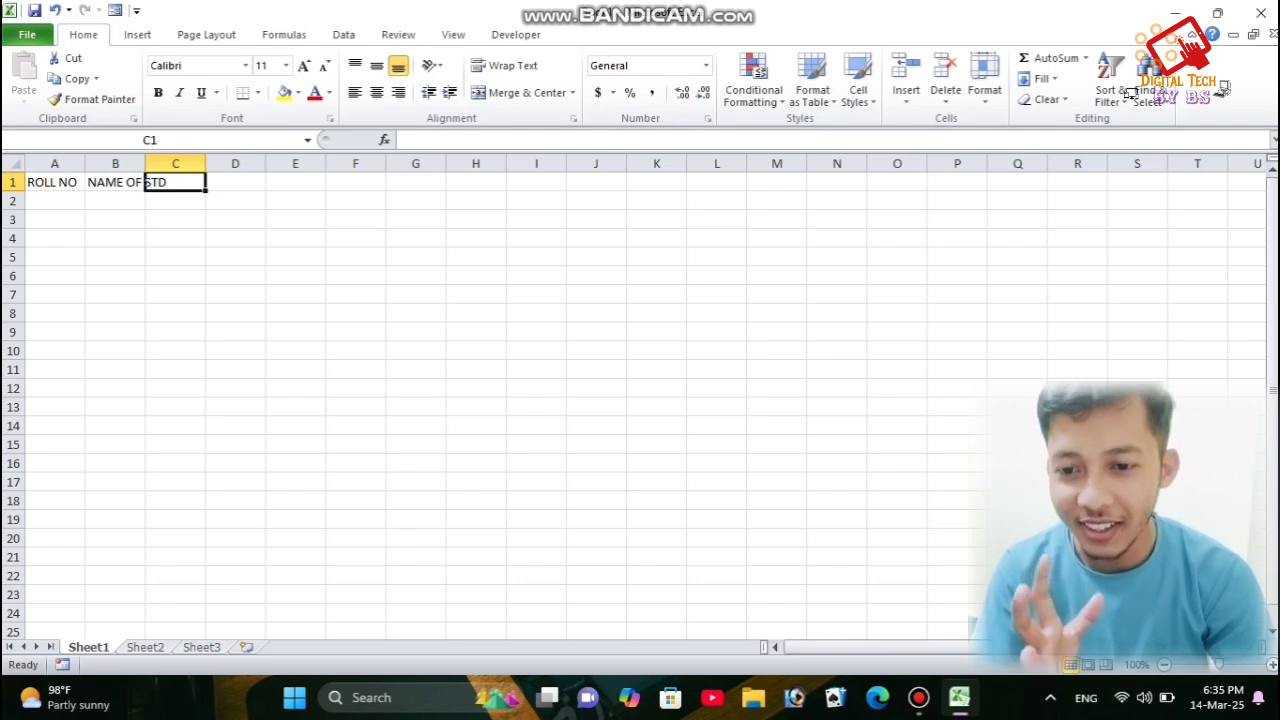
Move both headings down to A2:B2 and widen column B for student names.
{"action": "double_click", "coordinate": [145, 163]}
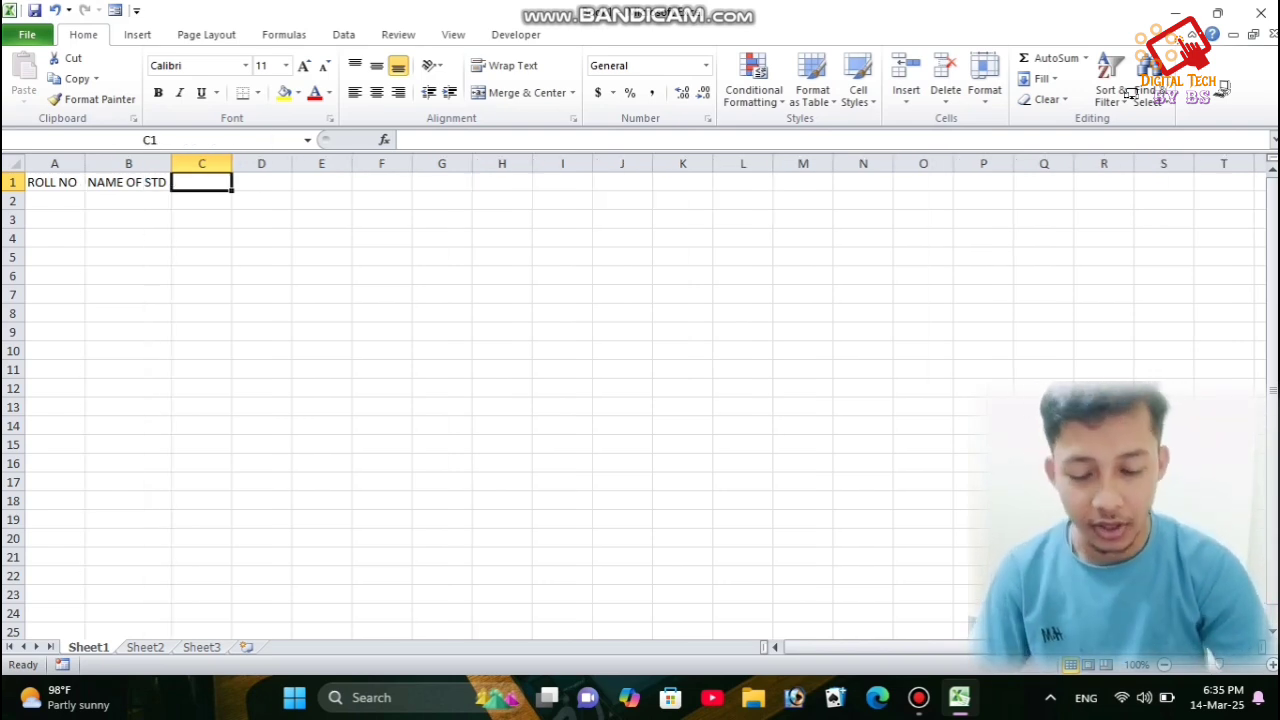
{"action": "left_click_drag", "start_coordinate": [40, 182], "coordinate": [95, 209]}
{"action": "left_click", "coordinate": [202, 182]}
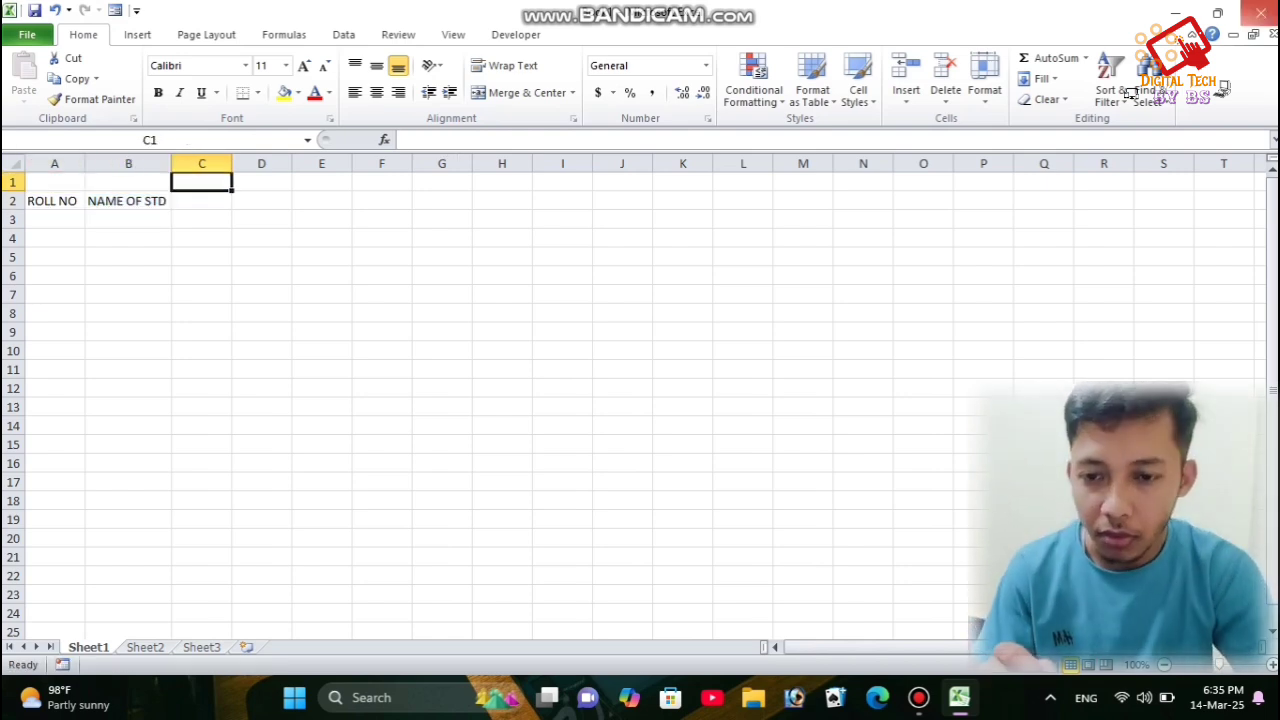
{"action": "left_click_drag", "start_coordinate": [171, 163], "coordinate": [266, 163]}
Enter subject headings ENGLISH, G. MATHS and G. SCIENCE in C2:E2.
{"action": "left_click", "coordinate": [296, 201]}
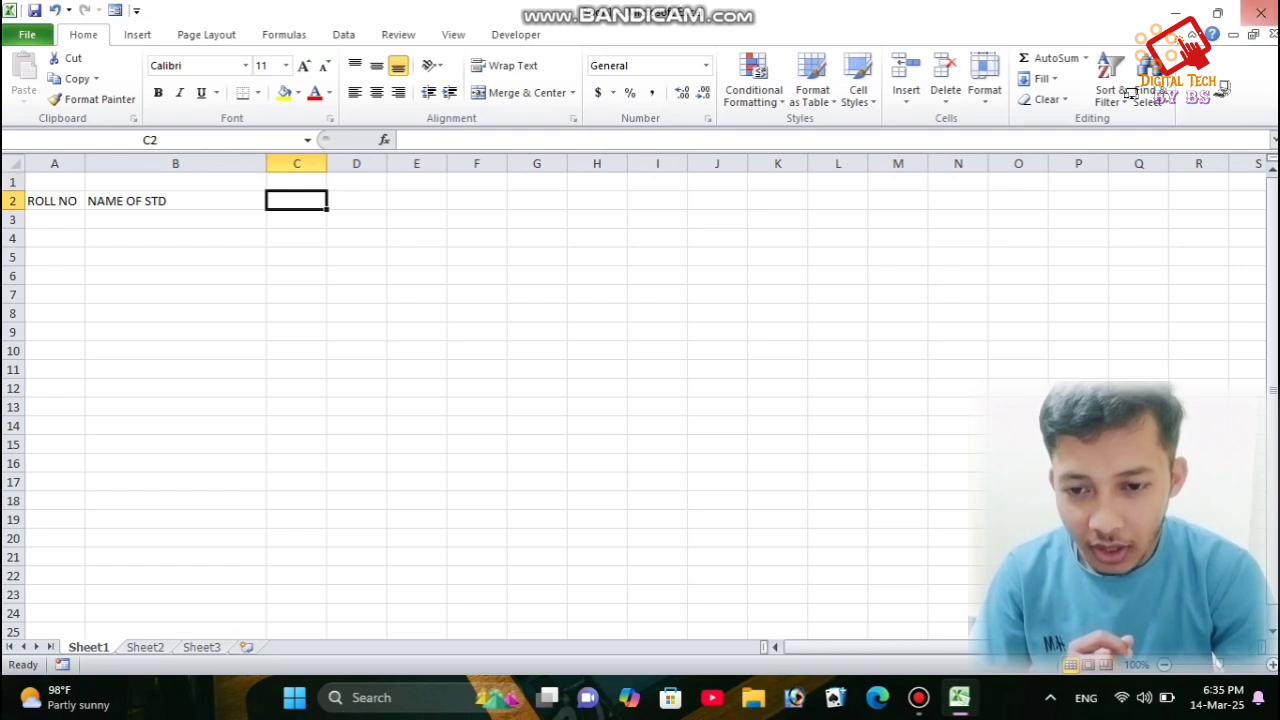
{"action": "type", "text": "NAM"}
{"action": "key", "text": "BackSpace"}
{"action": "key", "text": "BackSpace"}
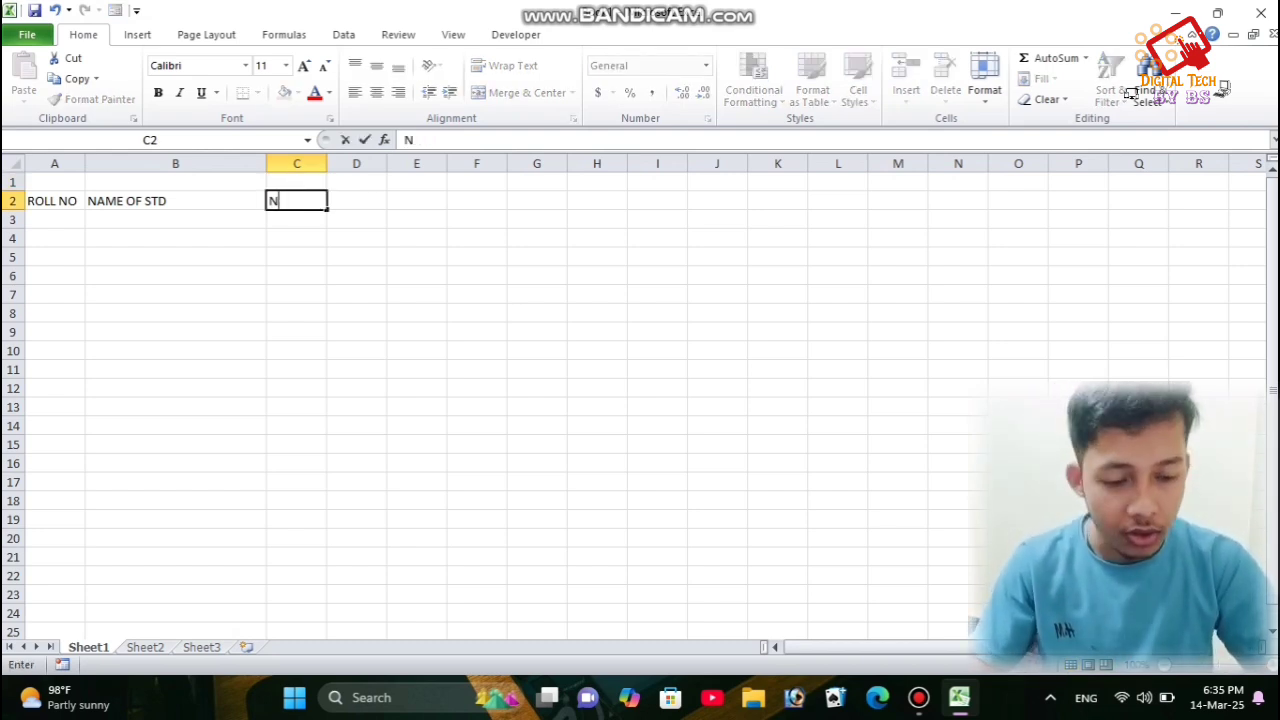
{"action": "key", "text": "BackSpace"}
{"action": "type", "text": "ENGLIS"}
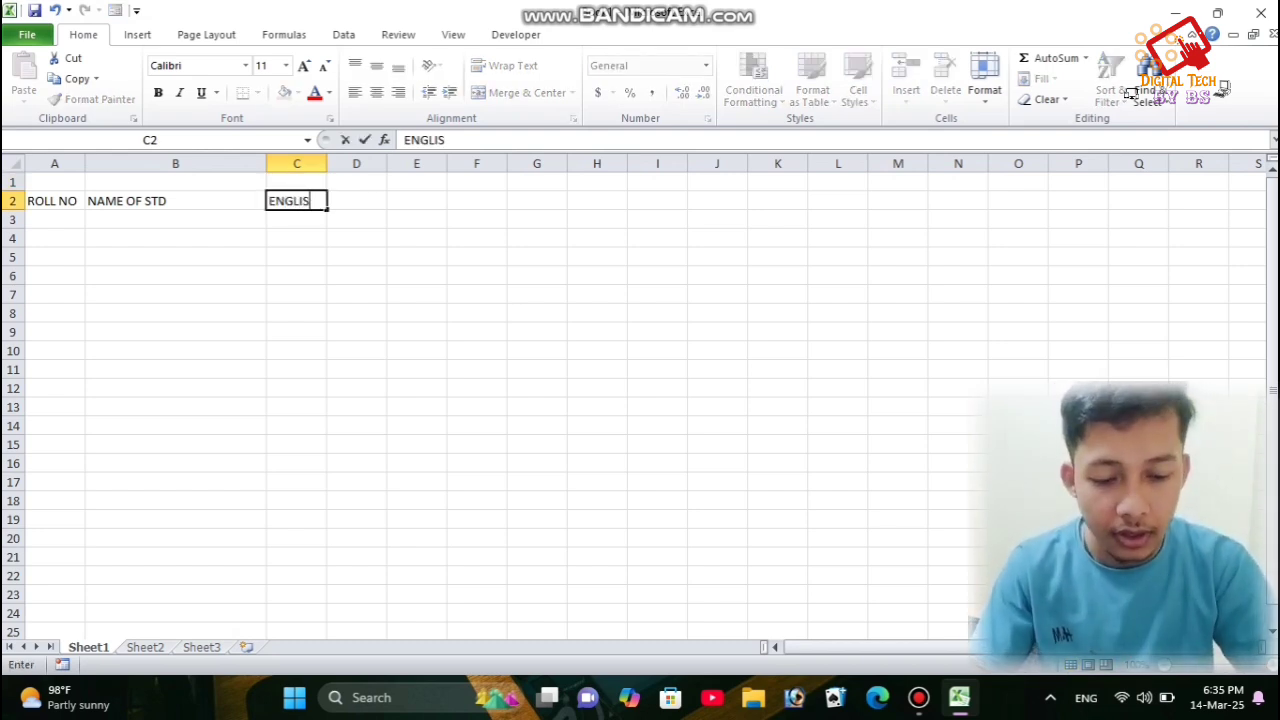
{"action": "type", "text": "H"}
{"action": "key", "text": "Tab"}
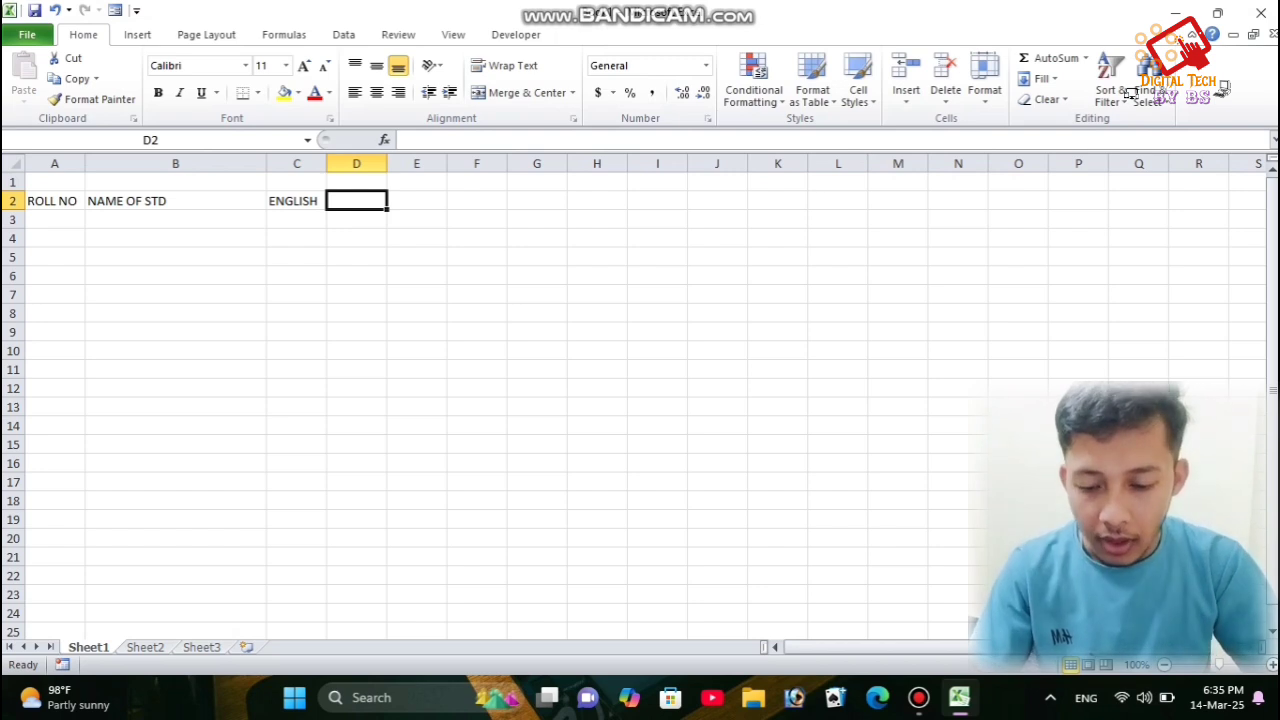
{"action": "type", "text": "MATHS"}
{"action": "key", "text": "BackSpace"}
{"action": "key", "text": "BackSpace"}
{"action": "key", "text": "BackSpace"}
{"action": "key", "text": "BackSpace"}
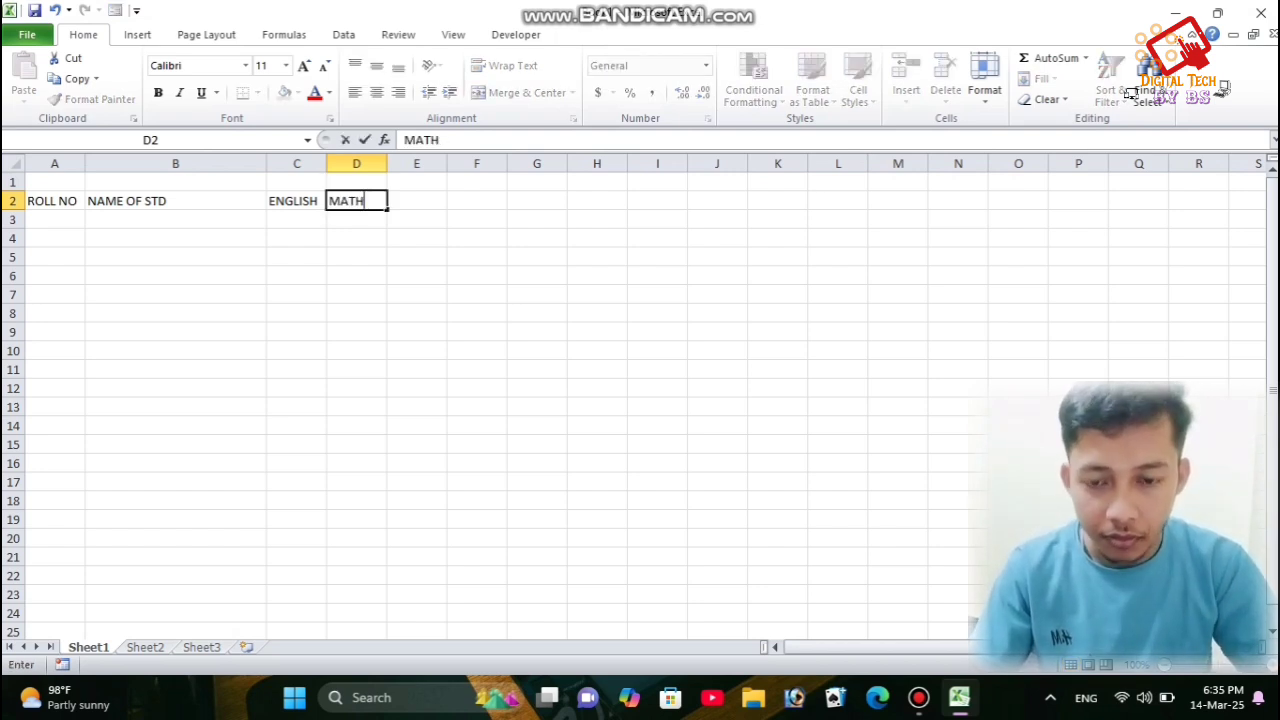
{"action": "key", "text": "BackSpace"}
{"action": "type", "text": "G"}
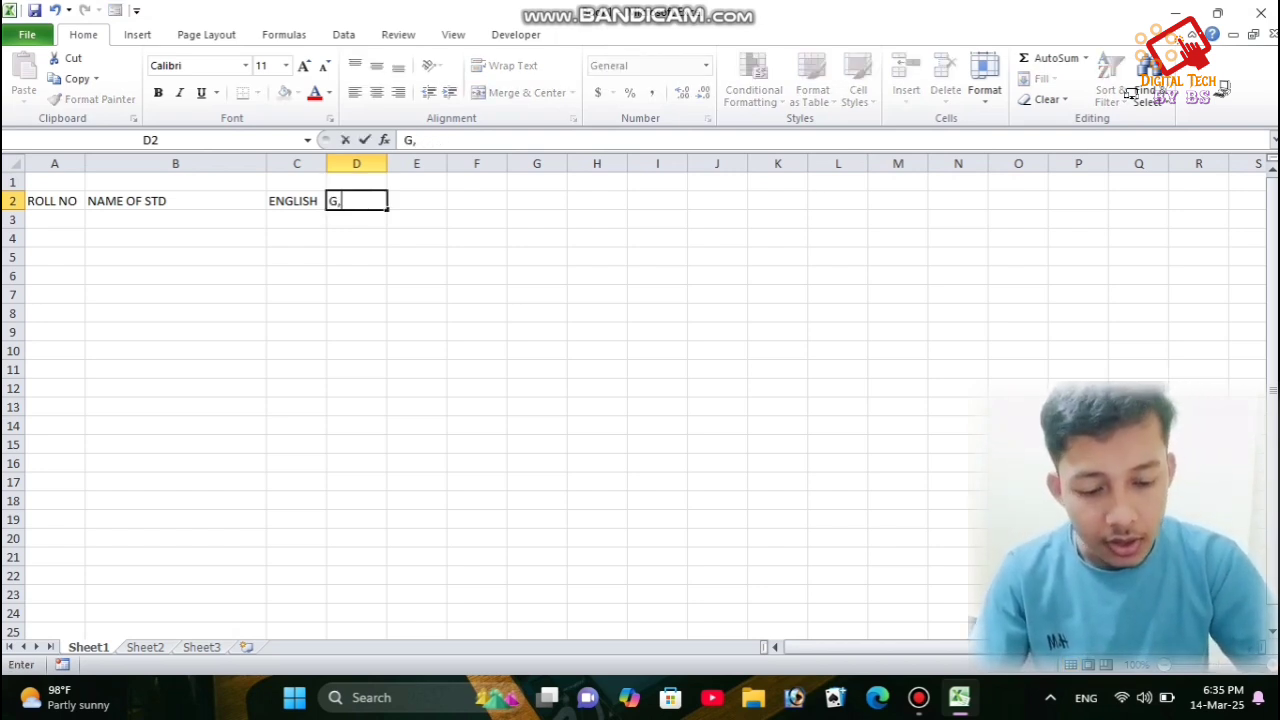
{"action": "type", "text": ". MATHS"}
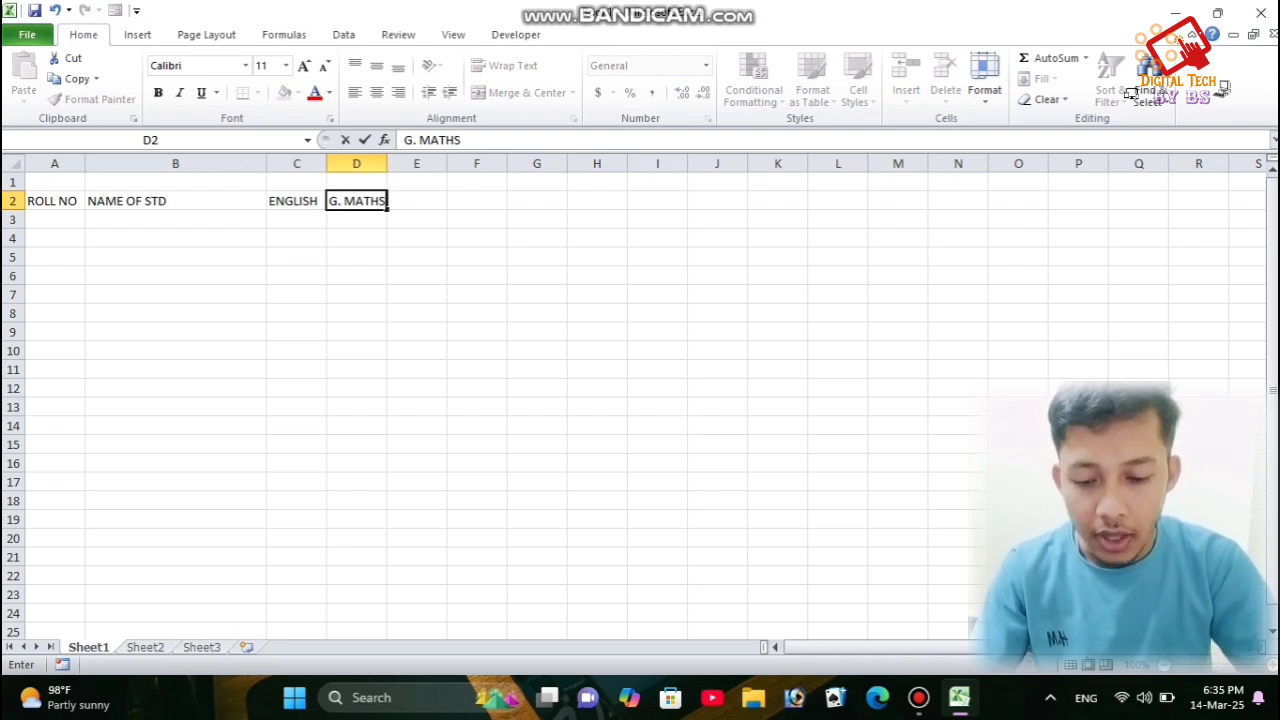
{"action": "key", "text": "Tab"}
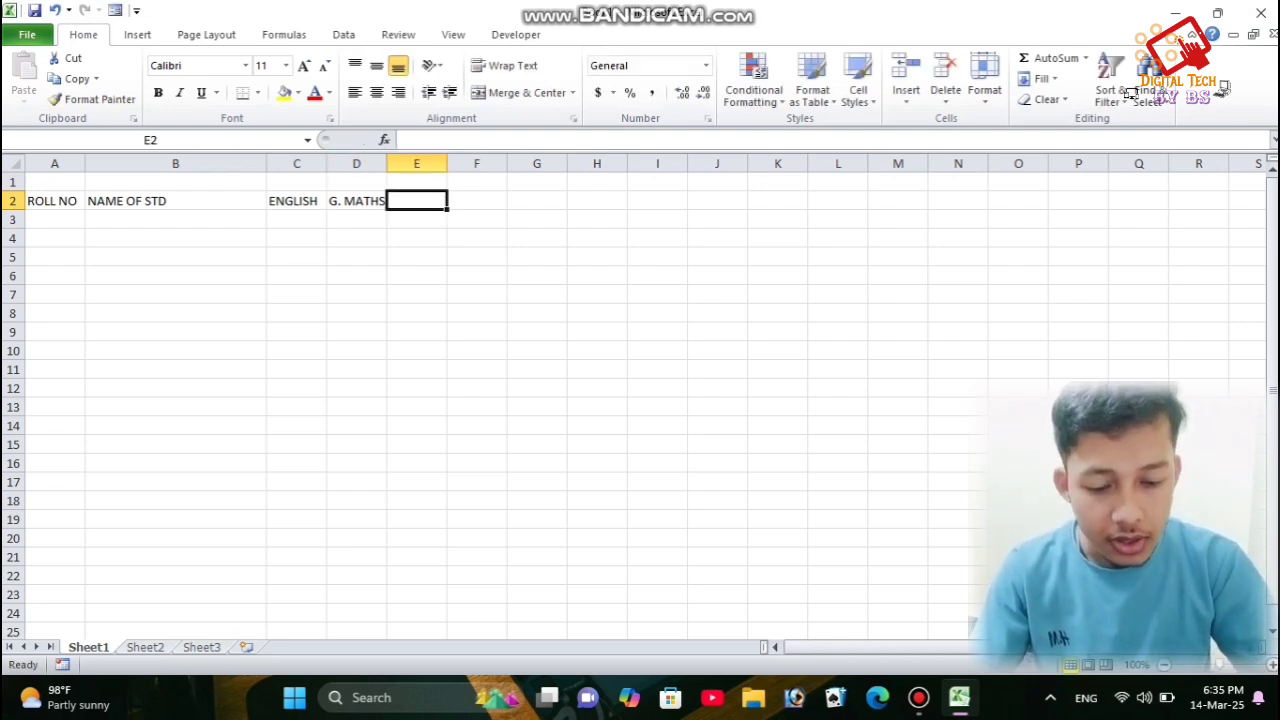
{"action": "type", "text": "G. S"}
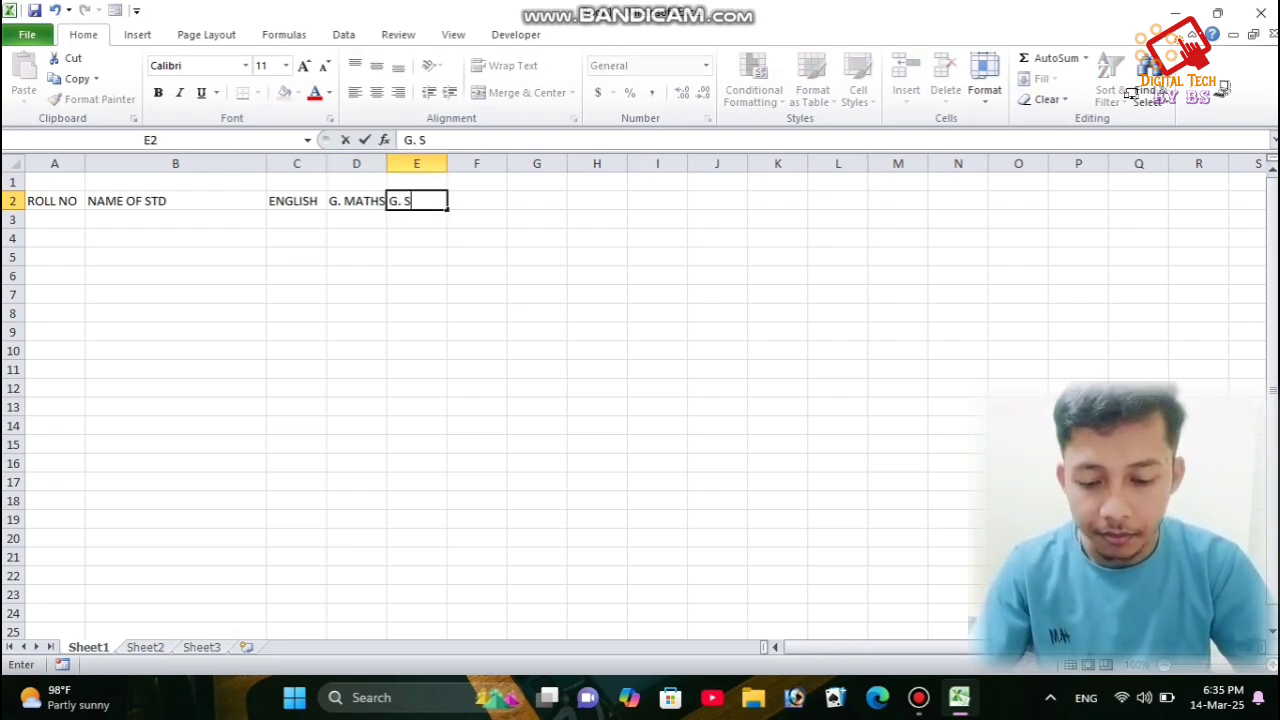
{"action": "type", "text": "CIENCE"}
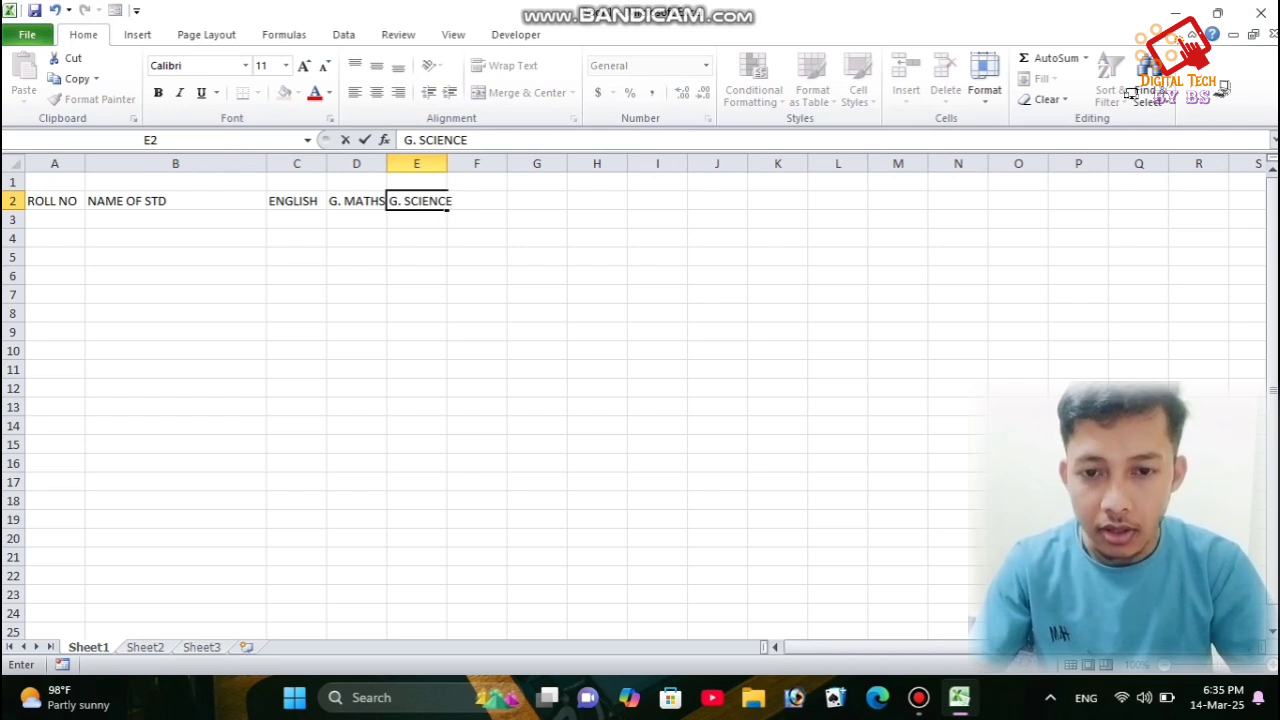
{"action": "key", "text": "Tab"}
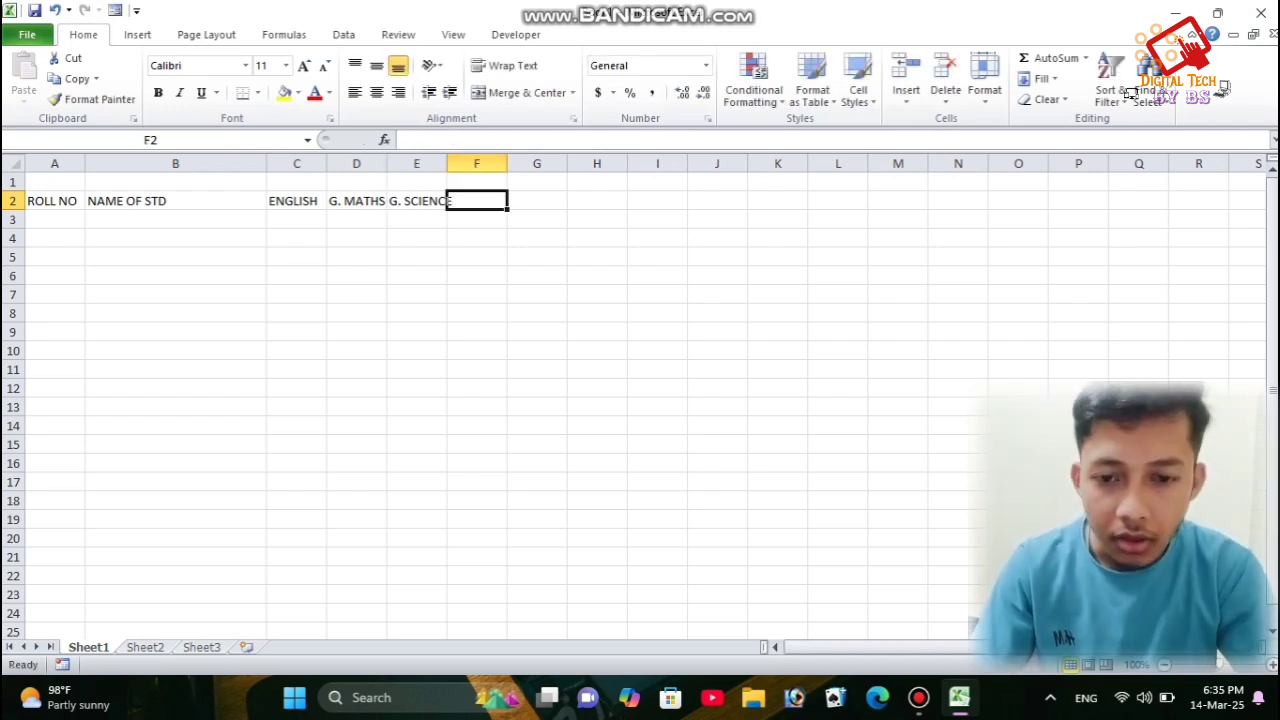
Widen column E, then add HINDI, ASSAMESE, S. SCIE and TOTAL MARKS in F2:I2.
{"action": "left_click_drag", "start_coordinate": [447, 163], "coordinate": [471, 163]}
{"action": "left_click", "coordinate": [561, 238]}
{"action": "left_click", "coordinate": [501, 201]}
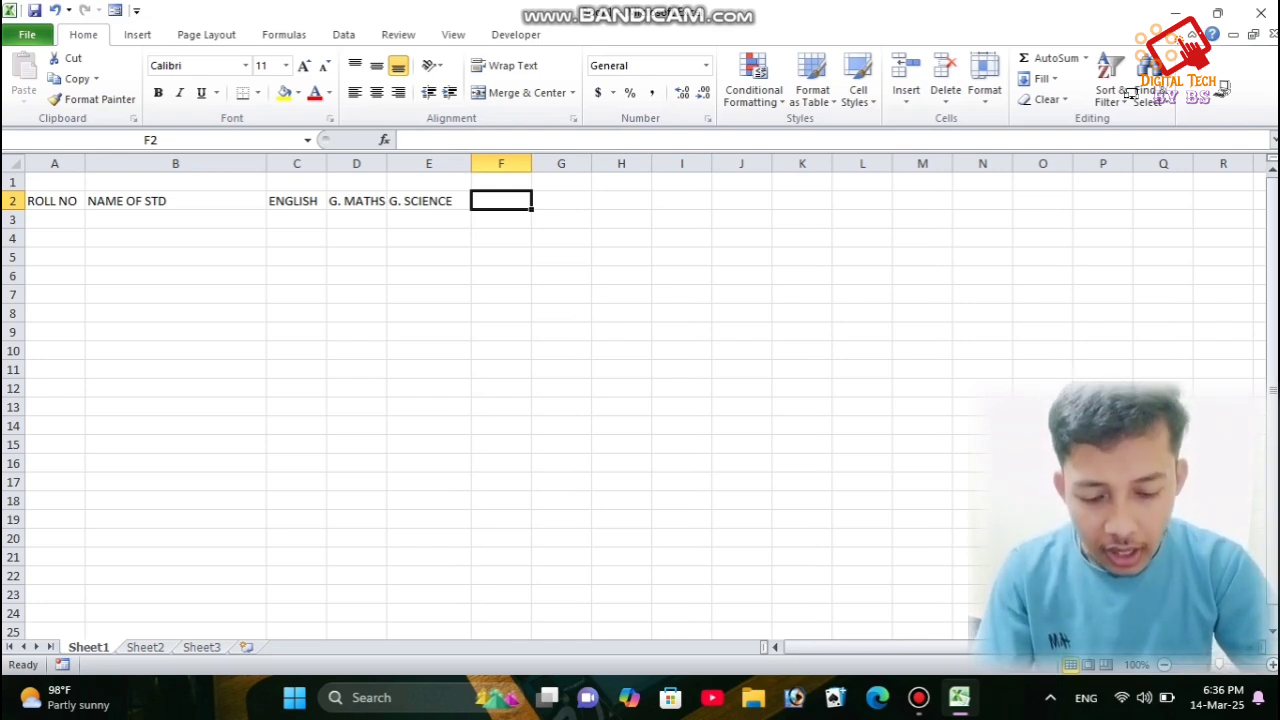
{"action": "type", "text": "HINDI"}
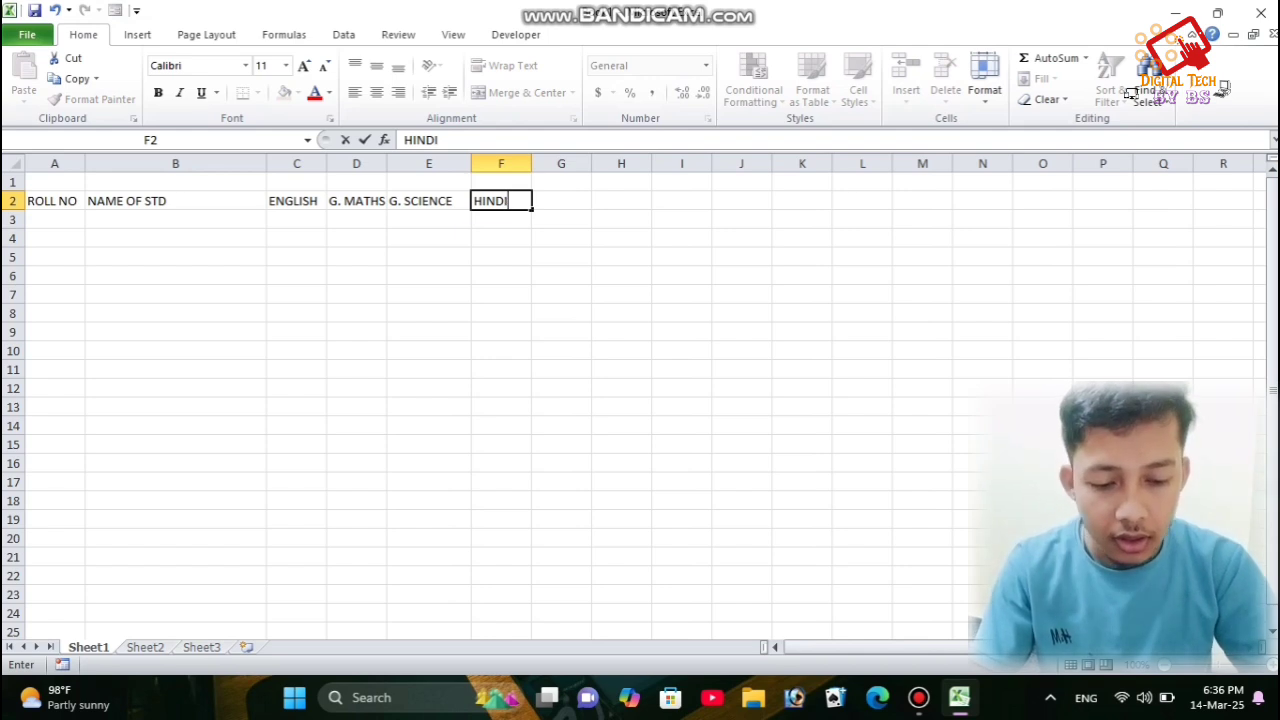
{"action": "key", "text": "Tab"}
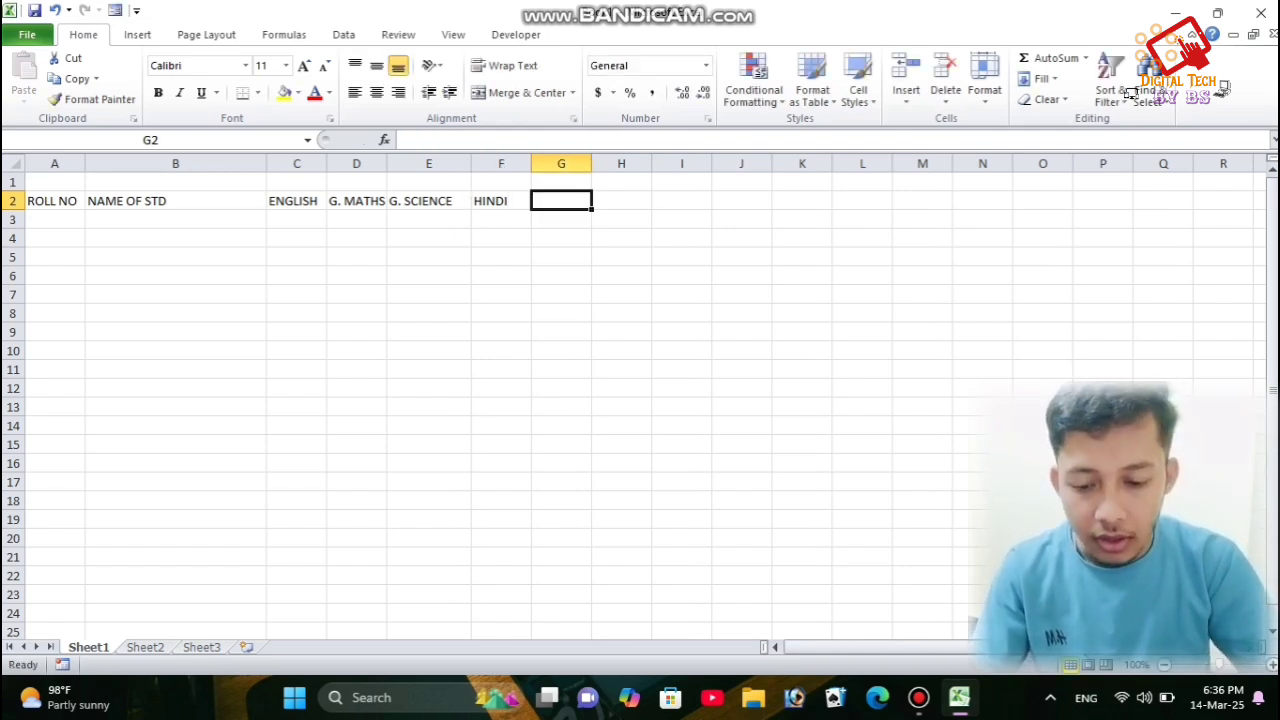
{"action": "type", "text": "ASSA"}
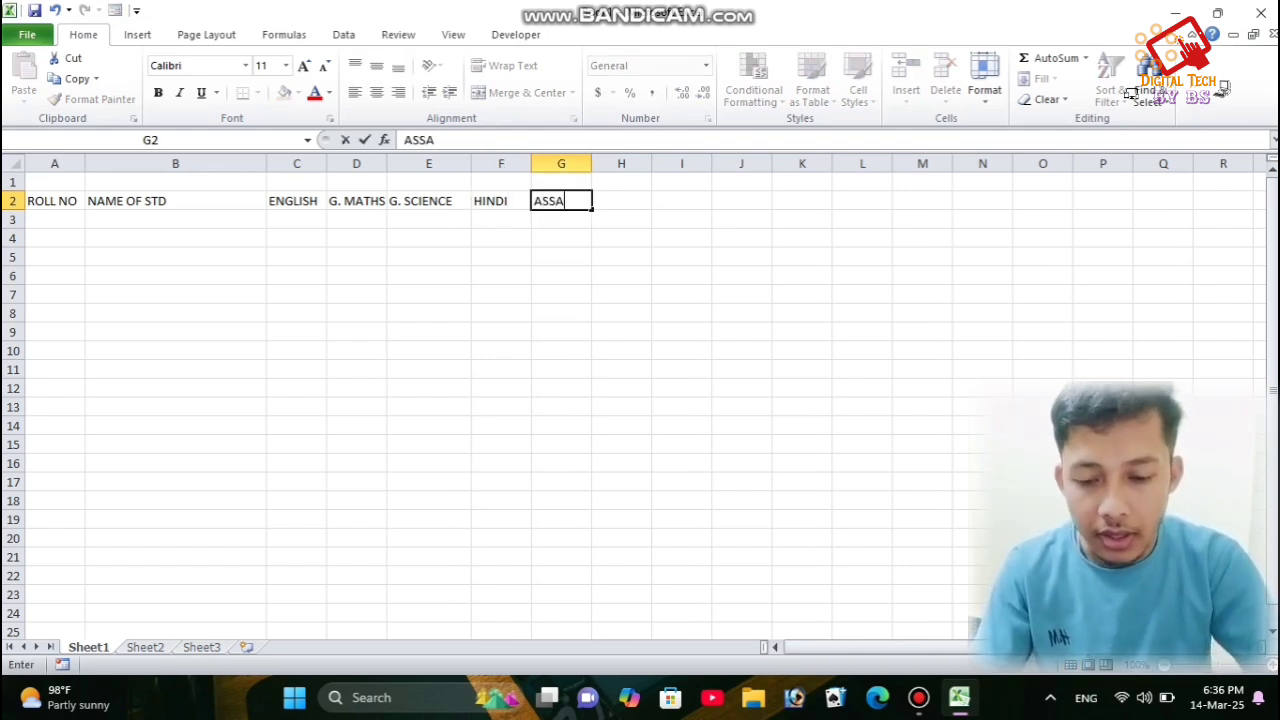
{"action": "type", "text": "MESE"}
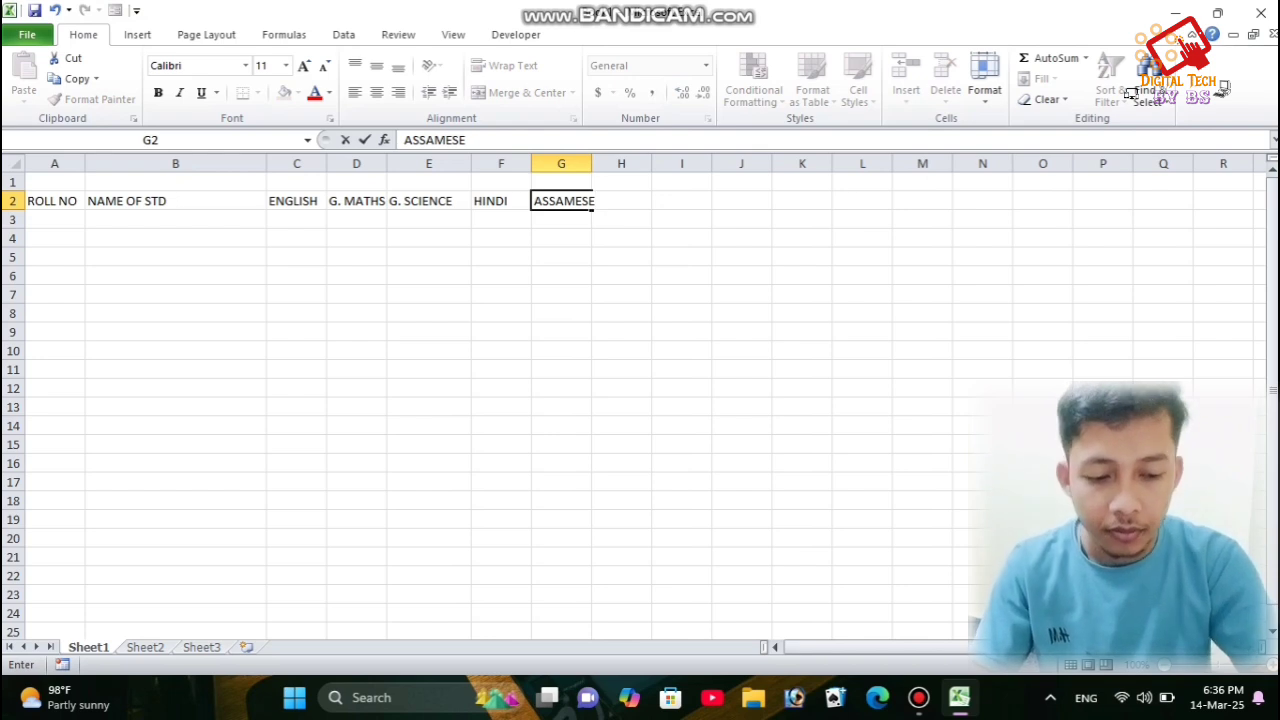
{"action": "key", "text": "Tab"}
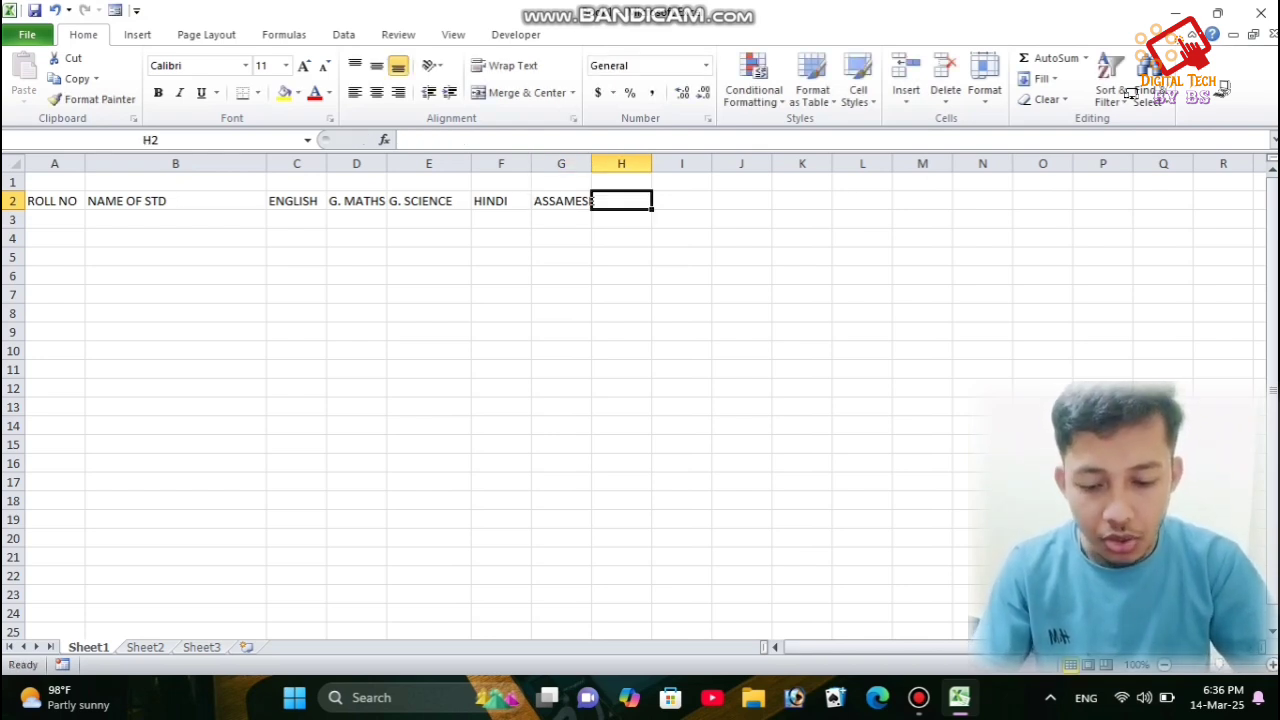
{"action": "type", "text": "S. SCIE"}
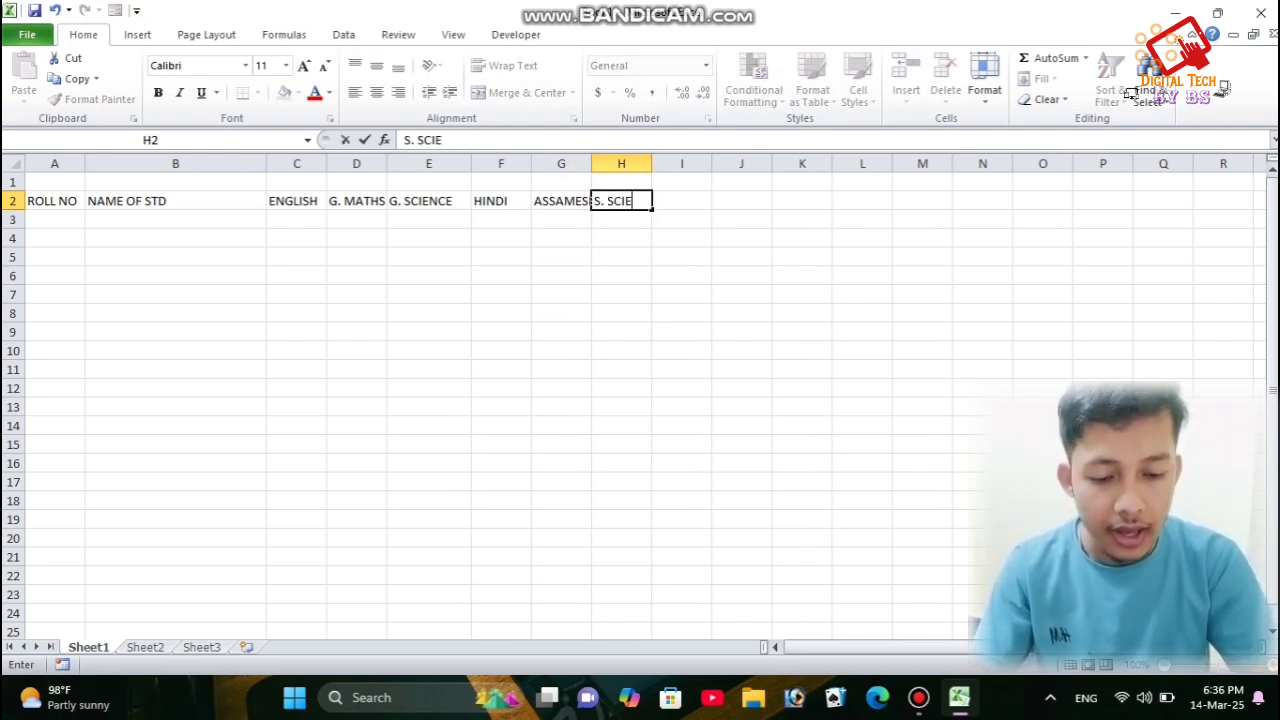
{"action": "key", "text": "Tab"}
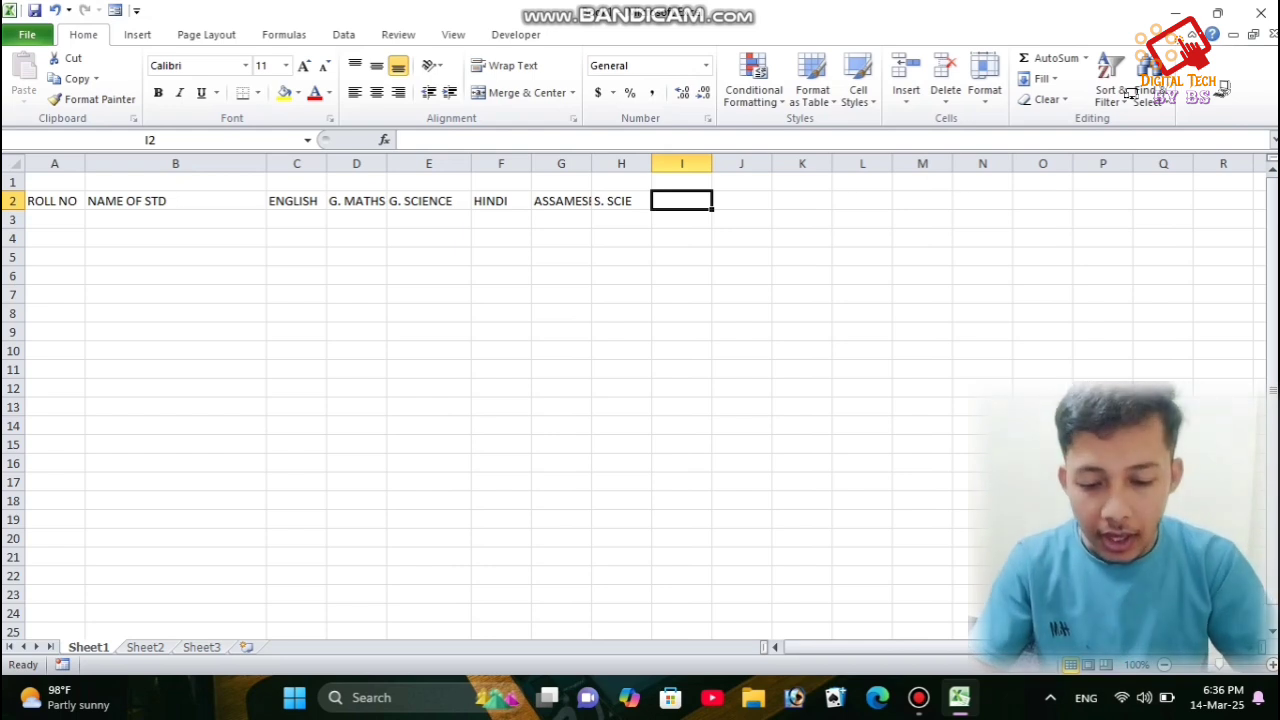
{"action": "type", "text": "TOTAL"}
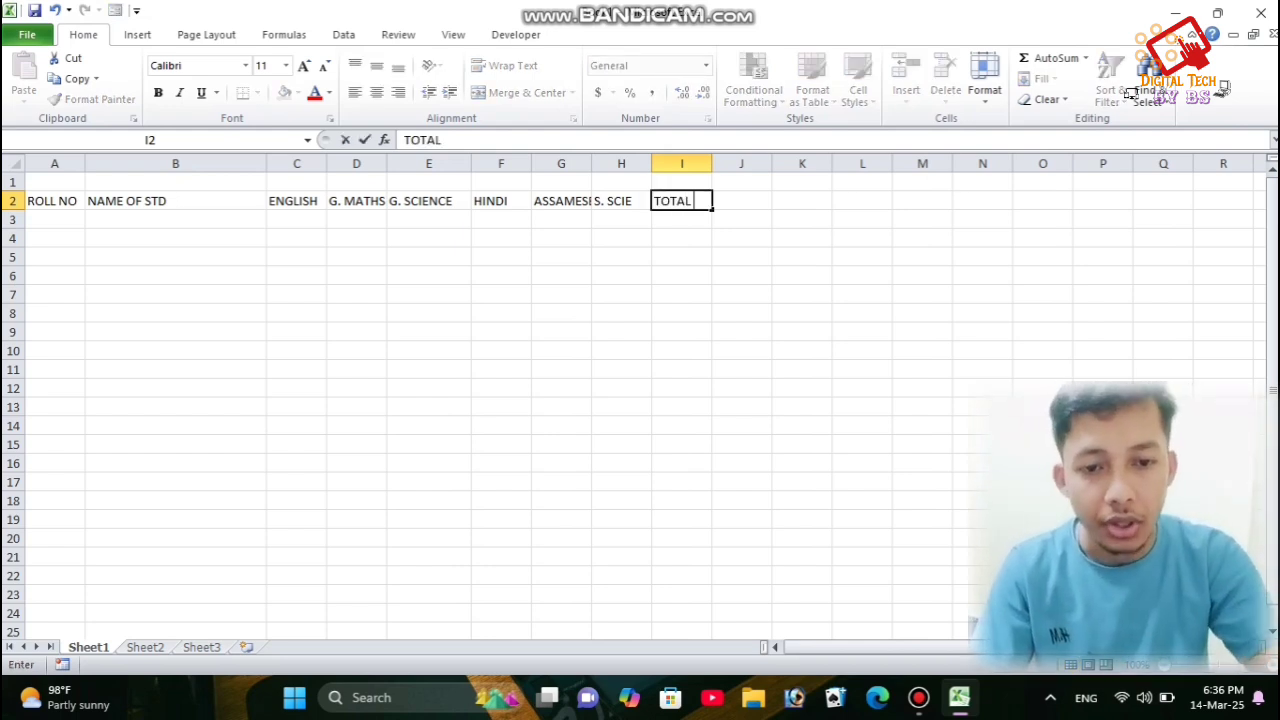
{"action": "type", "text": " MAR"}
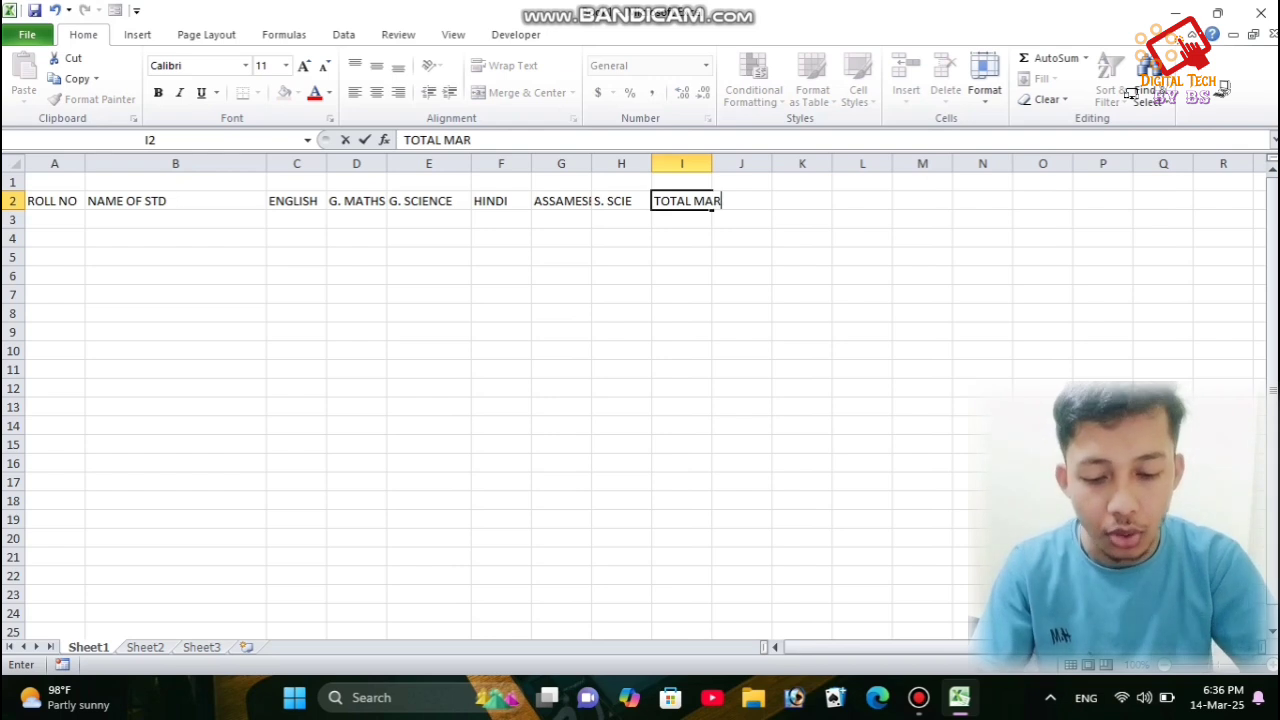
{"action": "type", "text": "KS"}
{"action": "key", "text": "Tab"}
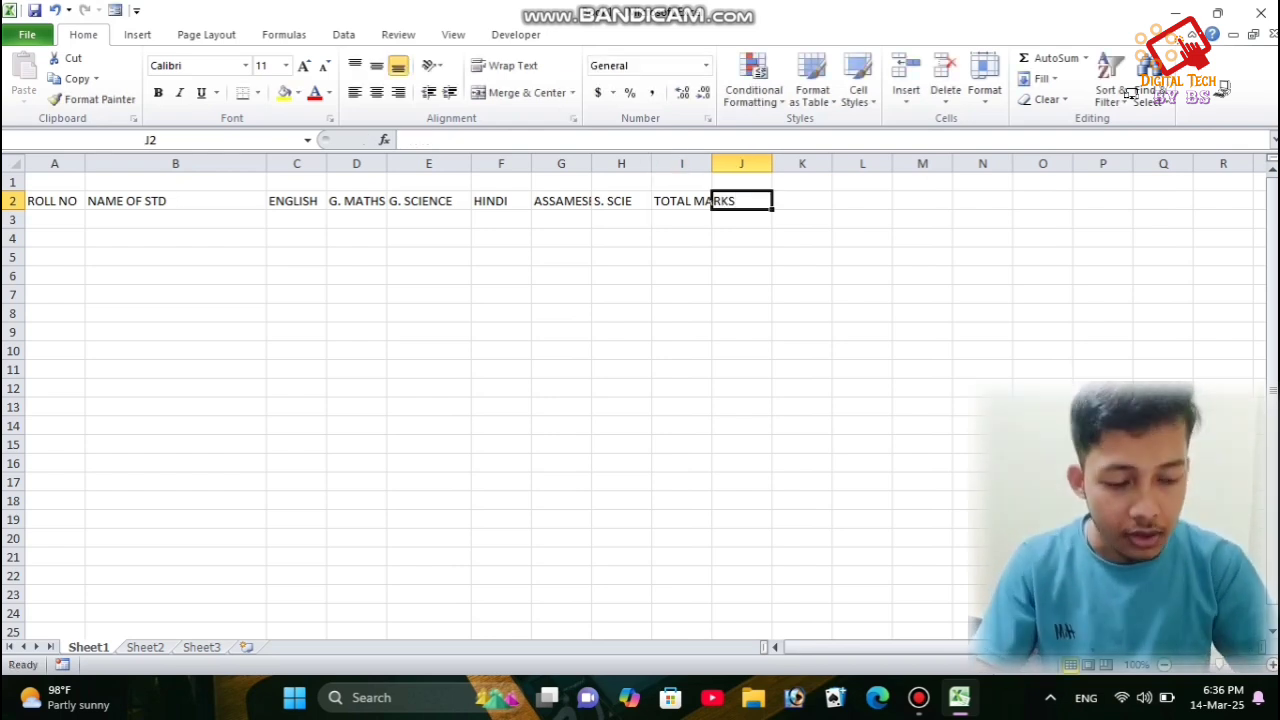
Autofit column I to the TOTAL MARKS heading.
{"action": "double_click", "coordinate": [712, 163]}
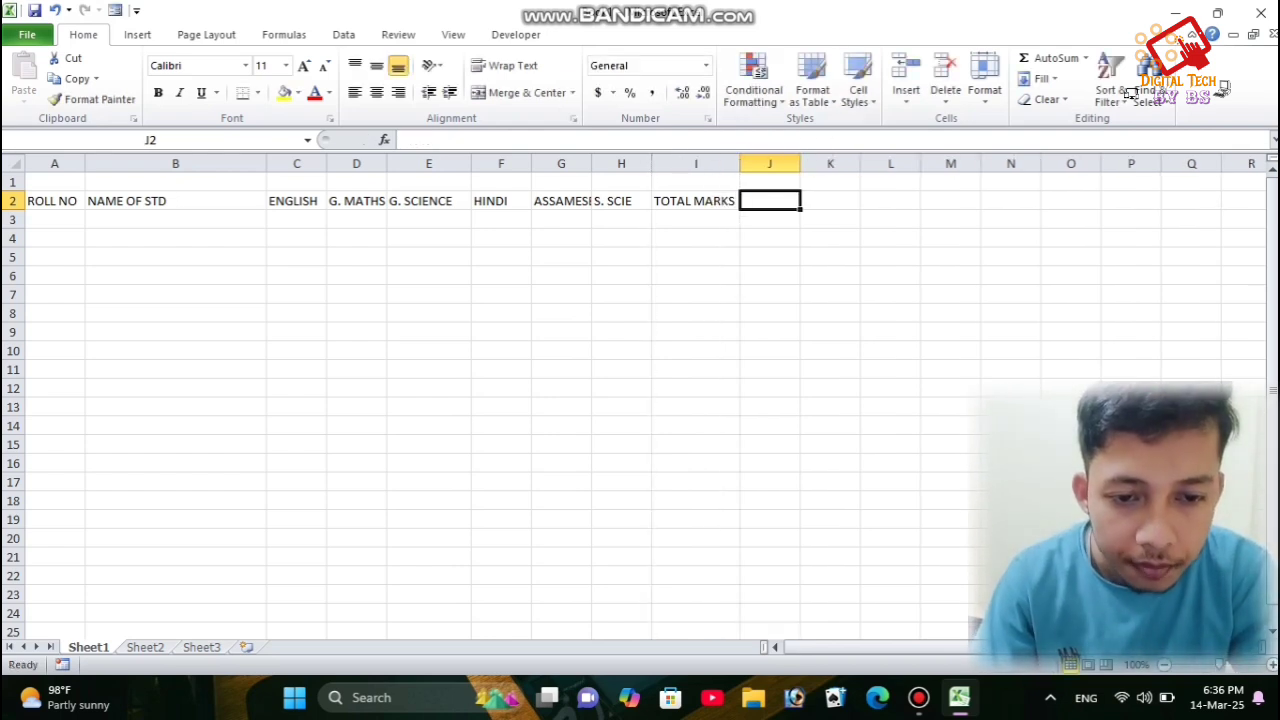
{"action": "scroll", "coordinate": [640, 400], "scroll_direction": "up", "scroll_amount": 1, "text": "ctrl"}
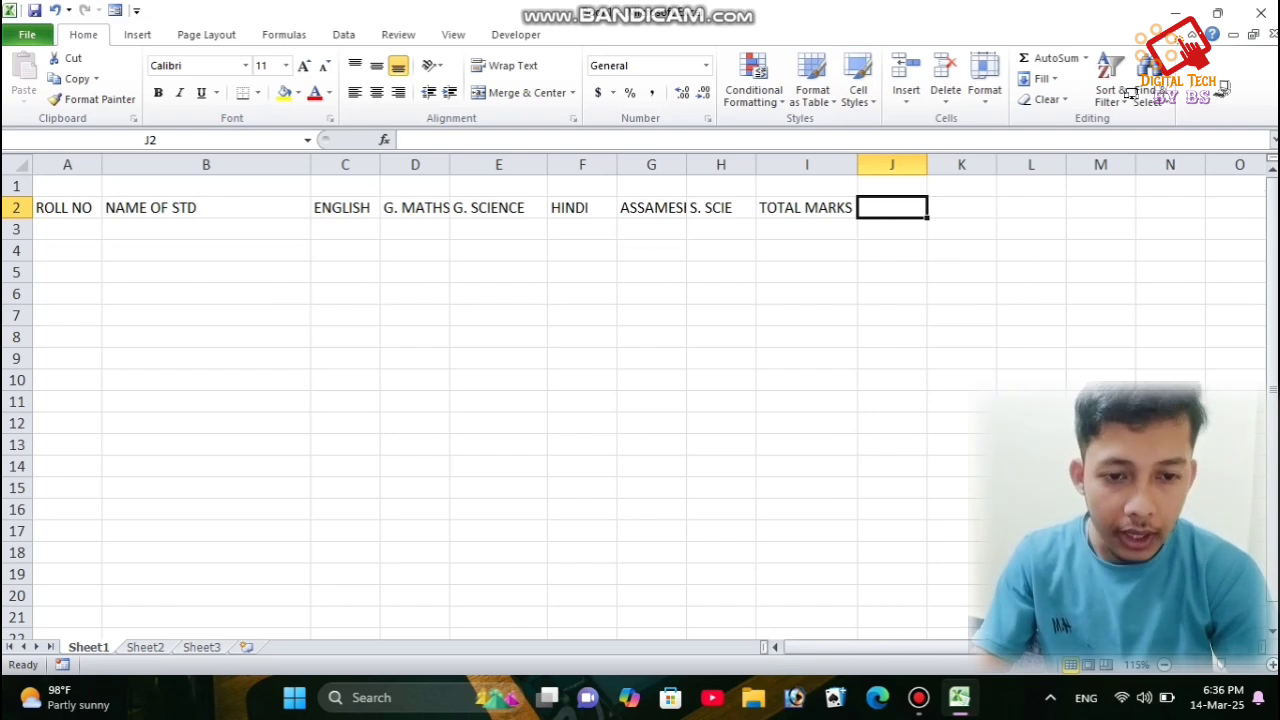
{"action": "scroll", "coordinate": [640, 400], "scroll_direction": "down", "scroll_amount": 1, "text": "ctrl"}
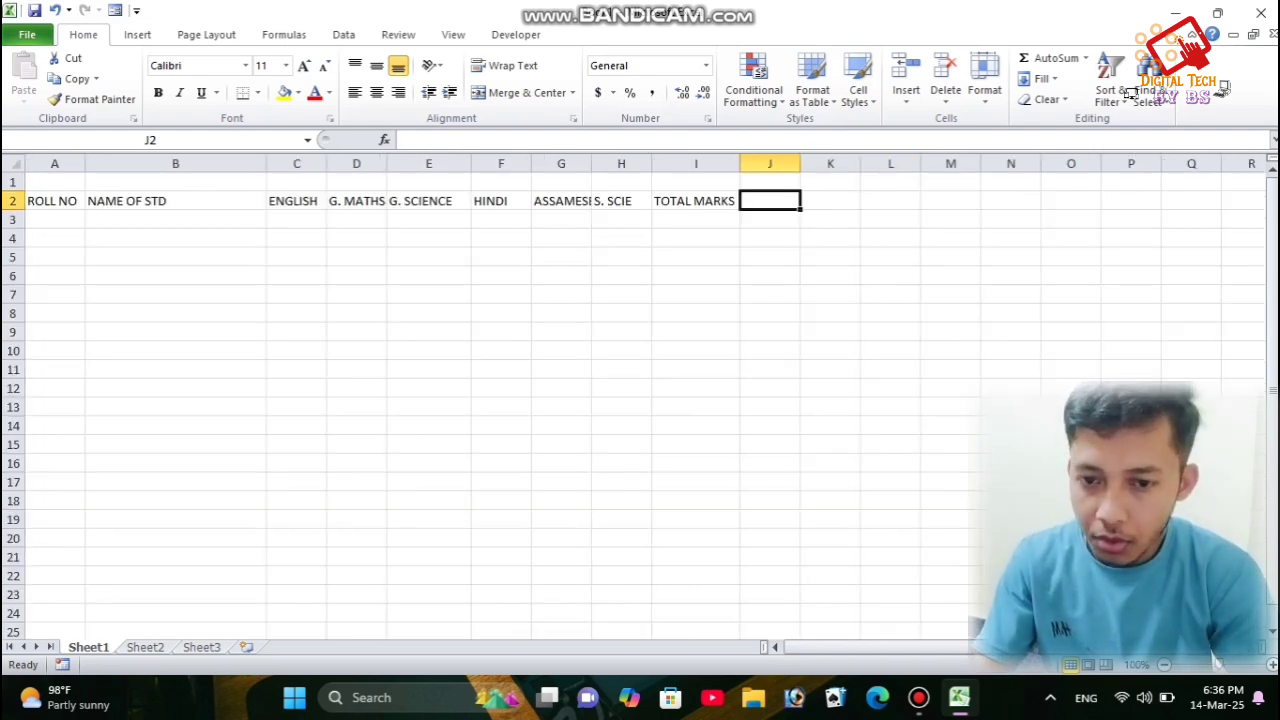
{"action": "scroll", "coordinate": [640, 400], "scroll_direction": "up", "scroll_amount": 1, "text": "ctrl"}
Merge and centre C1:H1 with the title SUBJECTS, and autofit column G for ASSAMESE.
{"action": "left_click_drag", "start_coordinate": [345, 186], "coordinate": [720, 186]}
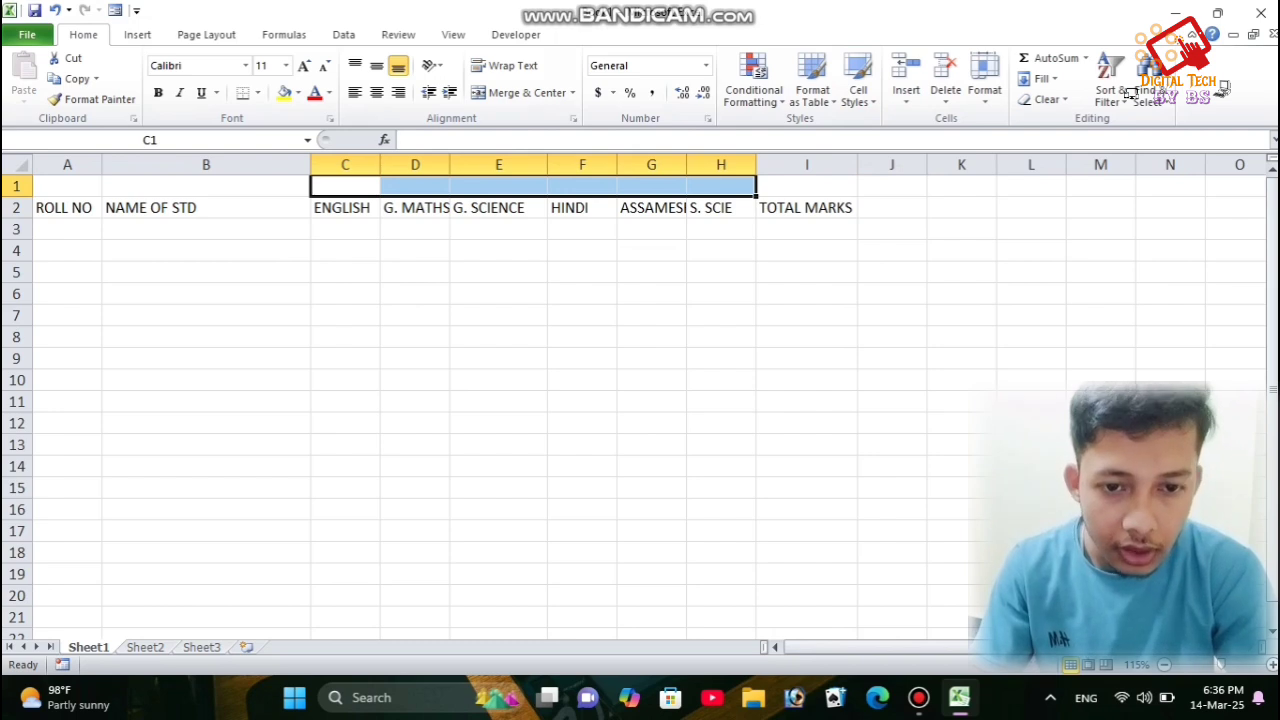
{"action": "left_click", "coordinate": [522, 92]}
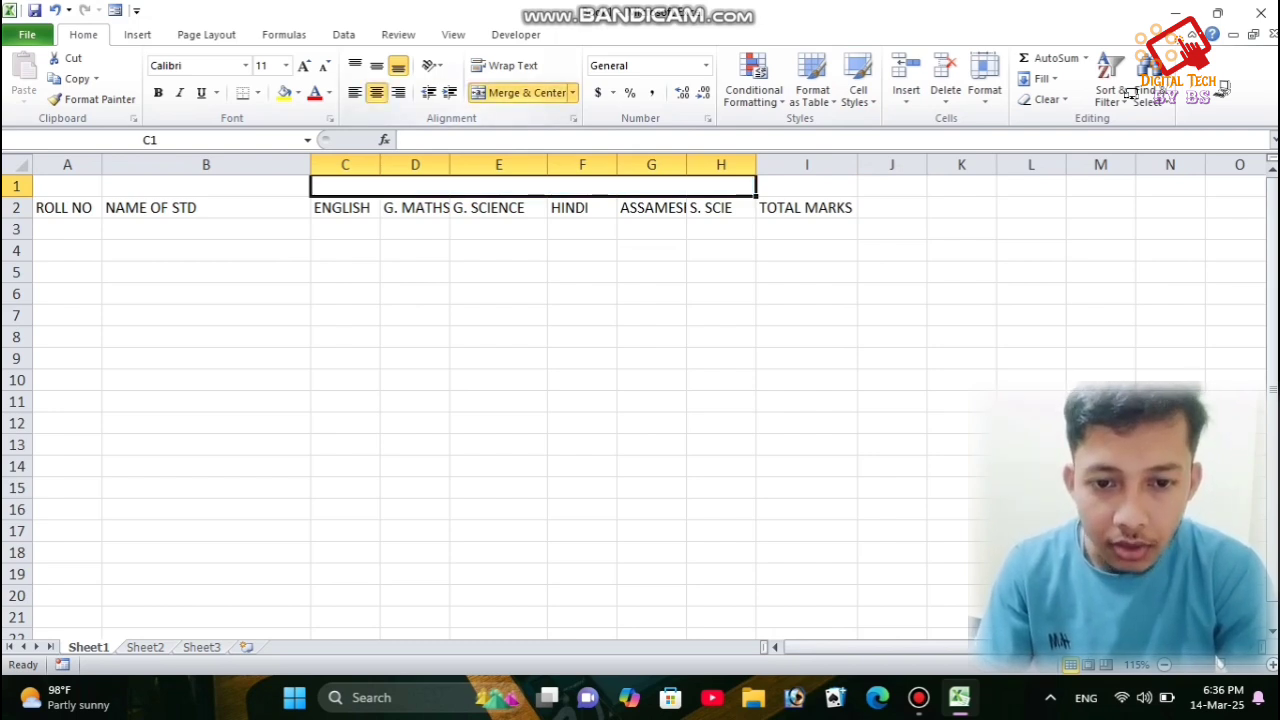
{"action": "left_click", "coordinate": [376, 65]}
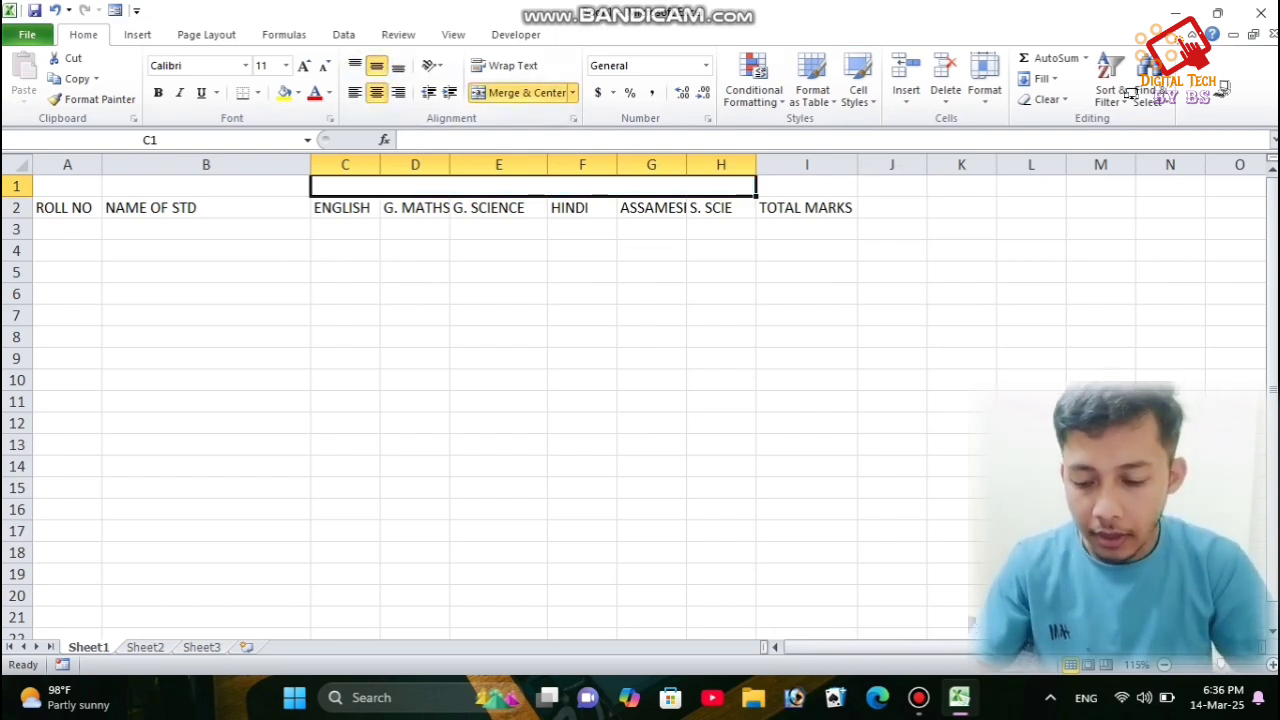
{"action": "type", "text": "SUBJE"}
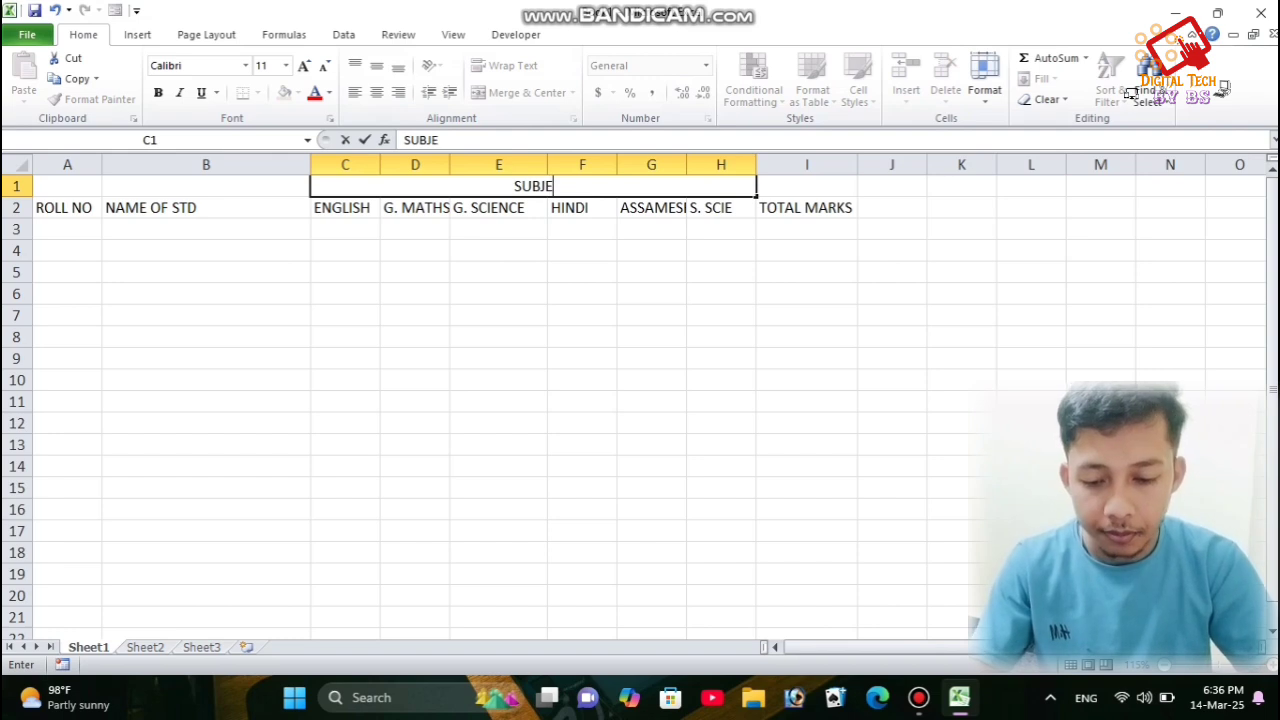
{"action": "type", "text": "CTS"}
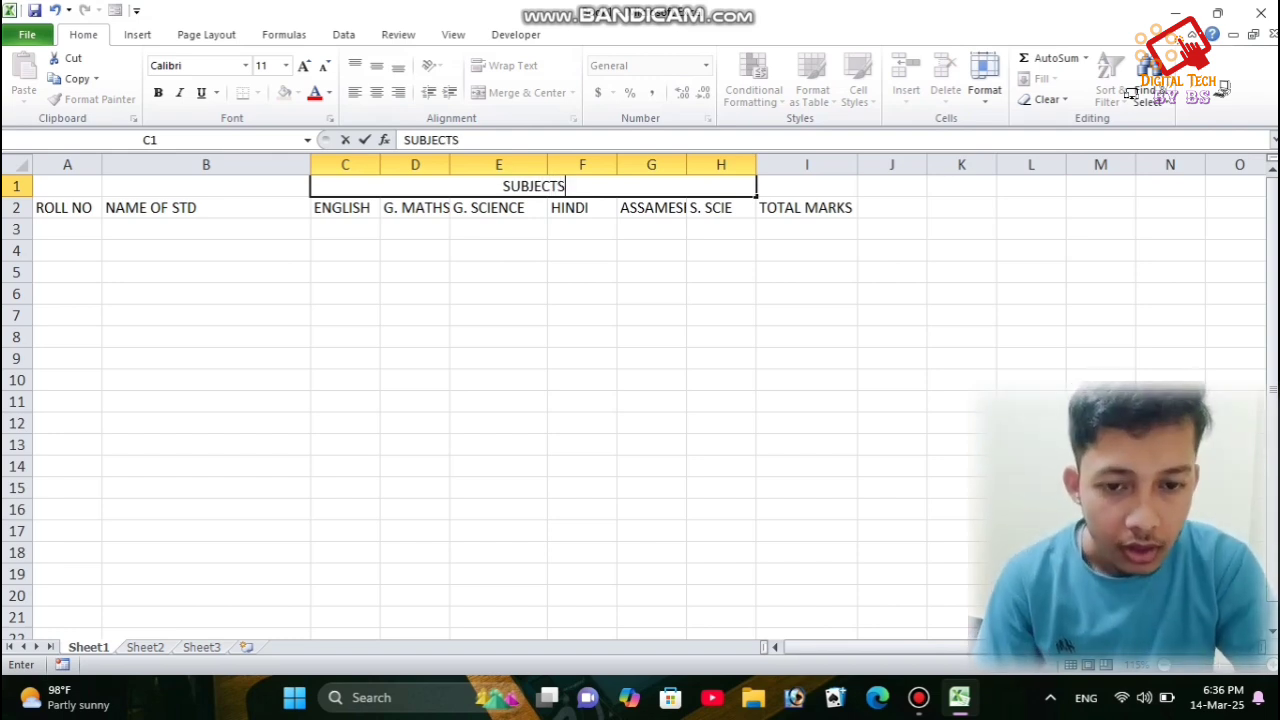
{"action": "left_click", "coordinate": [807, 251]}
{"action": "double_click", "coordinate": [687, 165]}
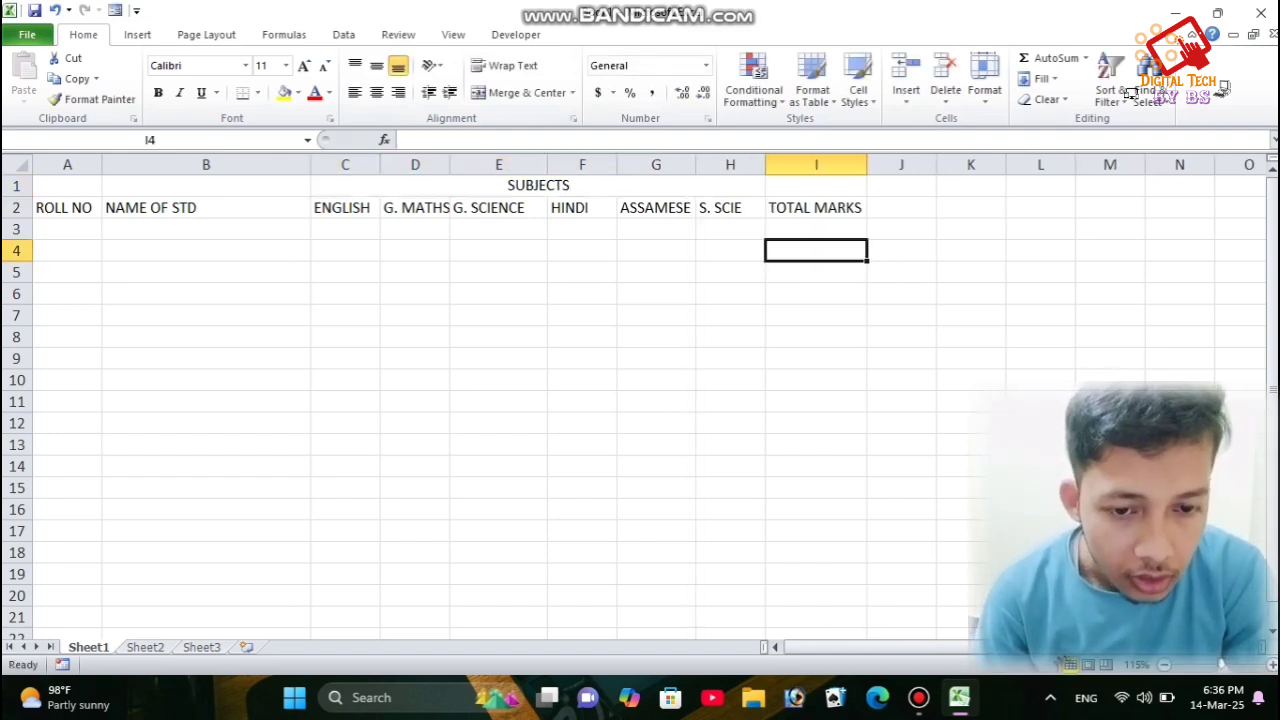
{"action": "left_click", "coordinate": [901, 208]}
Add the OBTAIN M. heading in J2, autofit column J, and add % in K2.
{"action": "type", "text": "OB"}
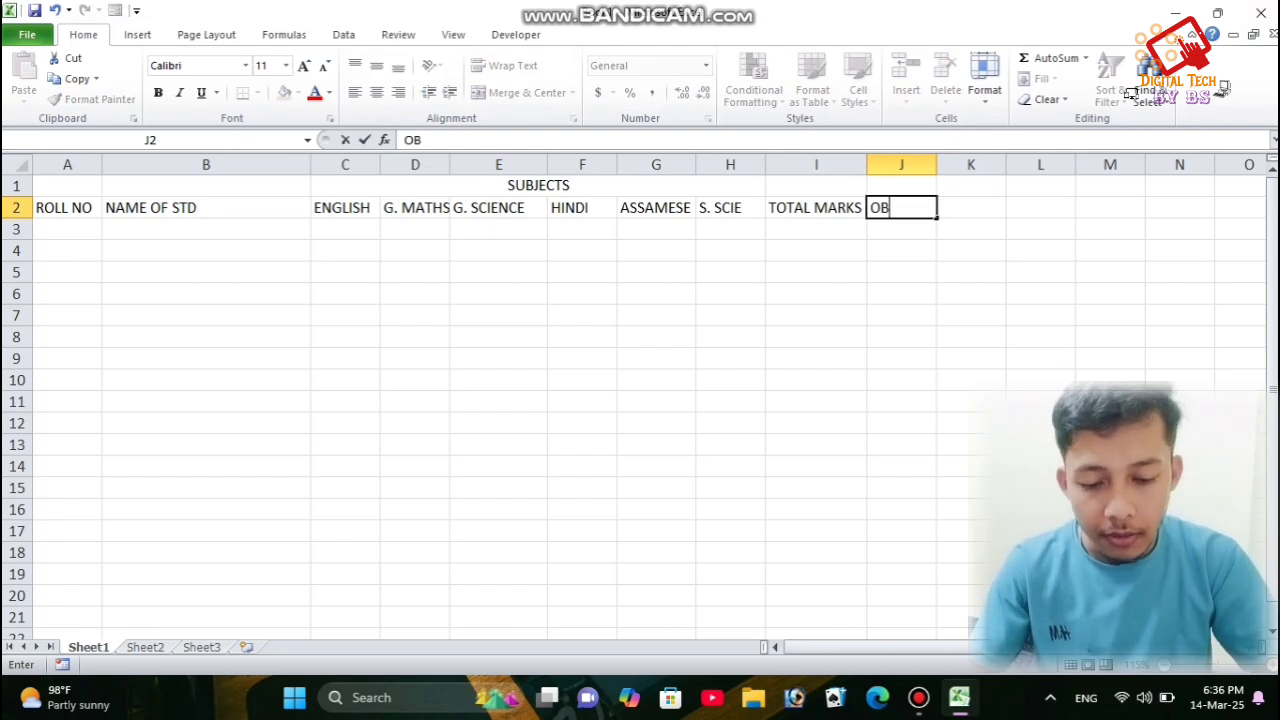
{"action": "type", "text": "TAIN ,"}
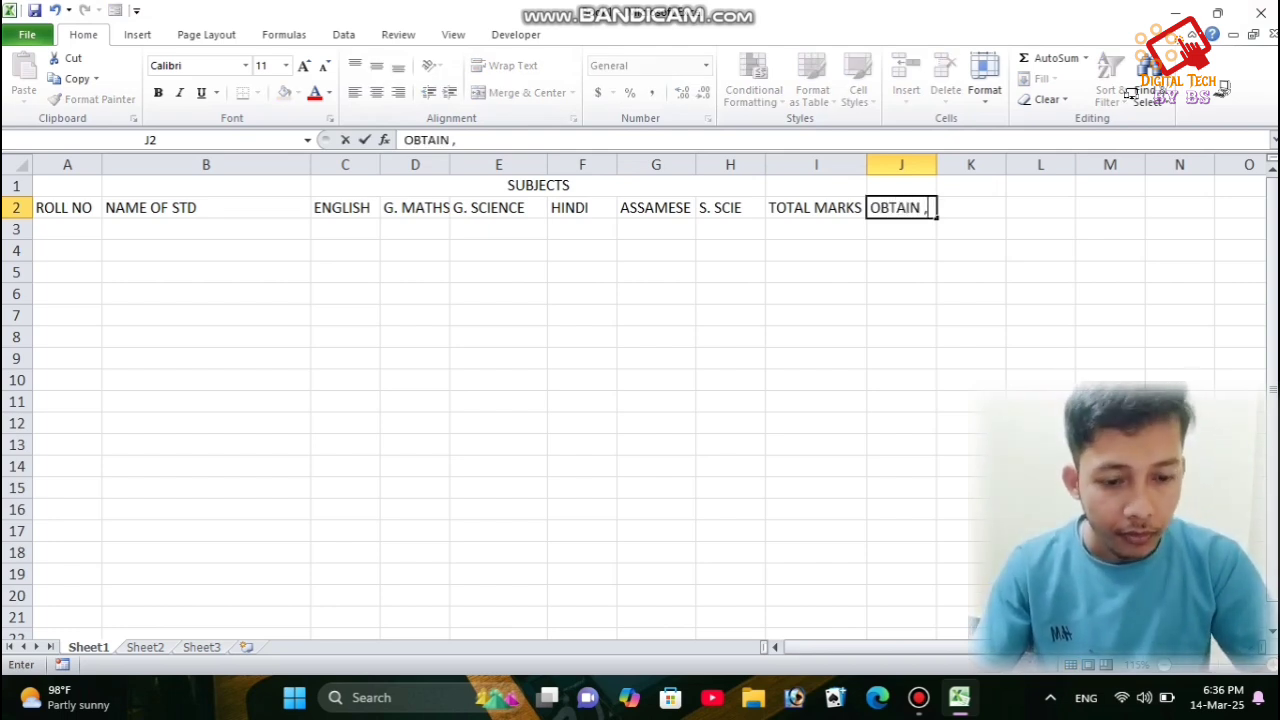
{"action": "key", "text": "BackSpace"}
{"action": "type", "text": "M."}
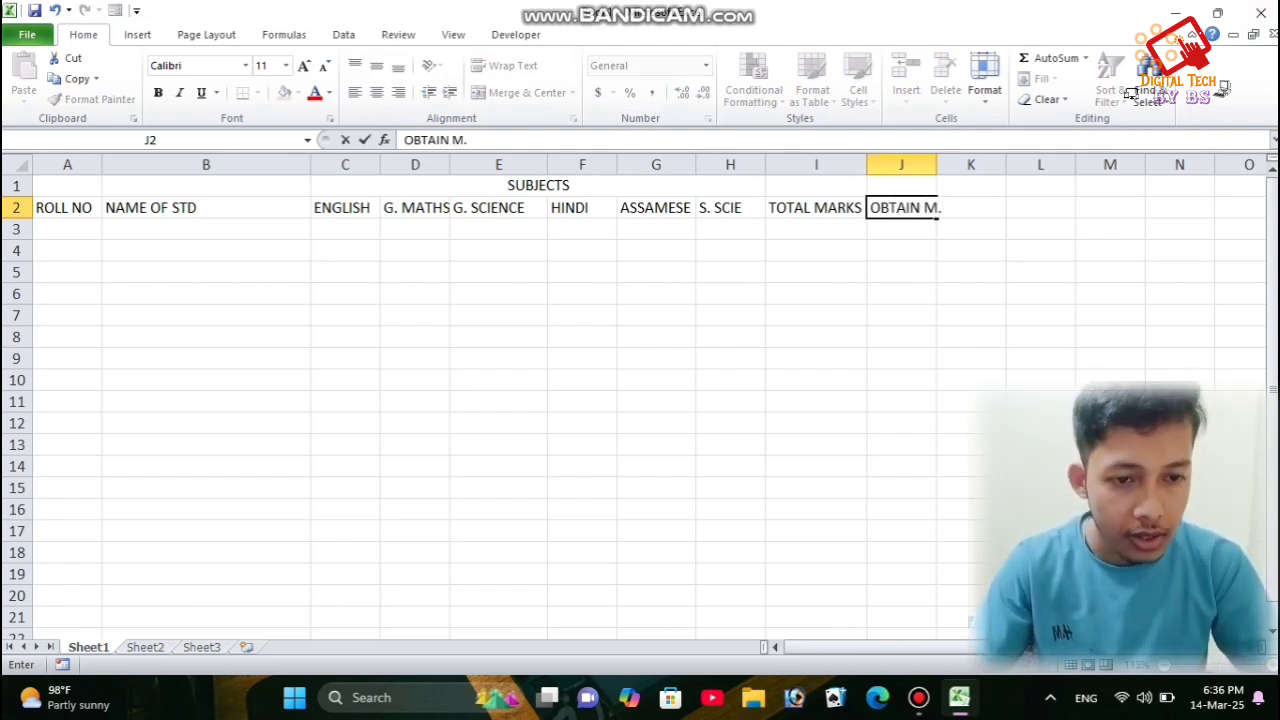
{"action": "double_click", "coordinate": [938, 165]}
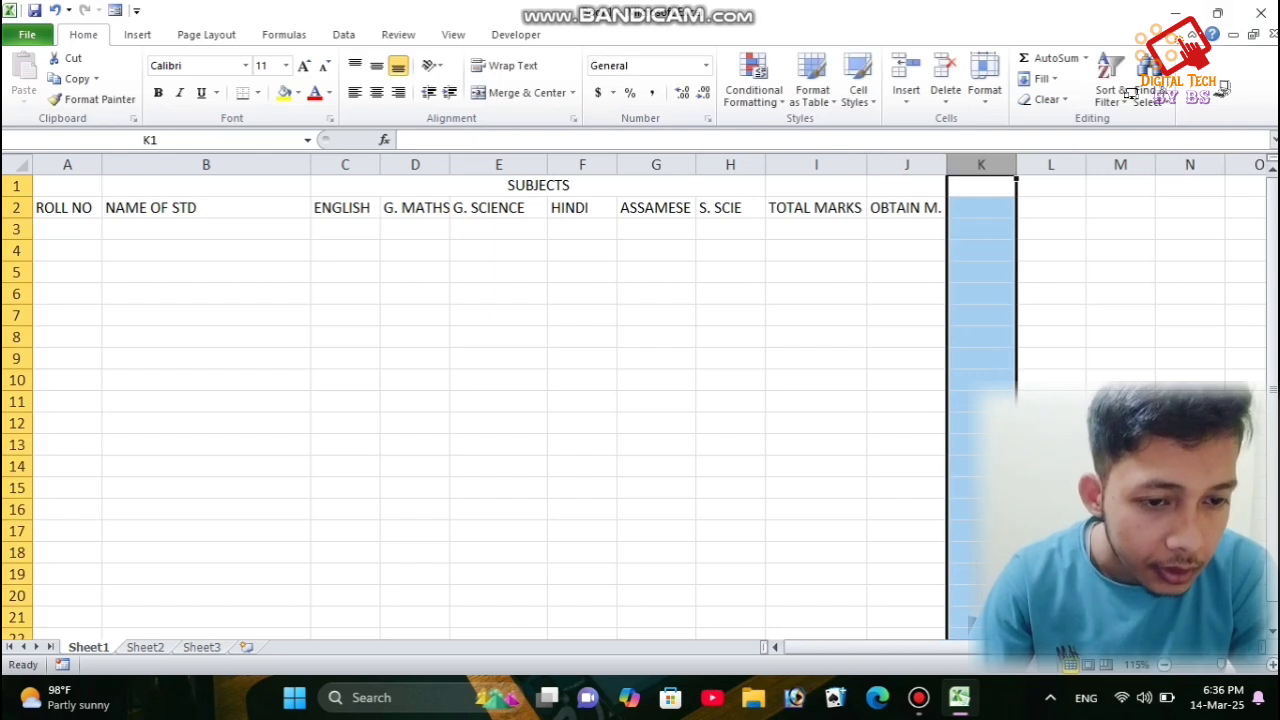
{"action": "left_click", "coordinate": [981, 208]}
{"action": "type", "text": "%"}
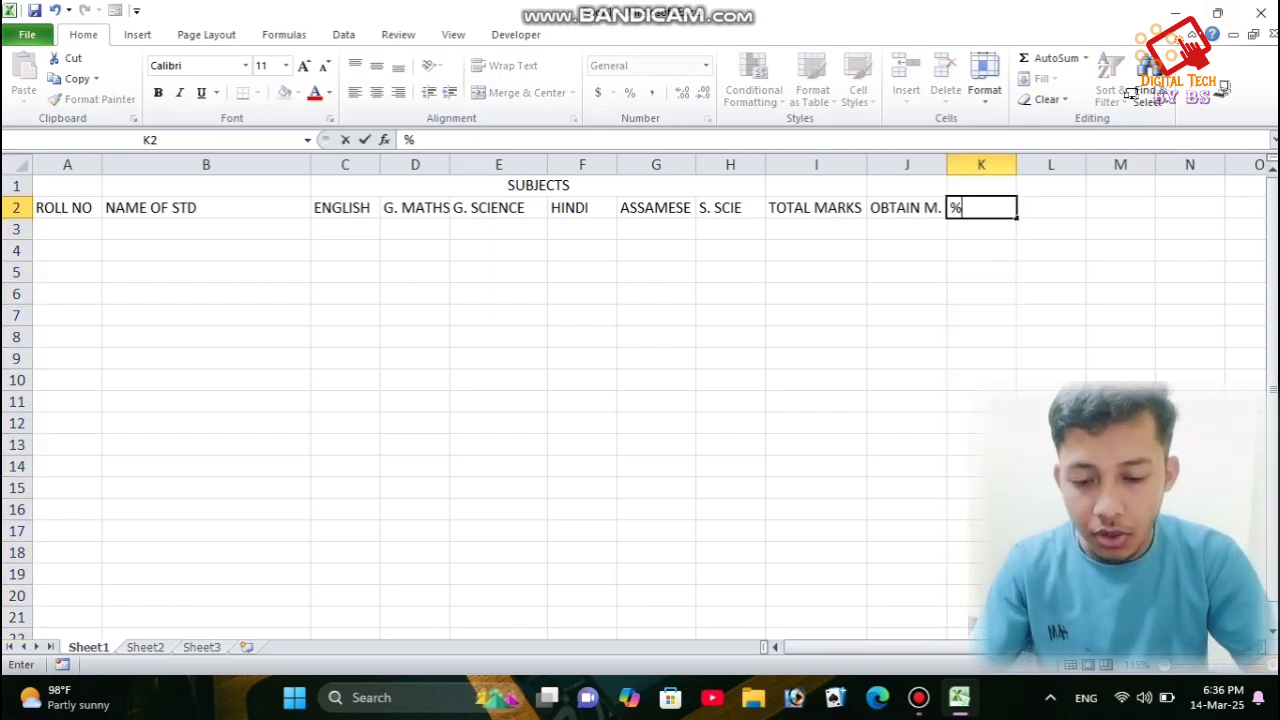
{"action": "key", "text": "Tab"}
Add MAXI, MINI, DIV and RESULT headings in L2:O2, sizing columns L and M to fit.
{"action": "type", "text": "MAXI"}
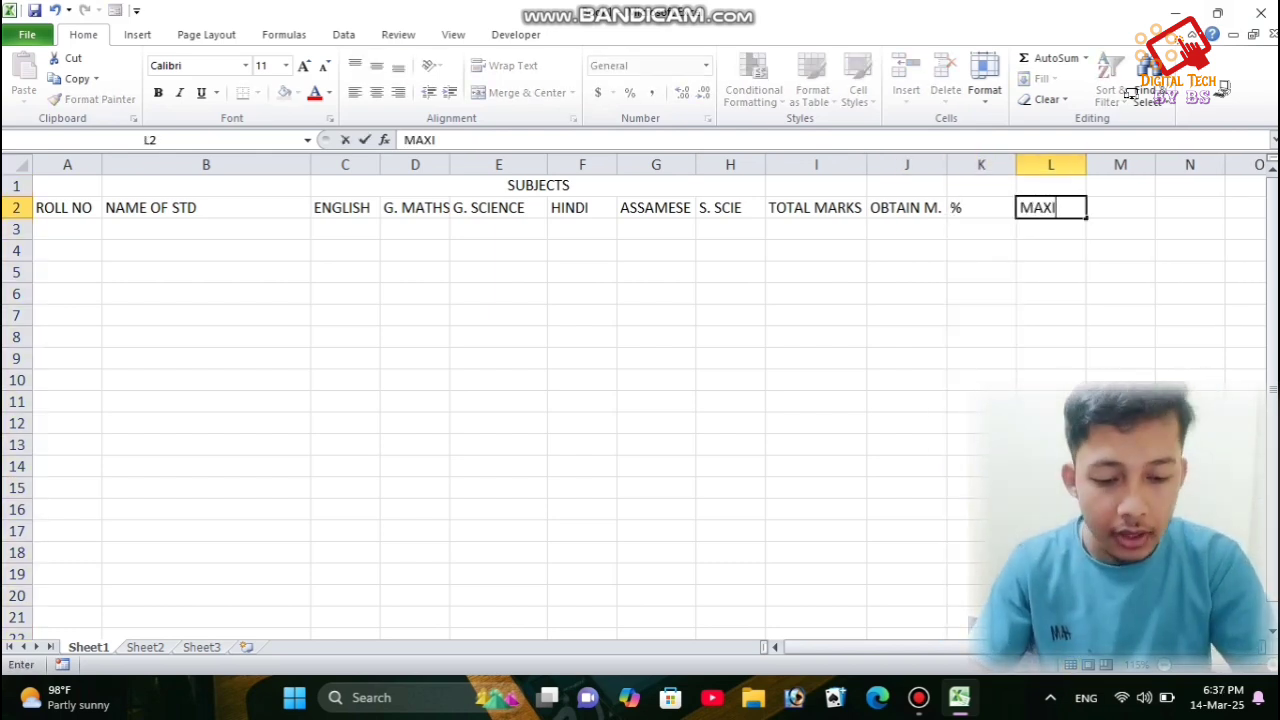
{"action": "key", "text": "Tab"}
{"action": "type", "text": "MINI"}
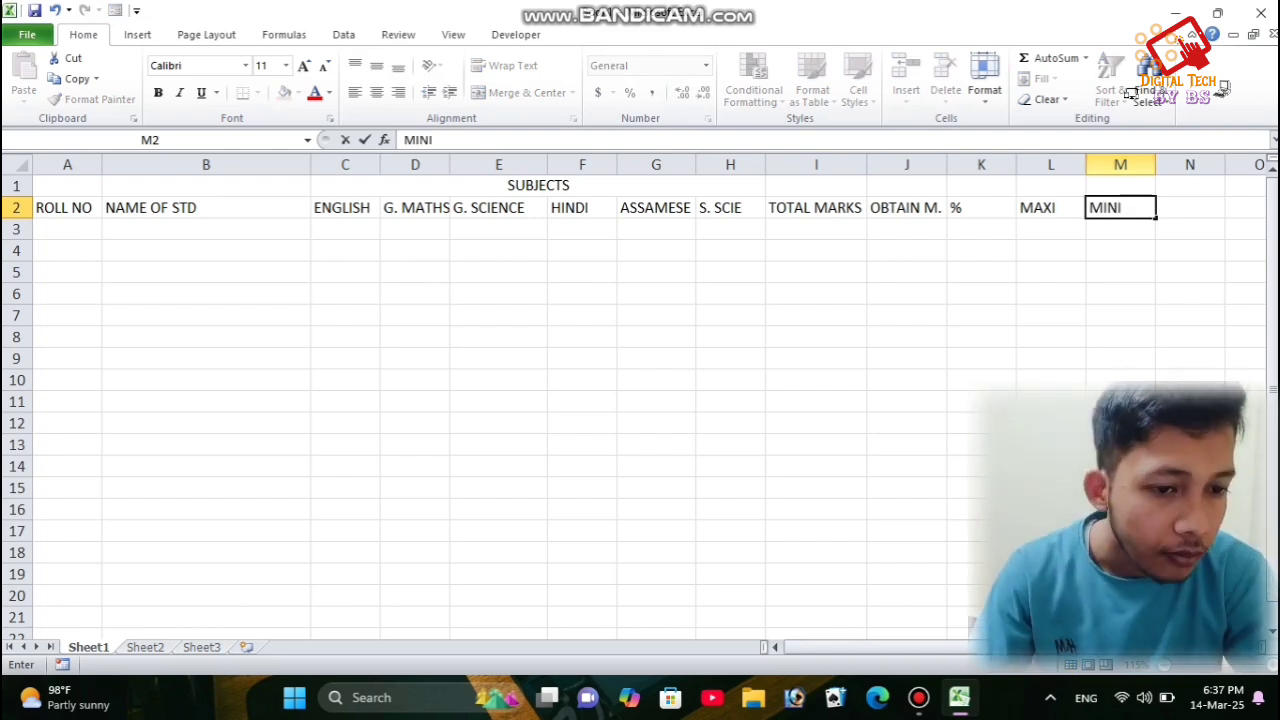
{"action": "left_click", "coordinate": [1093, 165]}
{"action": "double_click", "coordinate": [1086, 165]}
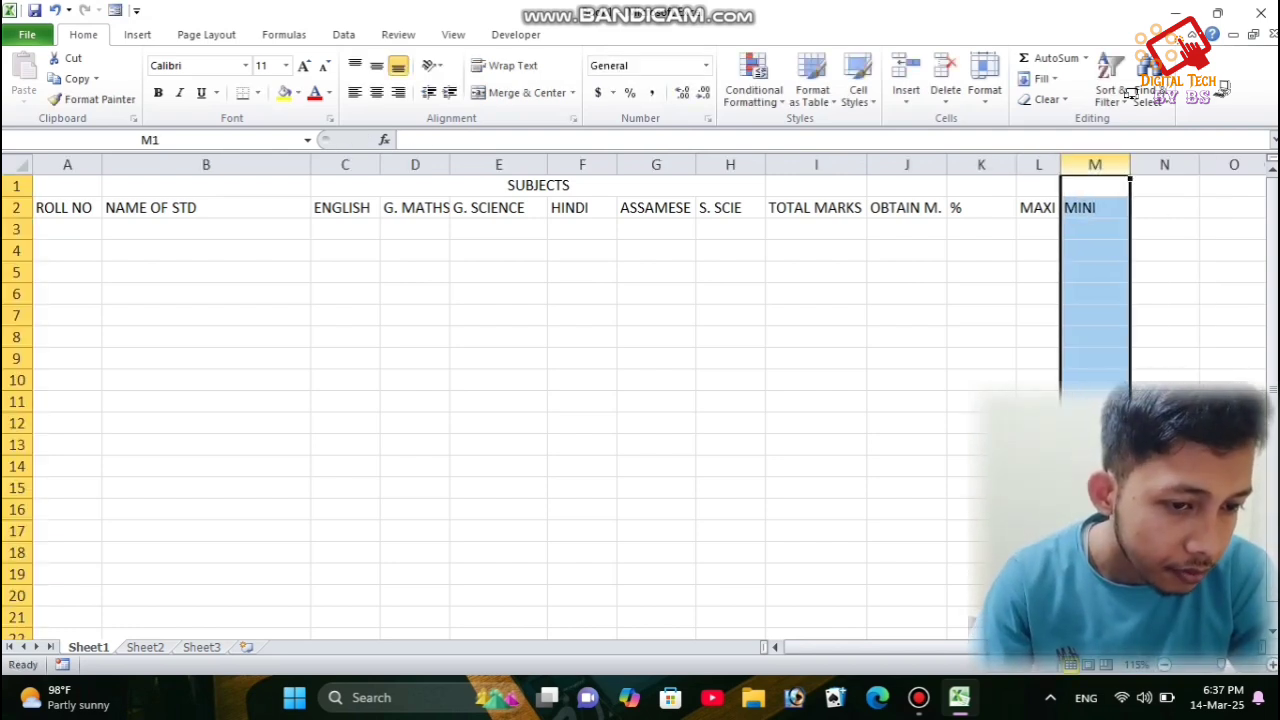
{"action": "left_click_drag", "start_coordinate": [1130, 165], "coordinate": [1107, 165]}
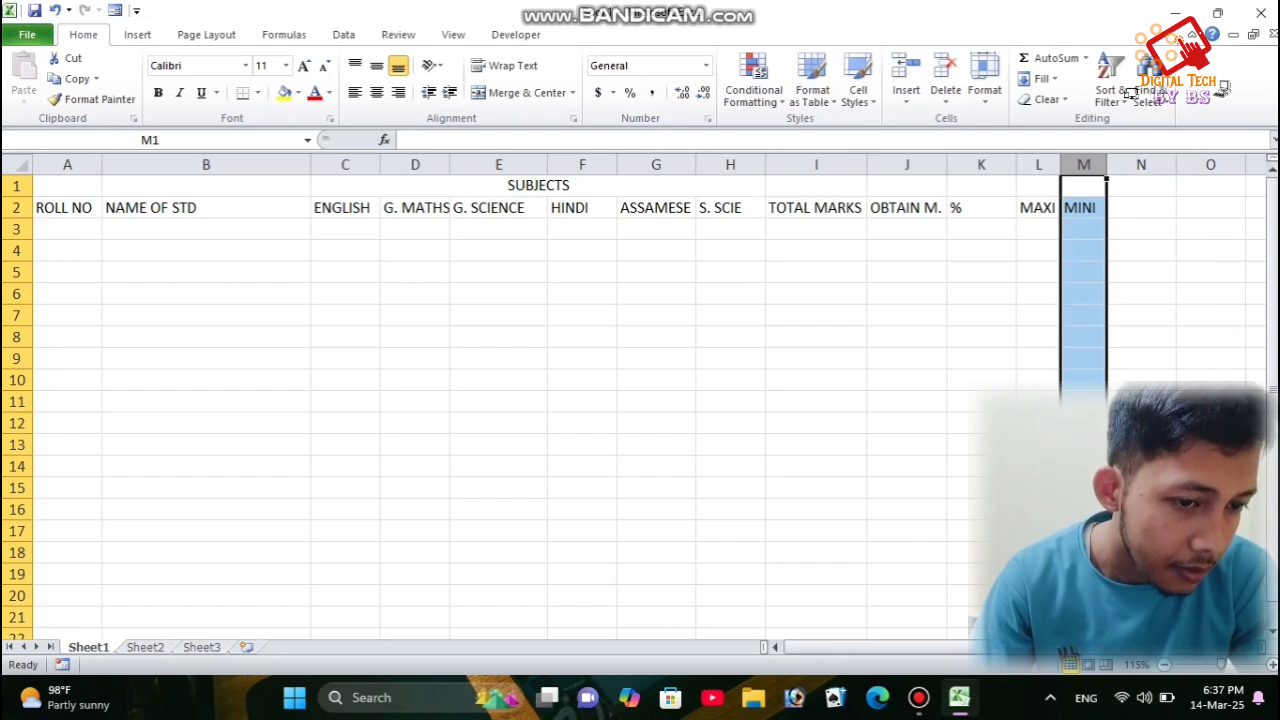
{"action": "left_click", "coordinate": [1141, 208]}
{"action": "type", "text": "DIV"}
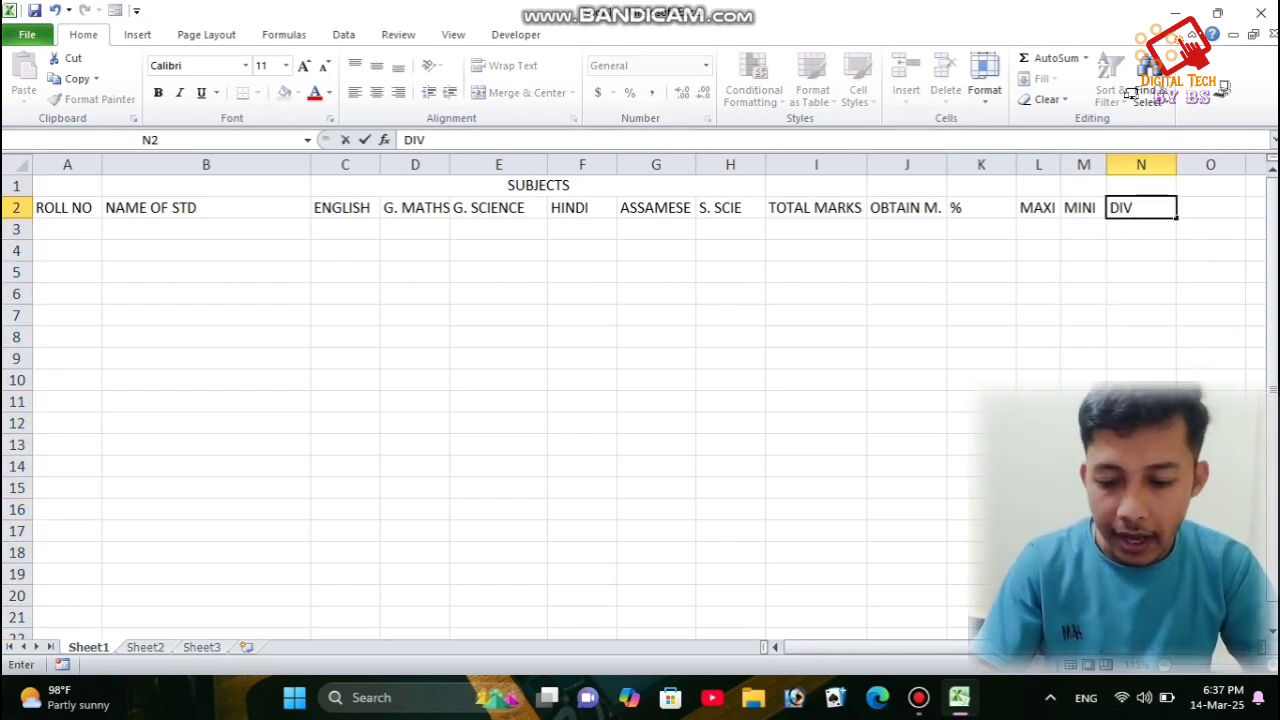
{"action": "key", "text": "Tab"}
{"action": "type", "text": "RESU"}
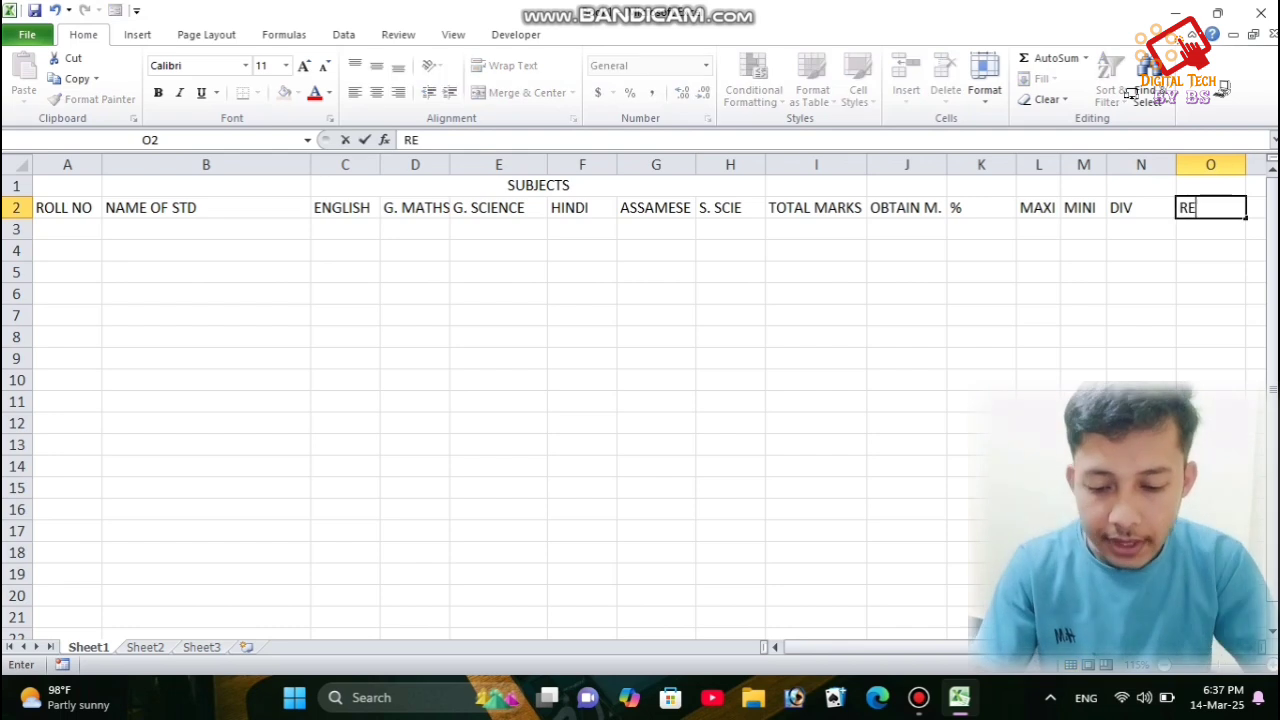
{"action": "type", "text": "LT"}
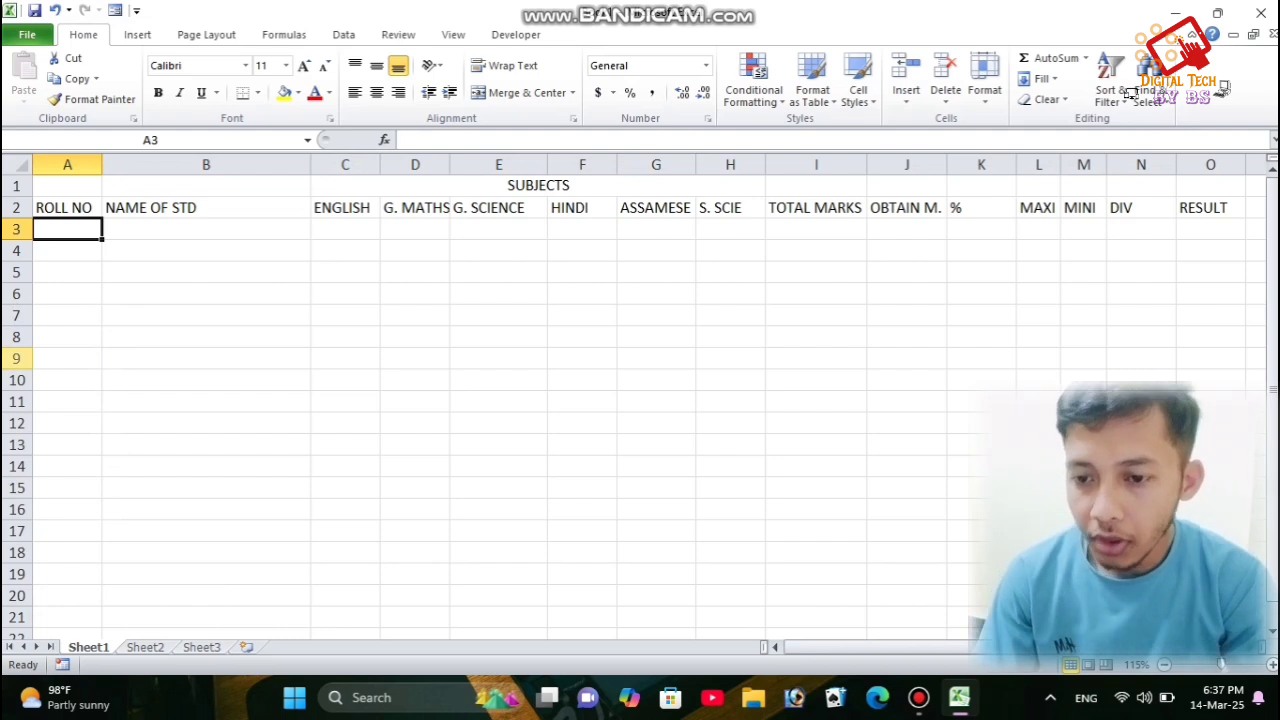
Enter roll numbers 1–5 down column A, then clear 2–5 so only roll number 1 remains.
{"action": "type", "text": "1"}
{"action": "key", "text": "Return"}
{"action": "type", "text": "2"}
{"action": "key", "text": "Return"}
{"action": "type", "text": "3"}
{"action": "key", "text": "Return"}
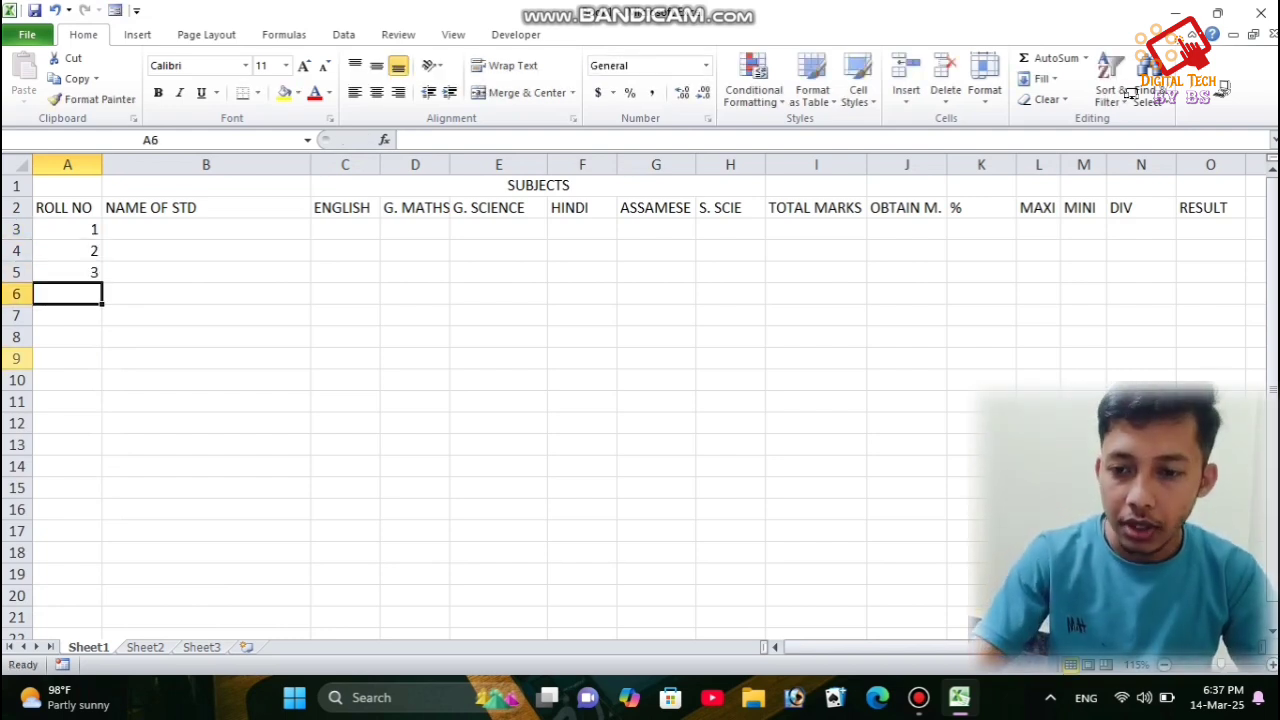
{"action": "type", "text": "4"}
{"action": "key", "text": "Return"}
{"action": "type", "text": "5"}
{"action": "key", "text": "Return"}
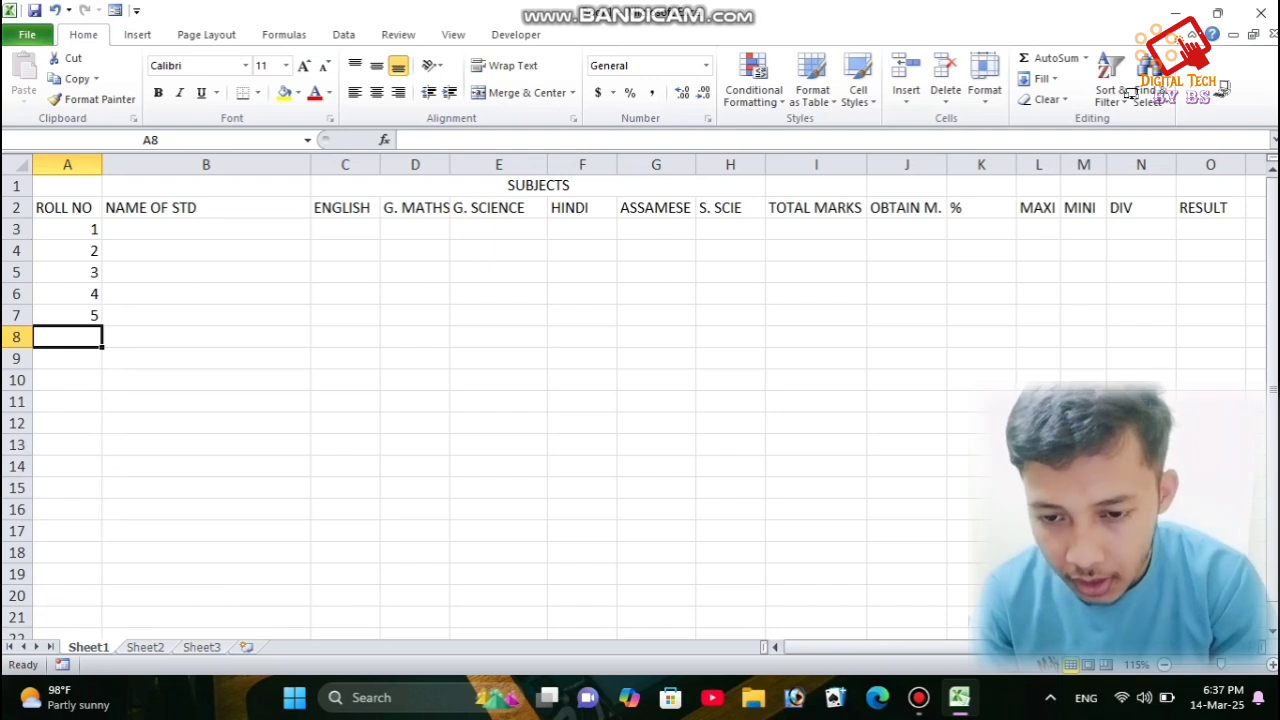
{"action": "left_click_drag", "start_coordinate": [310, 165], "coordinate": [292, 165]}
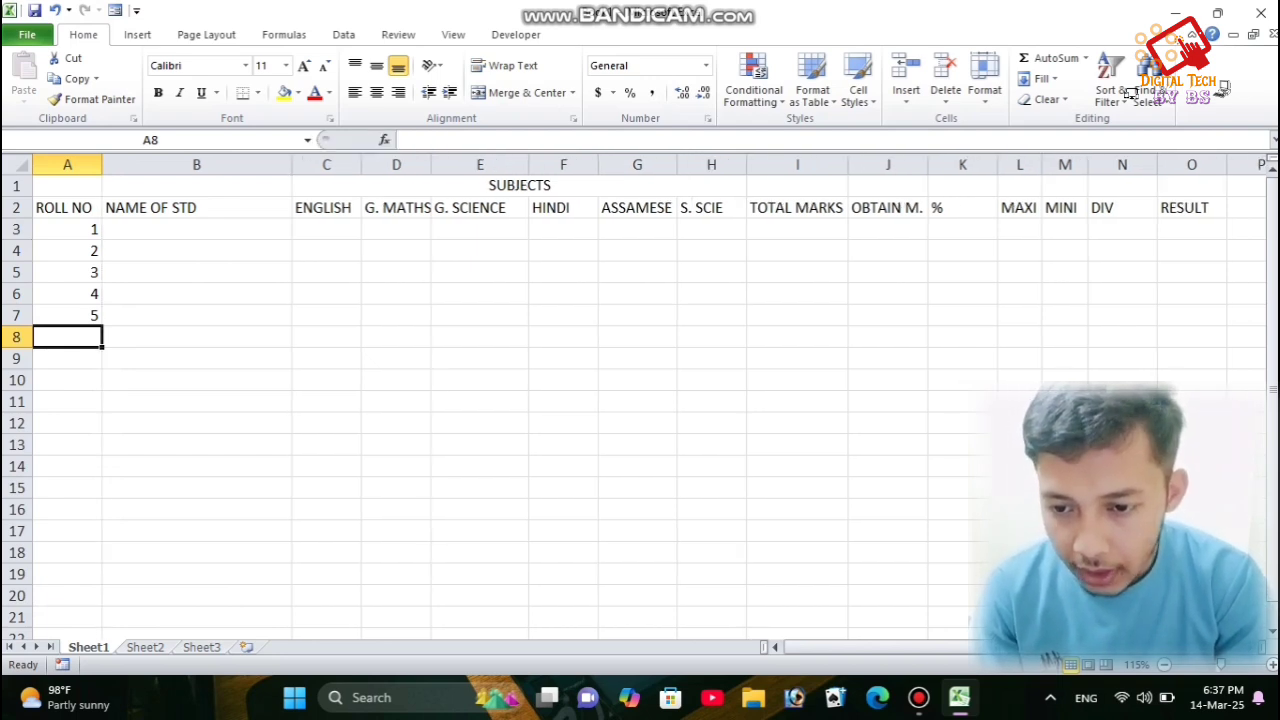
{"action": "left_click_drag", "start_coordinate": [67, 250], "coordinate": [67, 315]}
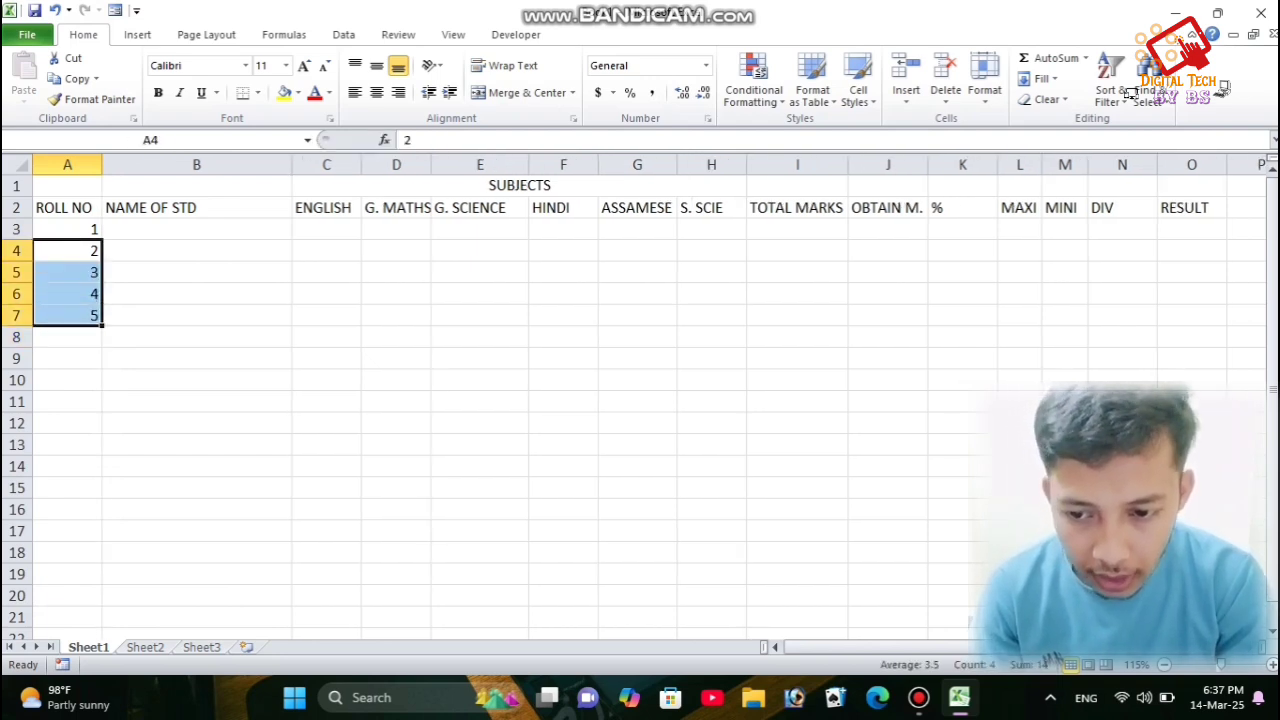
{"action": "key", "text": "Delete"}
Enter the first student's full name in B3, marks 75, 77, 80, 82, 66, 65 and total 600.
{"action": "left_click", "coordinate": [196, 229]}
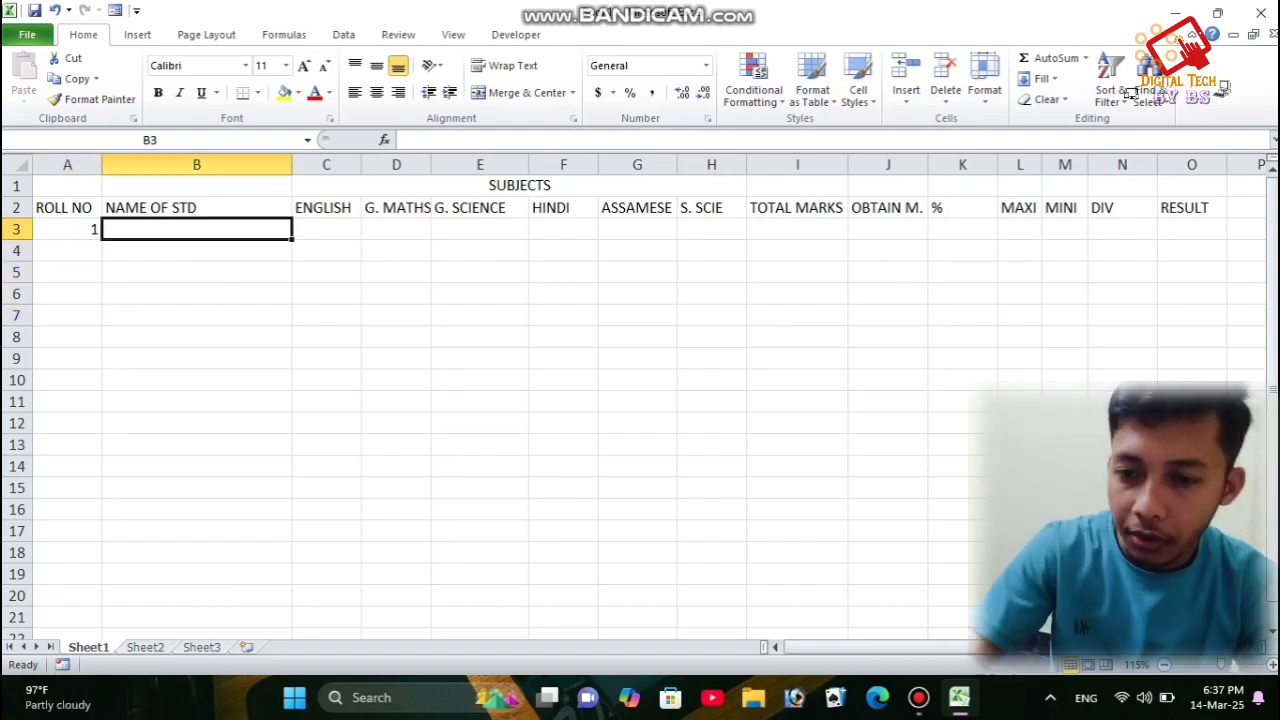
{"action": "type", "text": "NIRA"}
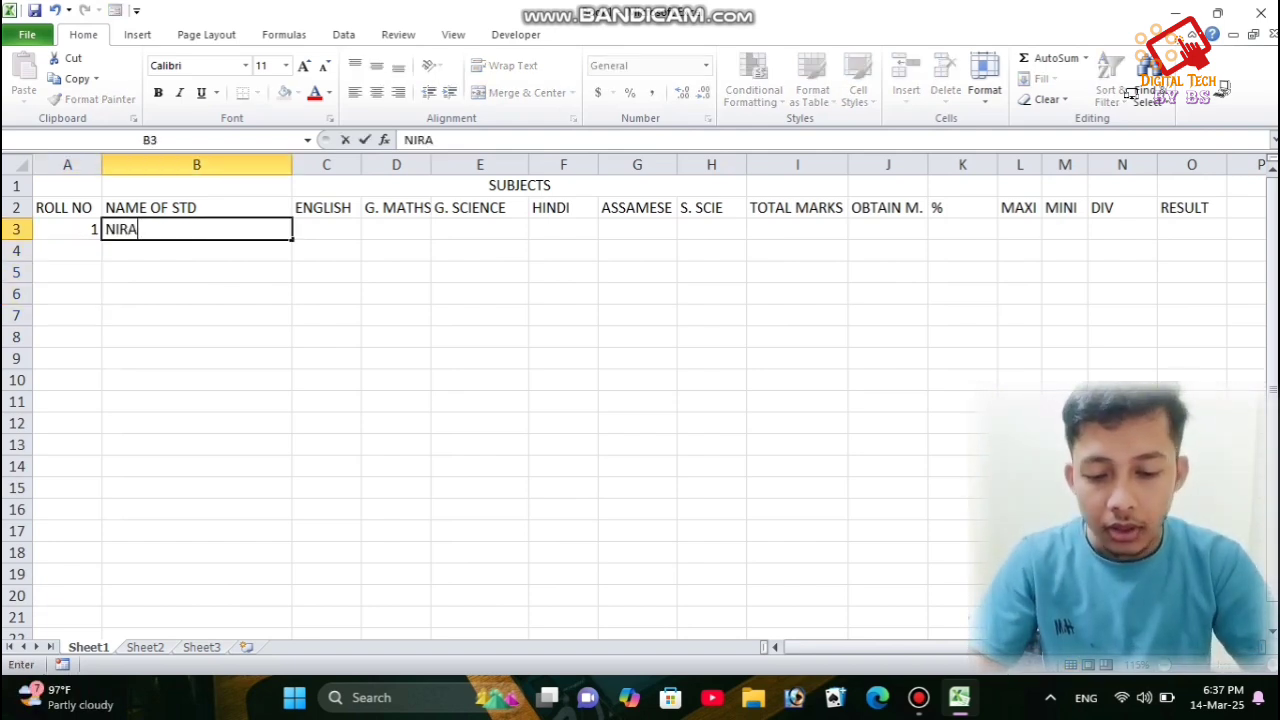
{"action": "type", "text": "NJAN "}
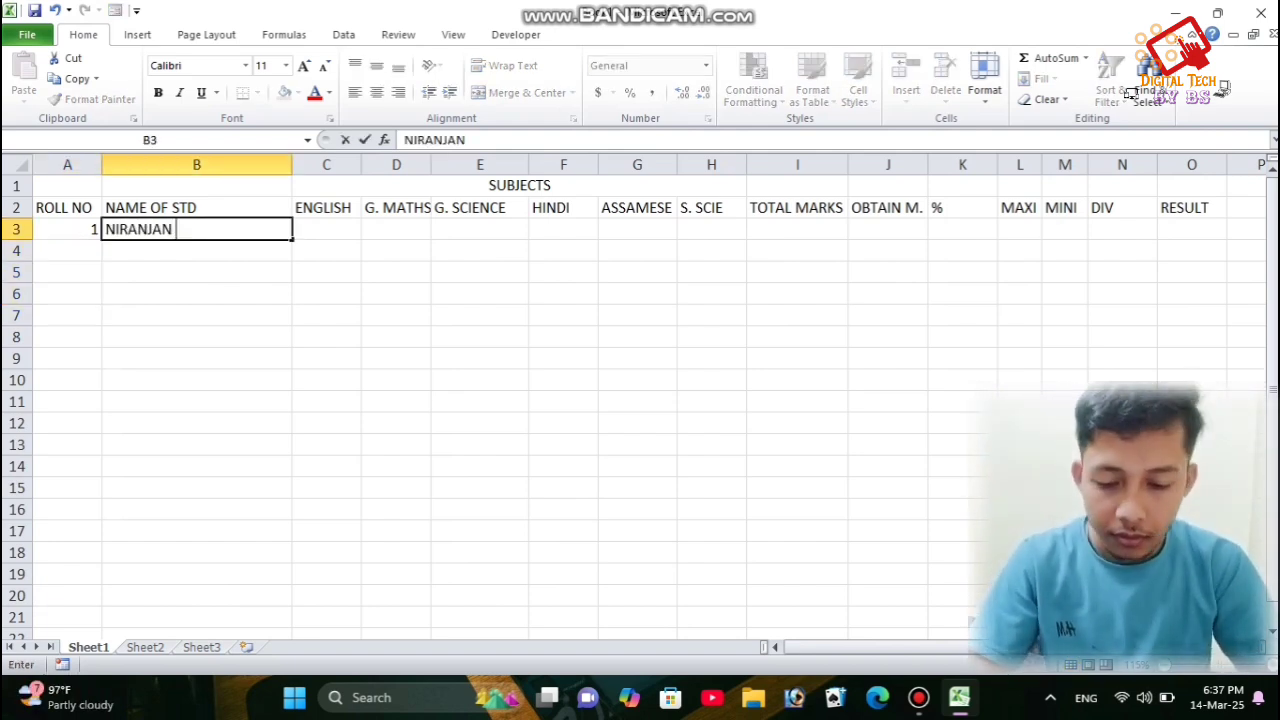
{"action": "type", "text": "HAZARIKA"}
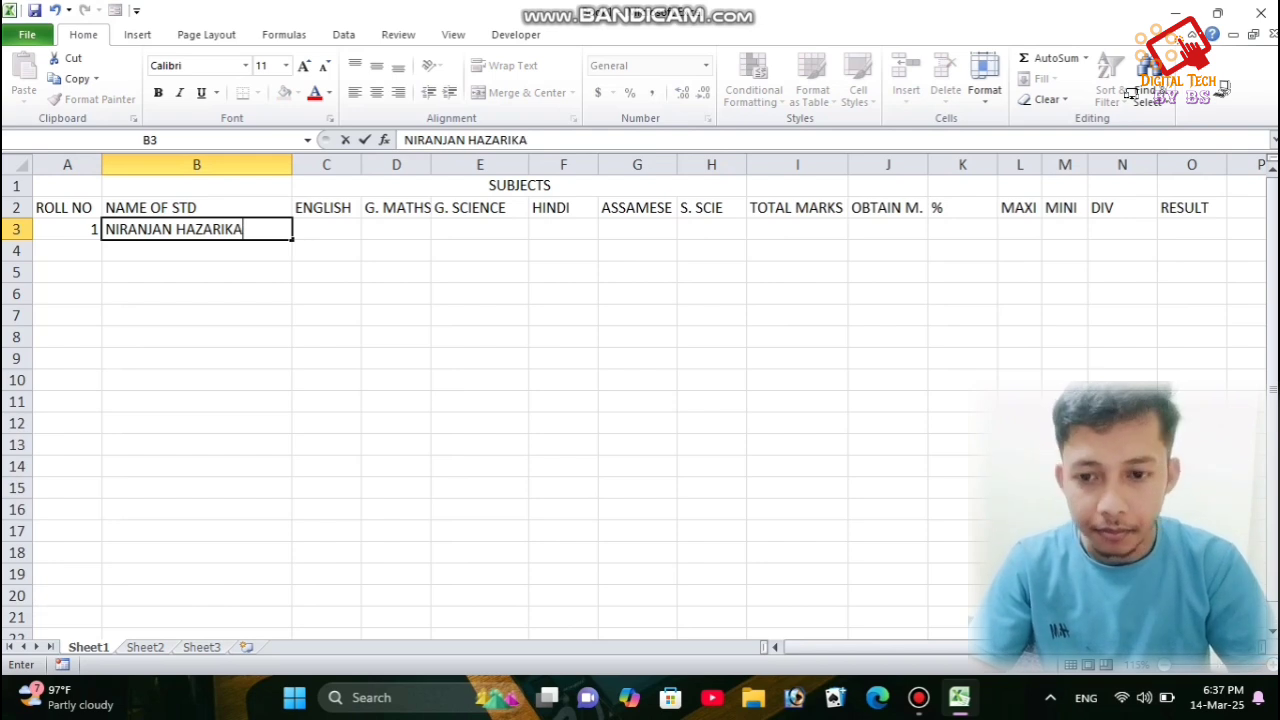
{"action": "key", "text": "Tab"}
{"action": "type", "text": "75"}
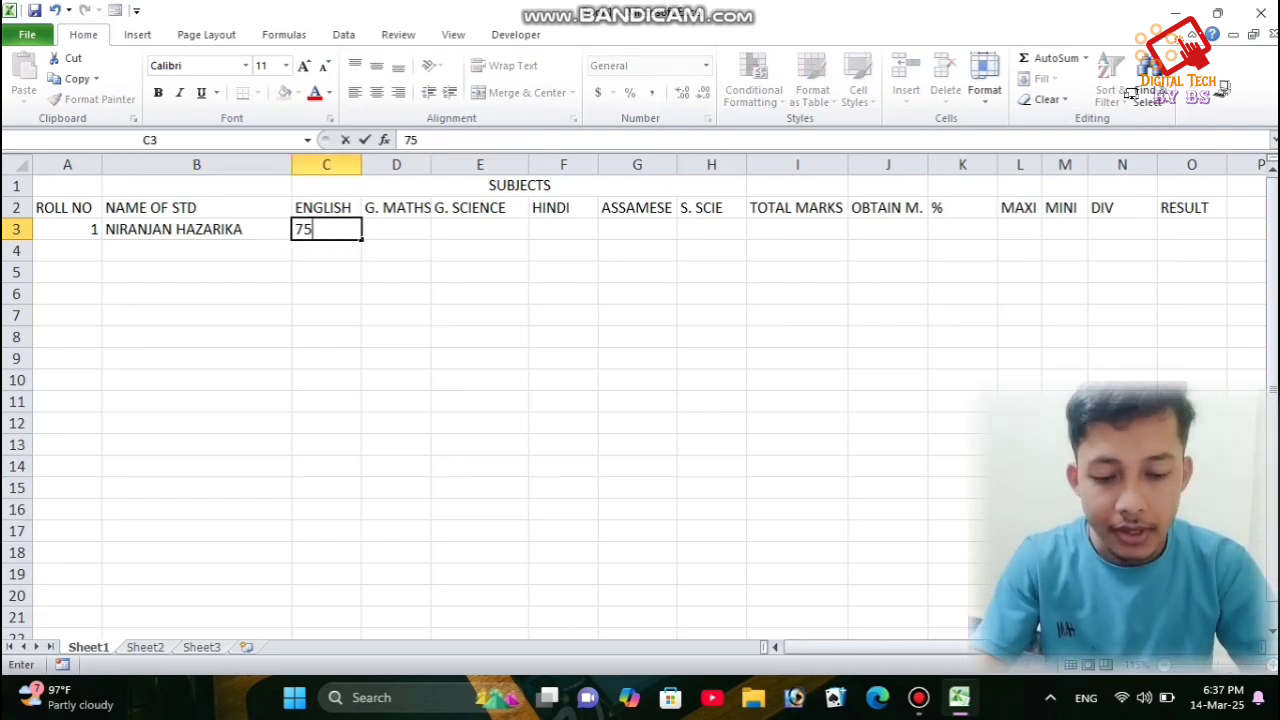
{"action": "key", "text": "Tab"}
{"action": "type", "text": "77"}
{"action": "key", "text": "Tab"}
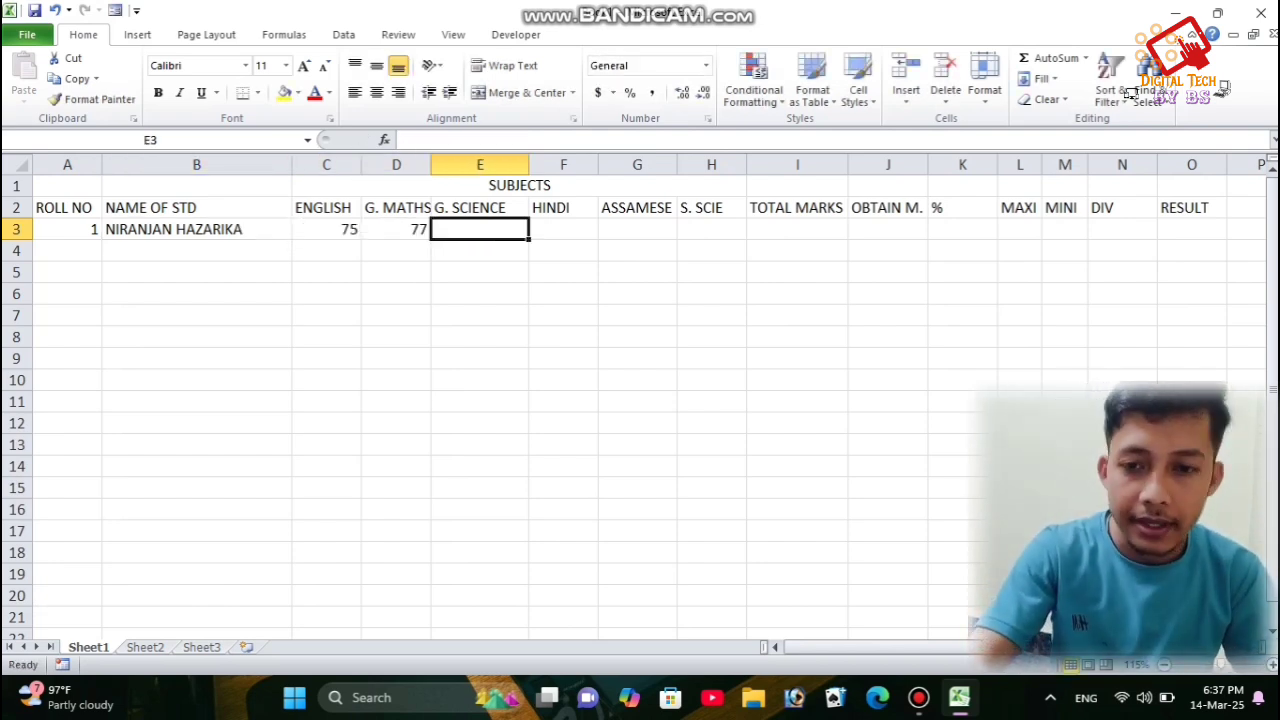
{"action": "type", "text": "80"}
{"action": "key", "text": "Tab"}
{"action": "type", "text": "82"}
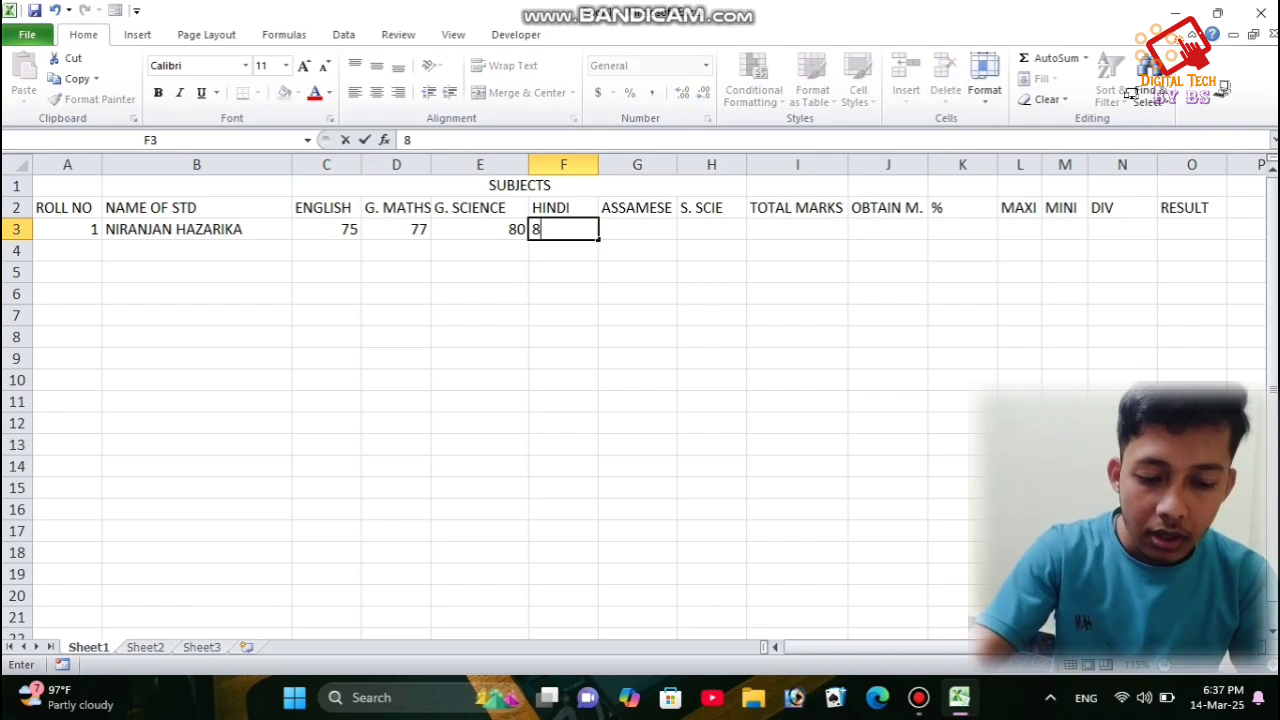
{"action": "key", "text": "Tab"}
{"action": "type", "text": "66"}
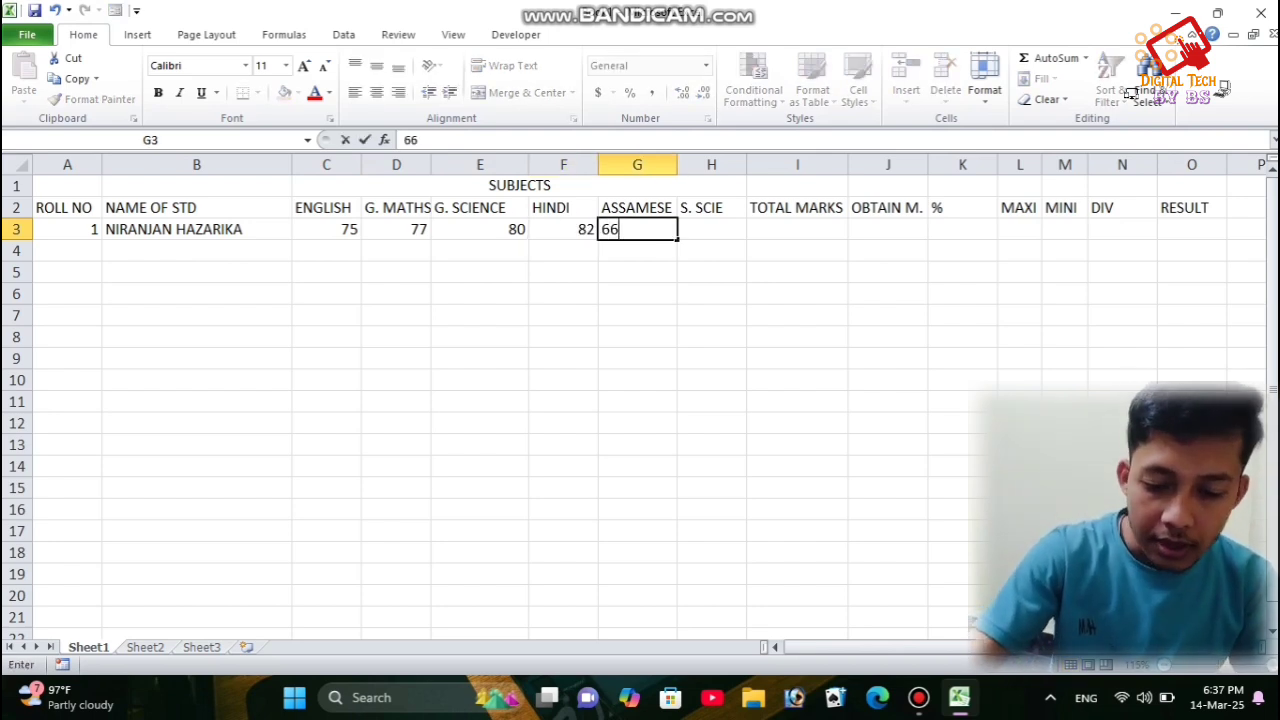
{"action": "key", "text": "Tab"}
{"action": "type", "text": "65"}
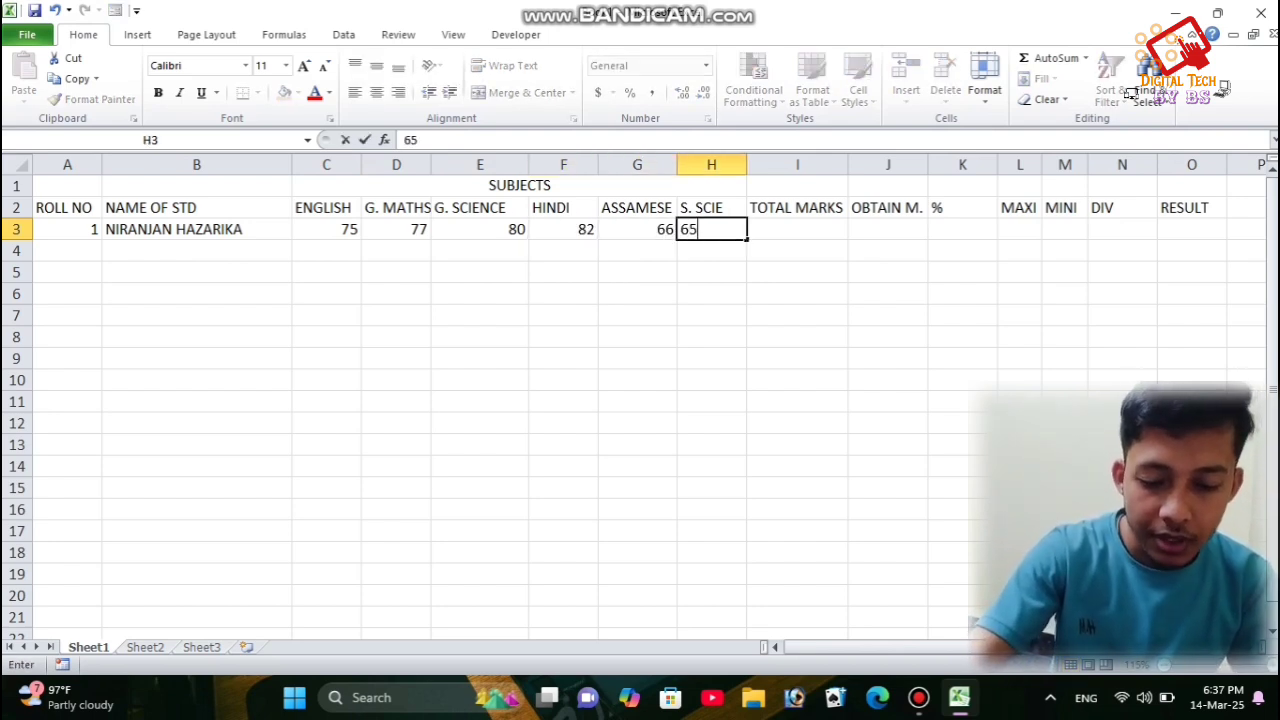
{"action": "key", "text": "Tab"}
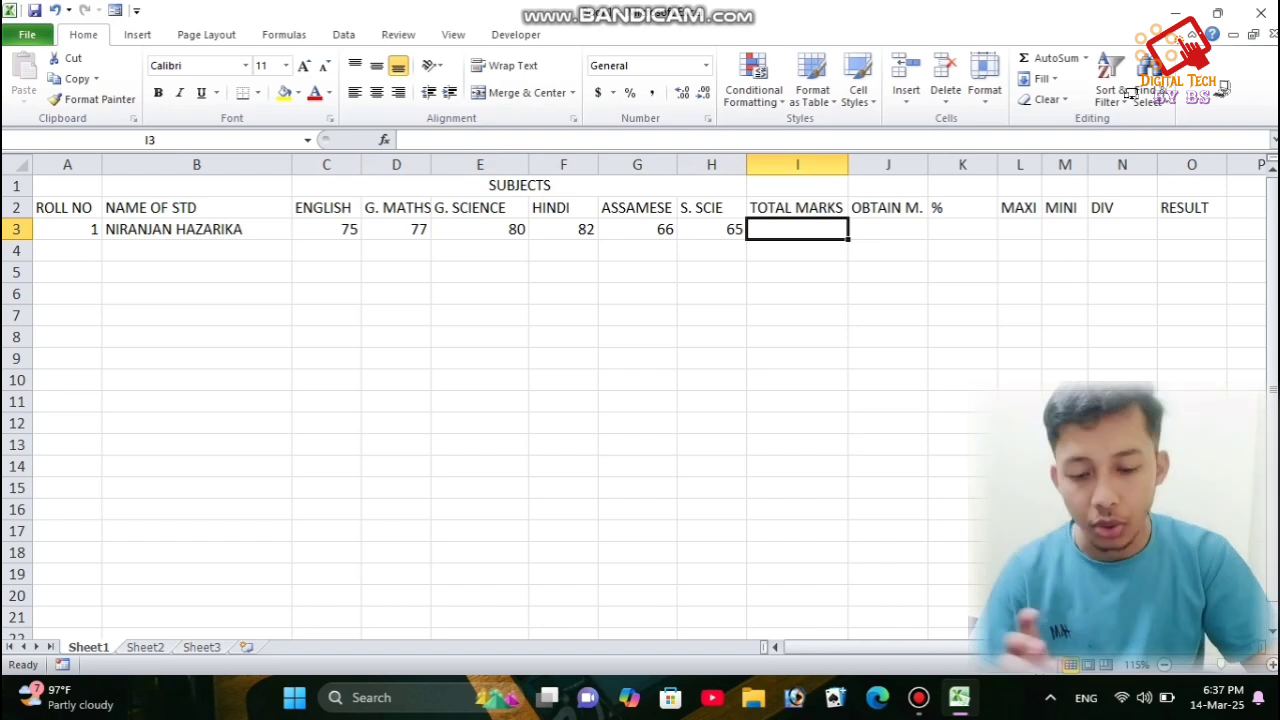
{"action": "type", "text": "600"}
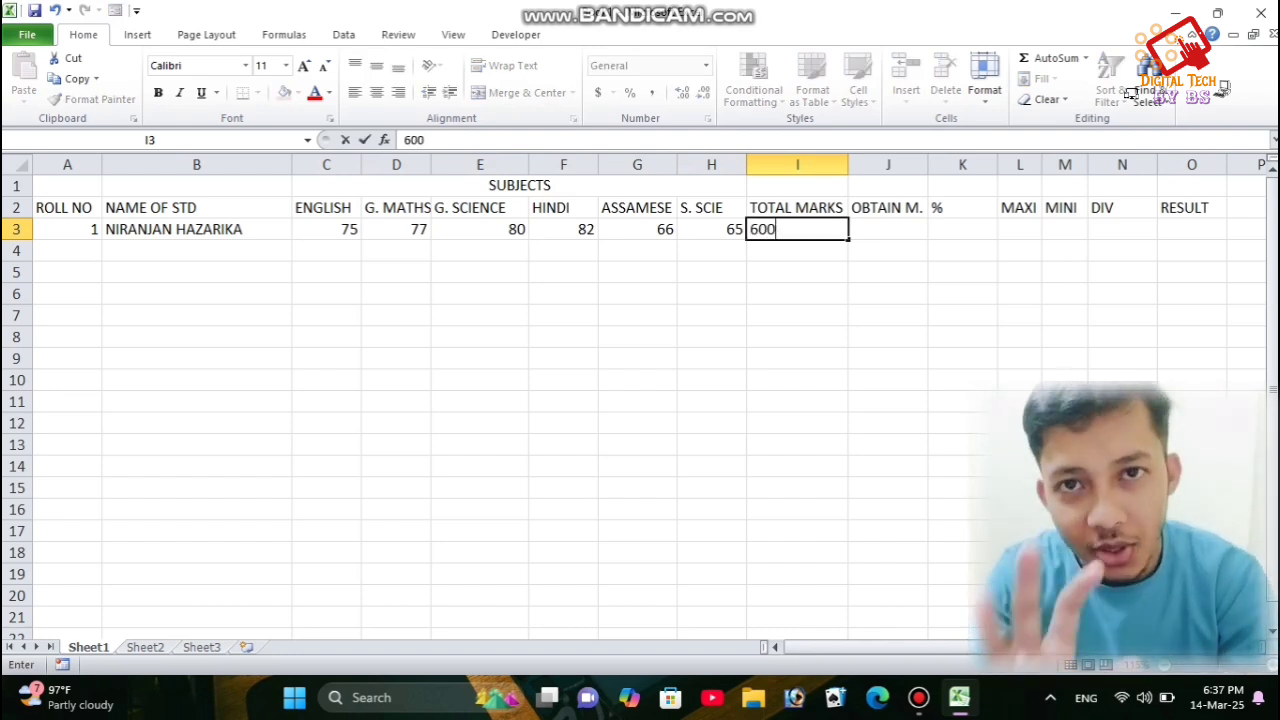
{"action": "key", "text": "Tab"}
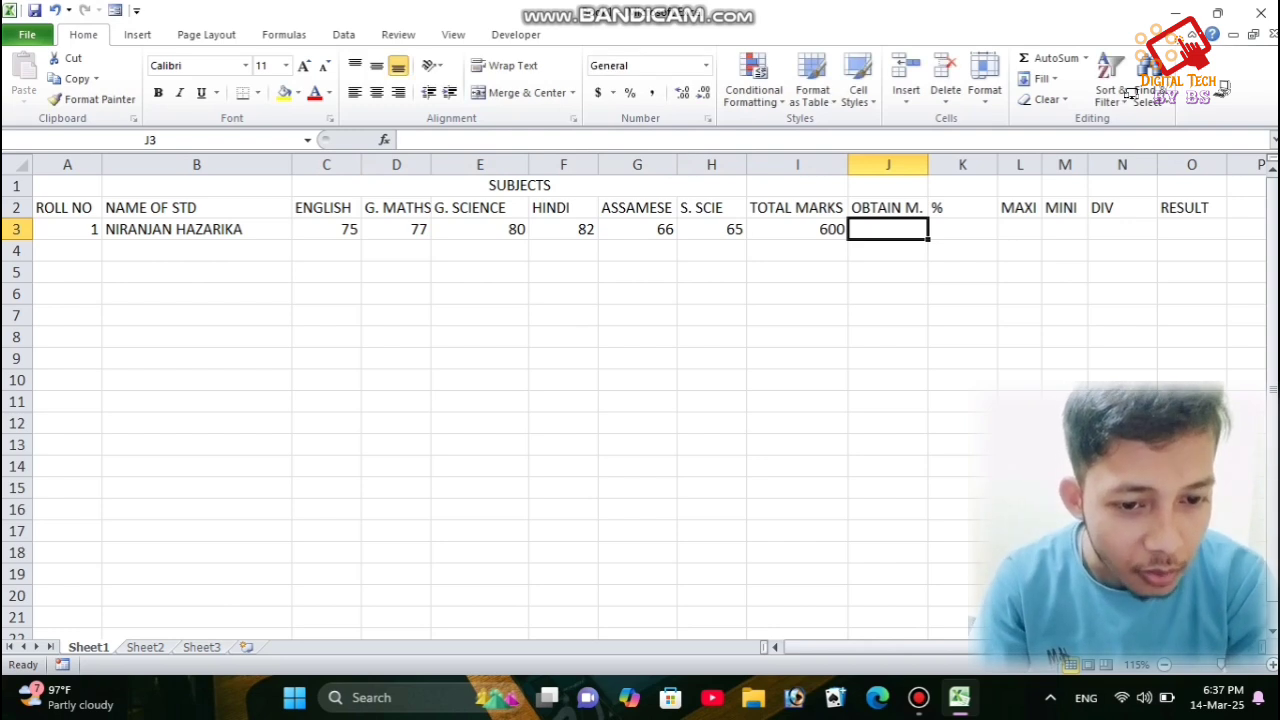
Centre the row 3 values in C3:O3 horizontally and vertically.
{"action": "left_click", "coordinate": [797, 229]}
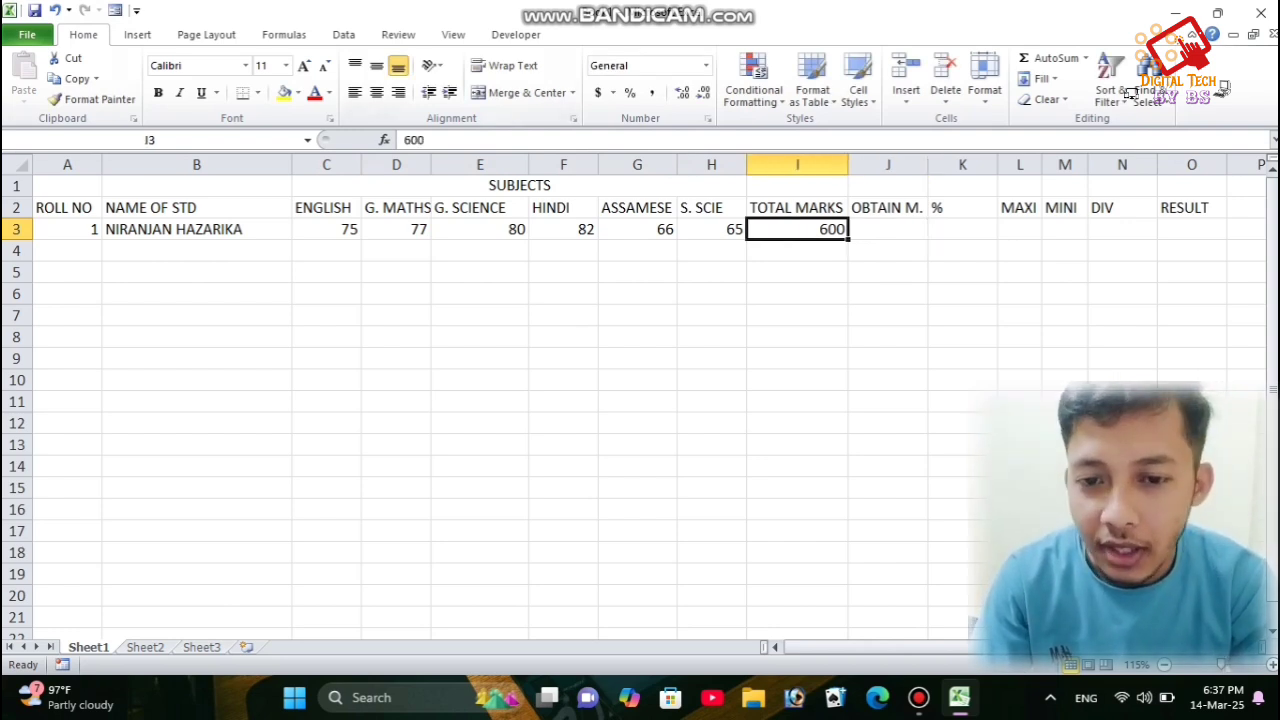
{"action": "left_click_drag", "start_coordinate": [326, 229], "coordinate": [1191, 229]}
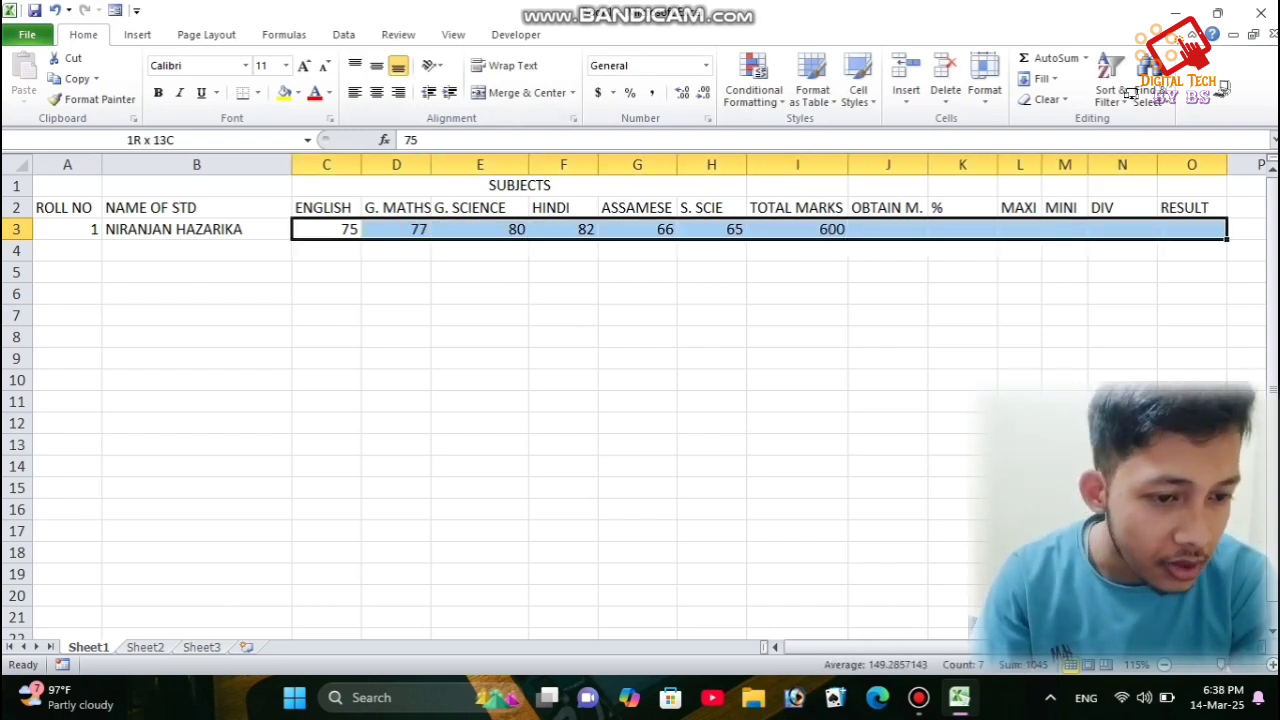
{"action": "left_click", "coordinate": [376, 92]}
{"action": "left_click", "coordinate": [376, 65]}
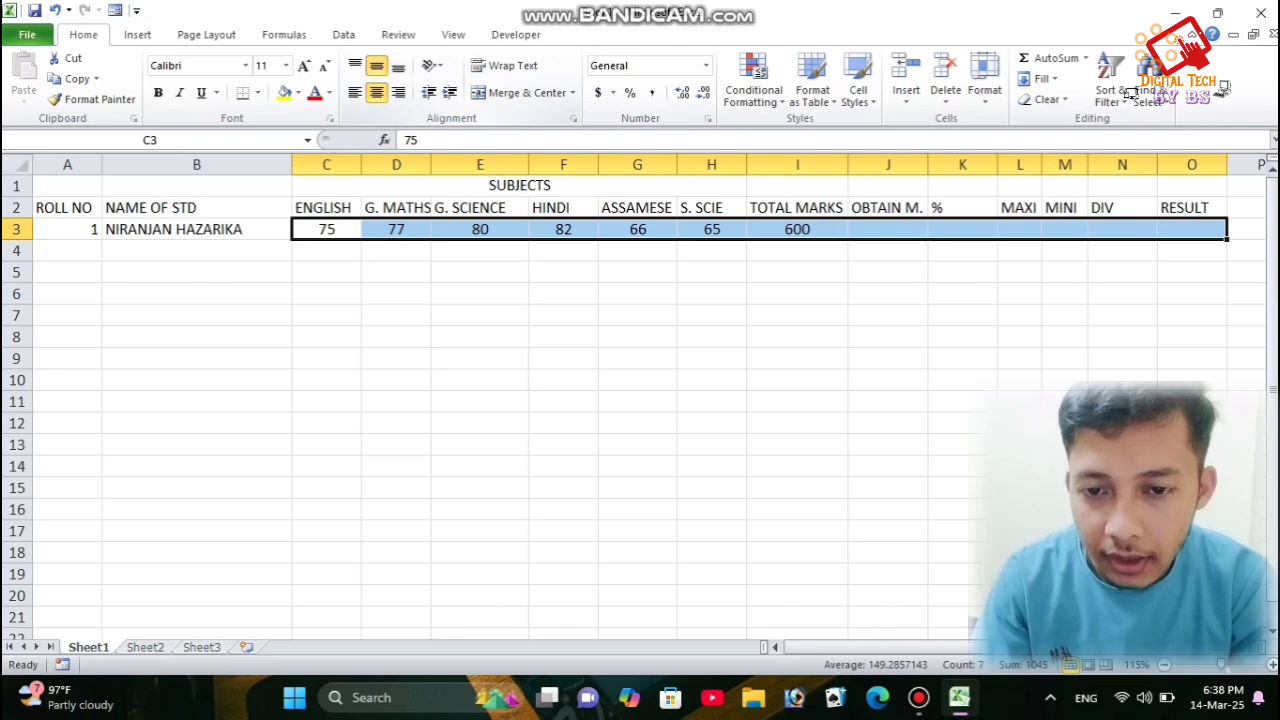
Put =SUM(C3:H3) in J3 to show obtained marks of 445.
{"action": "left_click", "coordinate": [888, 229]}
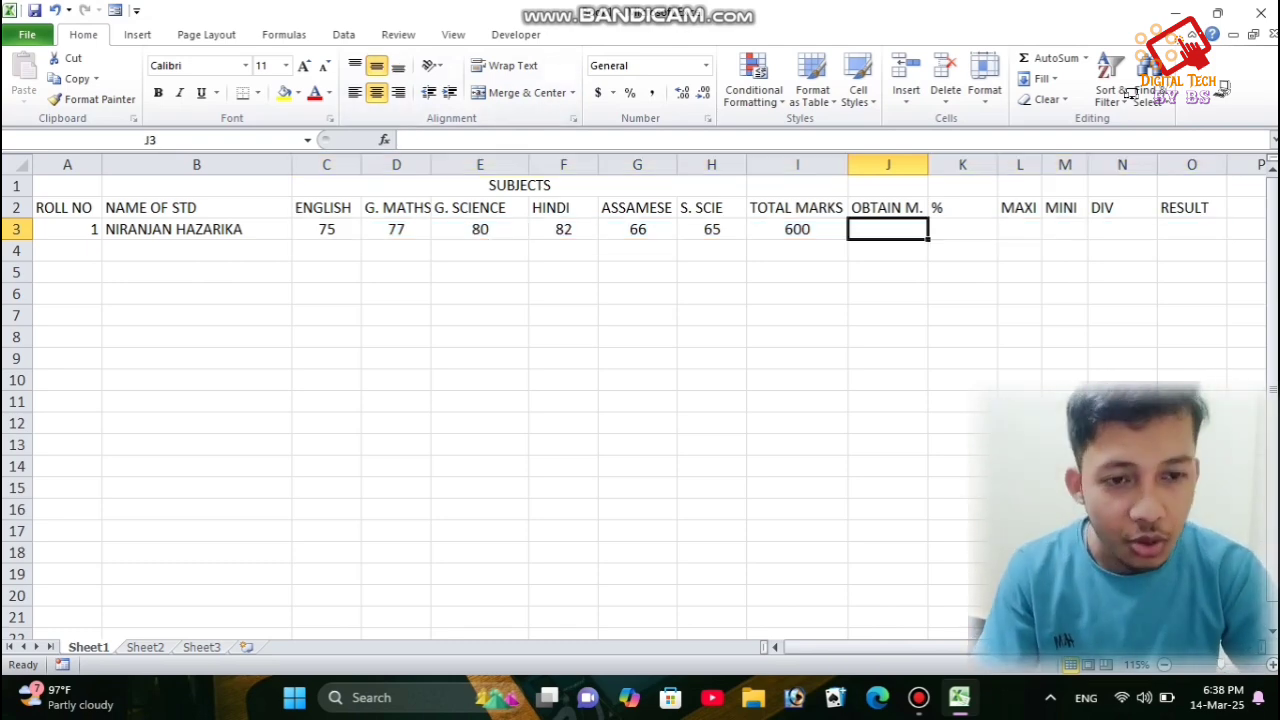
{"action": "type", "text": "=SUM"}
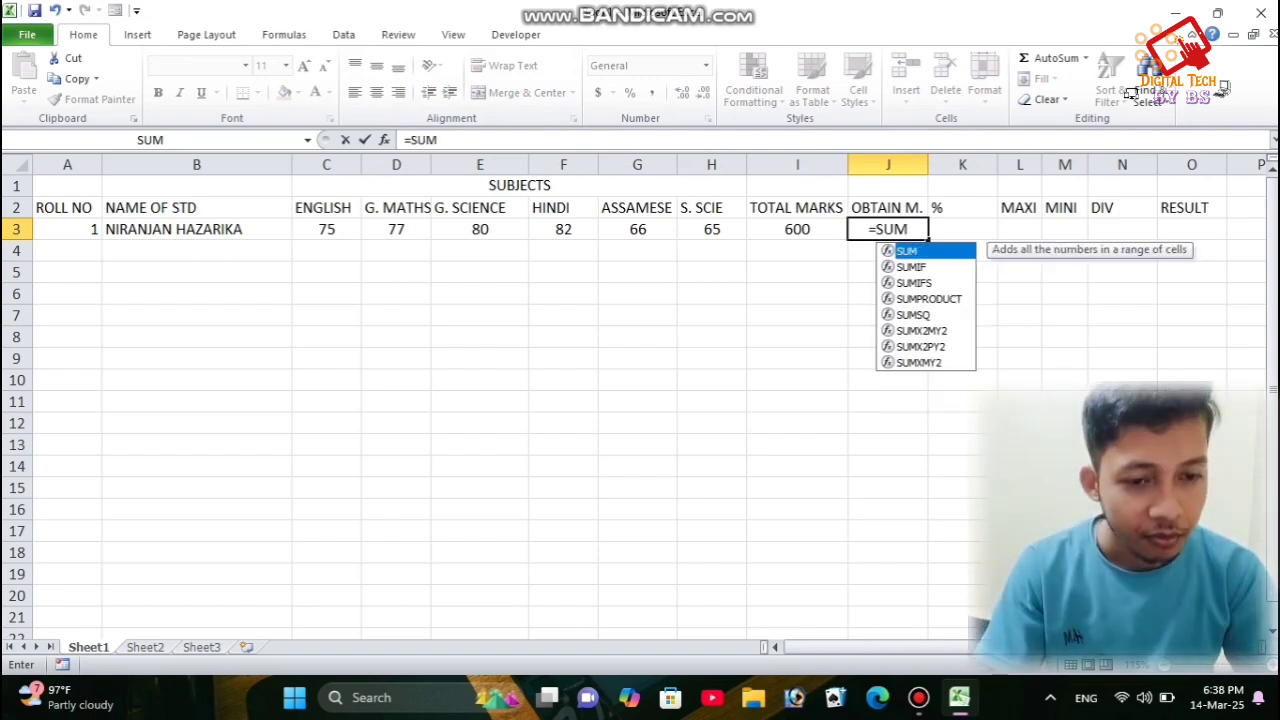
{"action": "type", "text": "("}
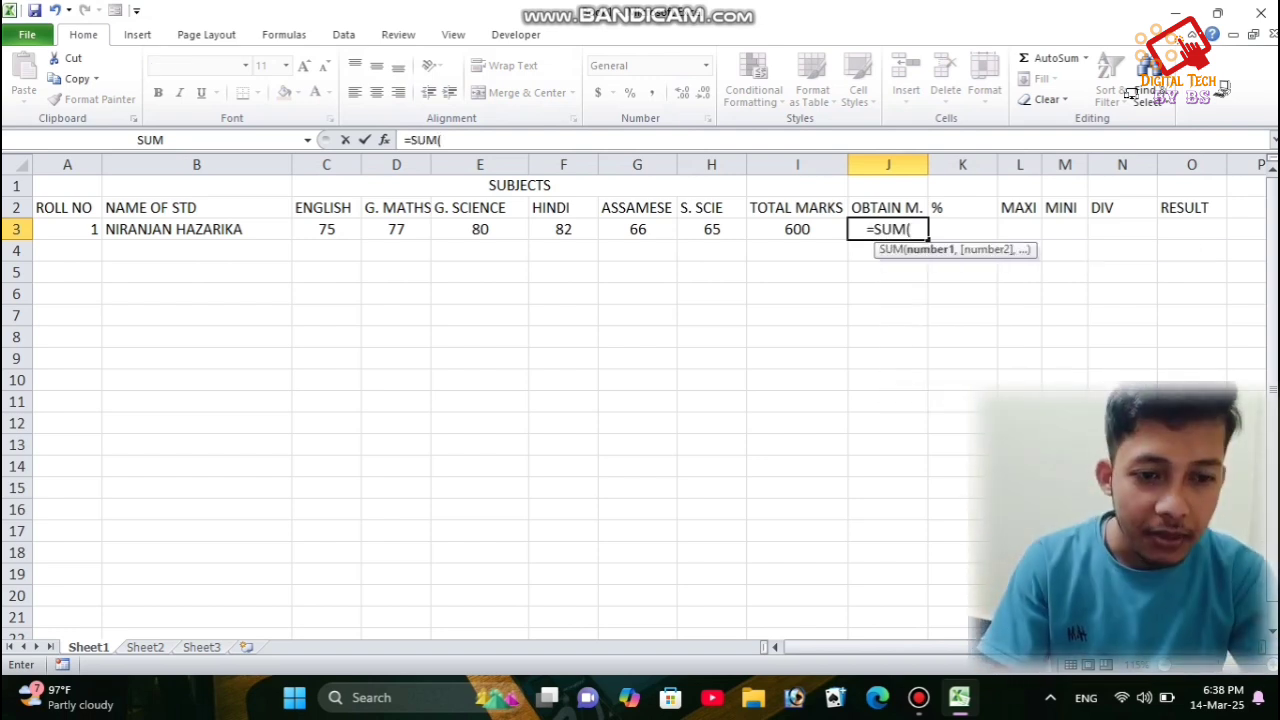
{"action": "left_click_drag", "start_coordinate": [326, 229], "coordinate": [711, 229]}
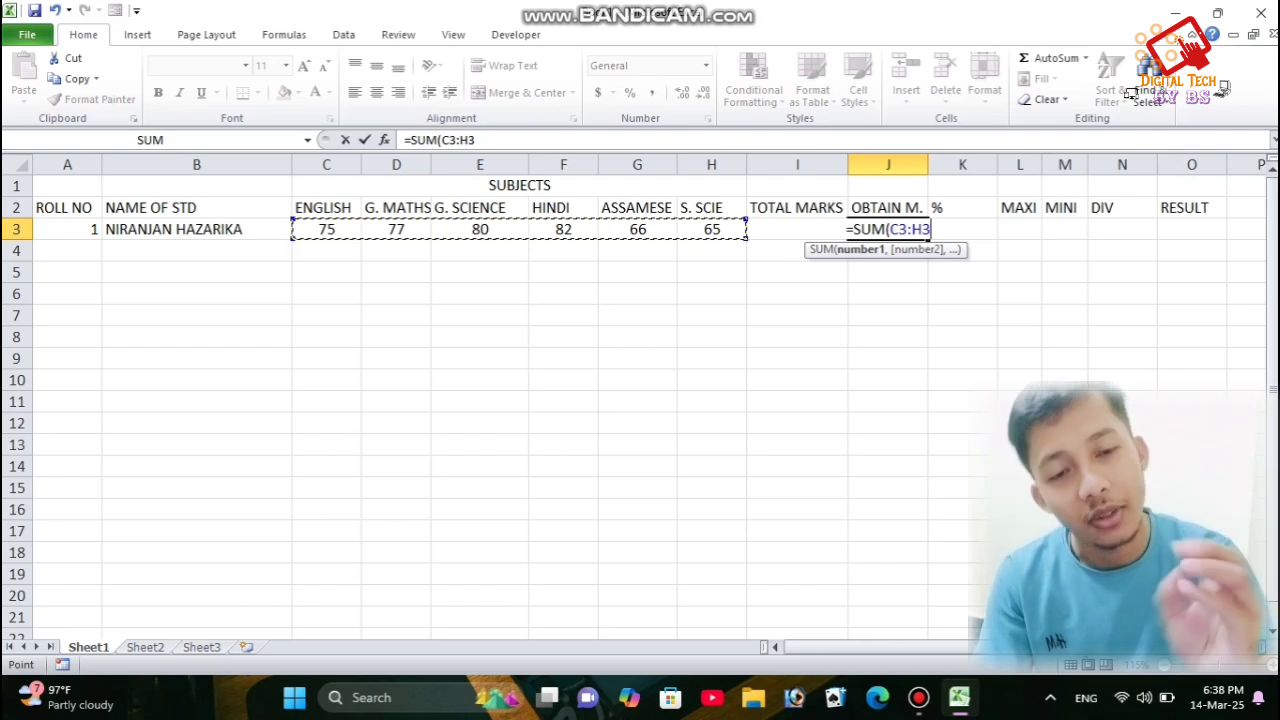
{"action": "type", "text": ")"}
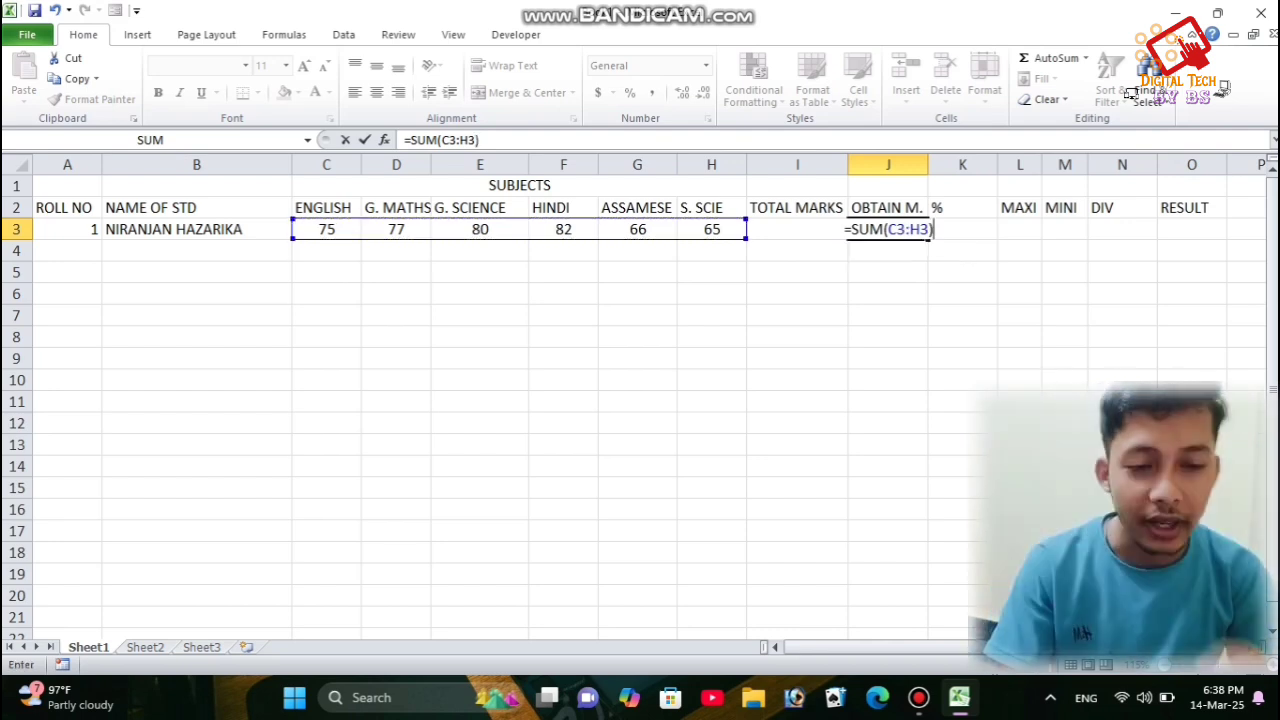
{"action": "key", "text": "Return"}
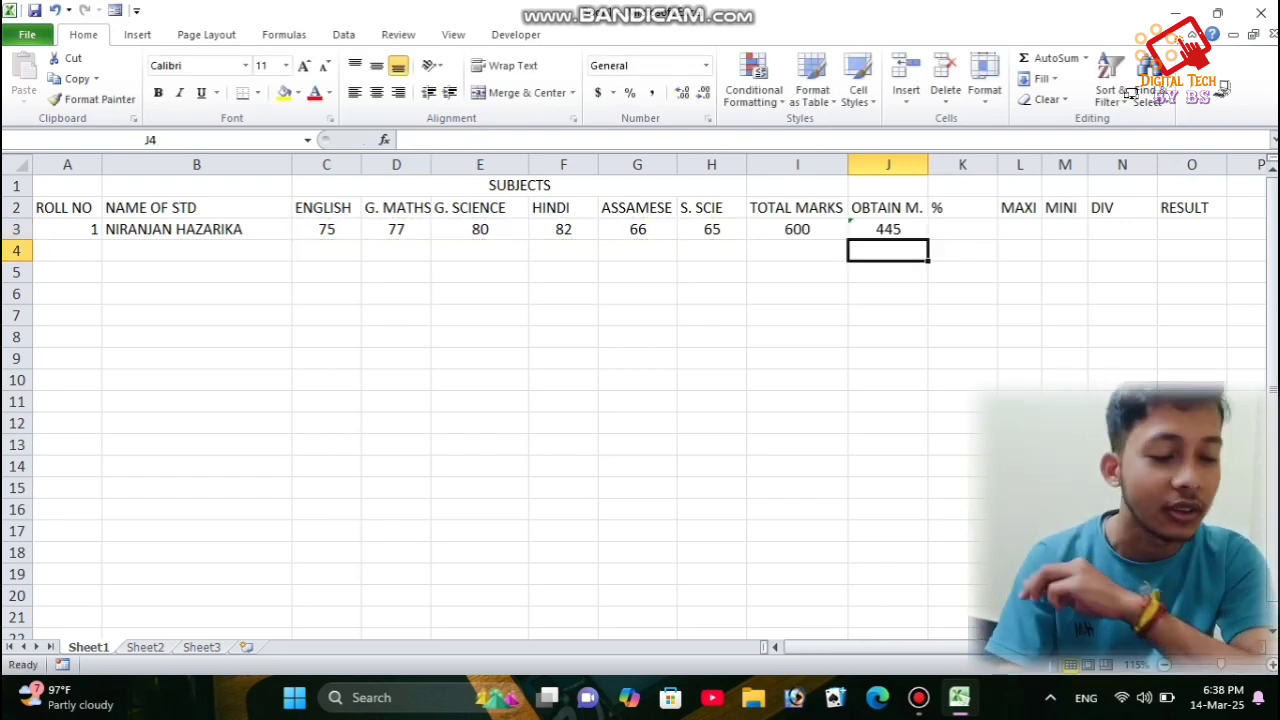
{"action": "right_click", "coordinate": [695, 231]}
{"action": "left_click", "coordinate": [962, 229]}
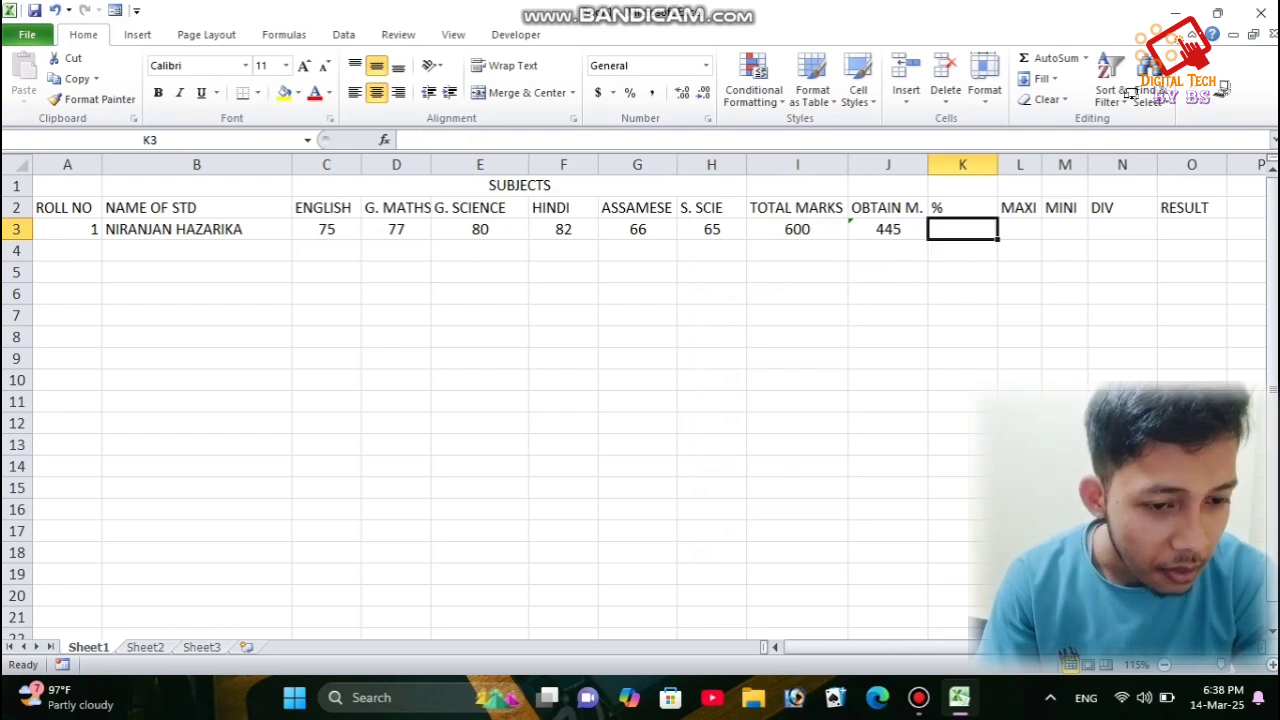
Centre the % heading in K2.
{"action": "left_click", "coordinate": [962, 208]}
{"action": "left_click", "coordinate": [376, 92]}
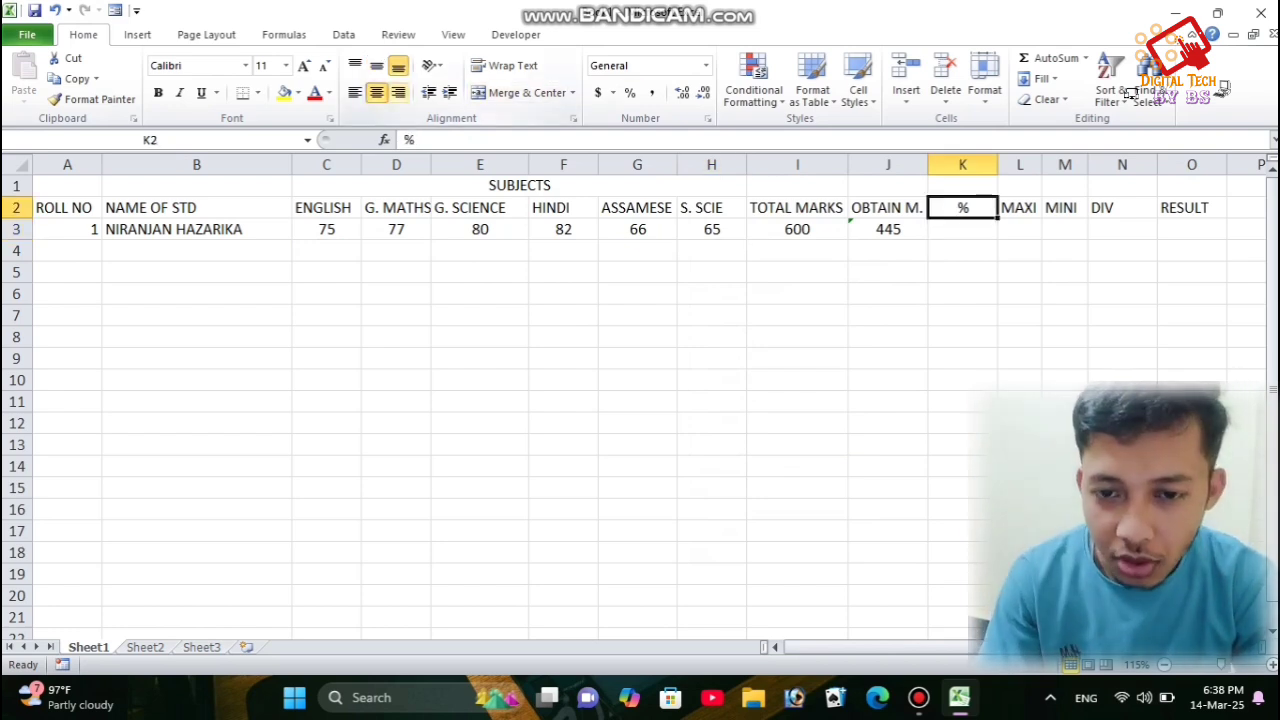
{"action": "key", "text": "Return"}
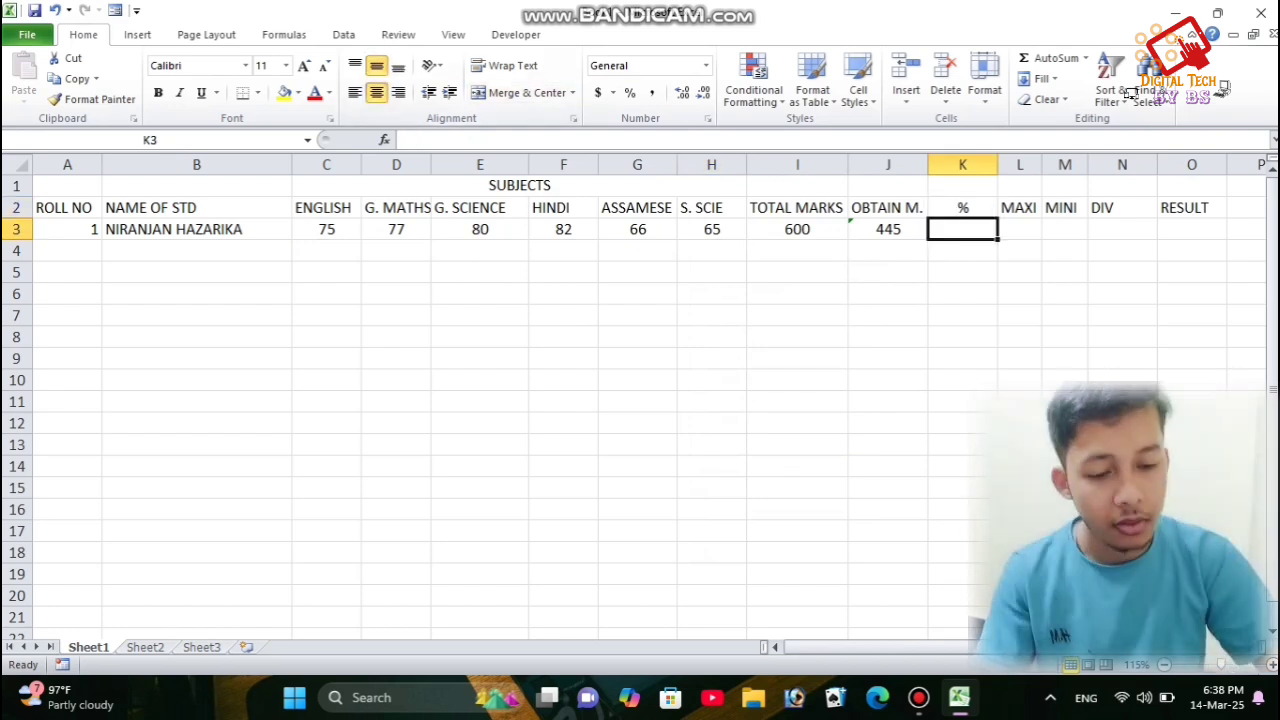
Enter =AVERAGE(C3:H3) in K3 to show the percentage 74.1667.
{"action": "type", "text": "=AVERAGE("}
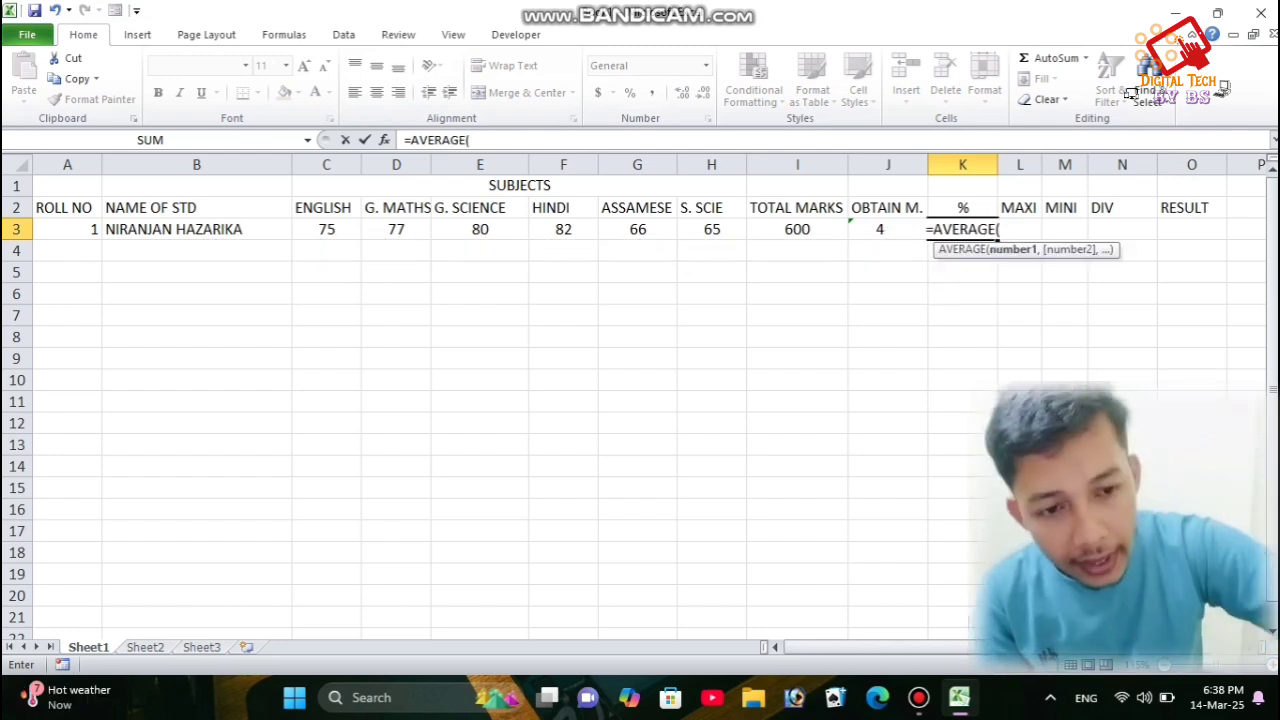
{"action": "left_click_drag", "start_coordinate": [326, 229], "coordinate": [711, 229]}
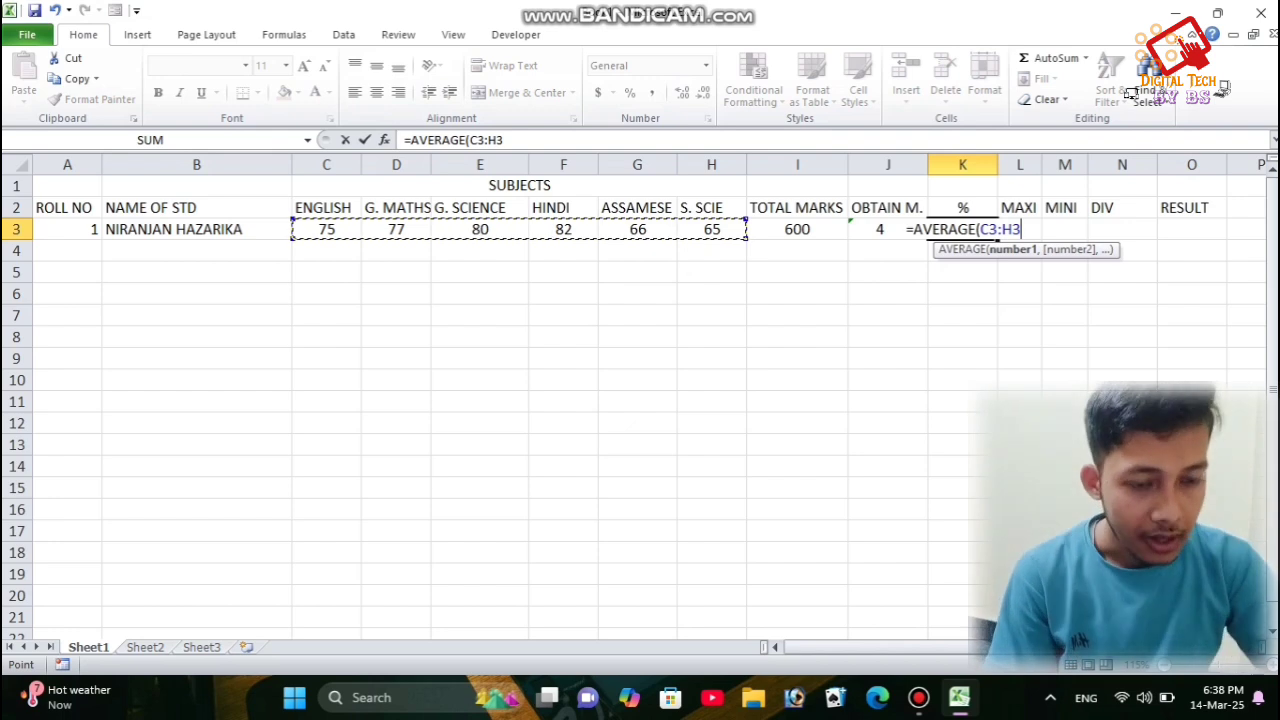
{"action": "type", "text": ")"}
{"action": "key", "text": "Return"}
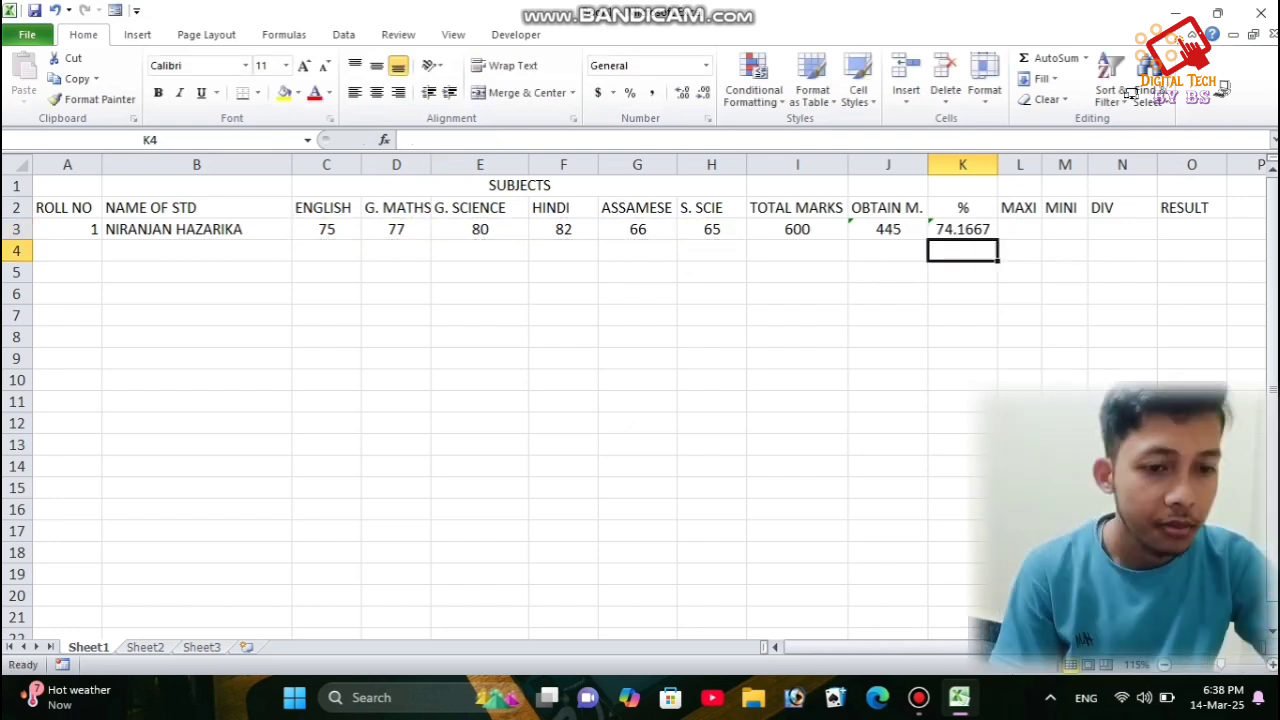
{"action": "left_click_drag", "start_coordinate": [888, 229], "coordinate": [962, 229]}
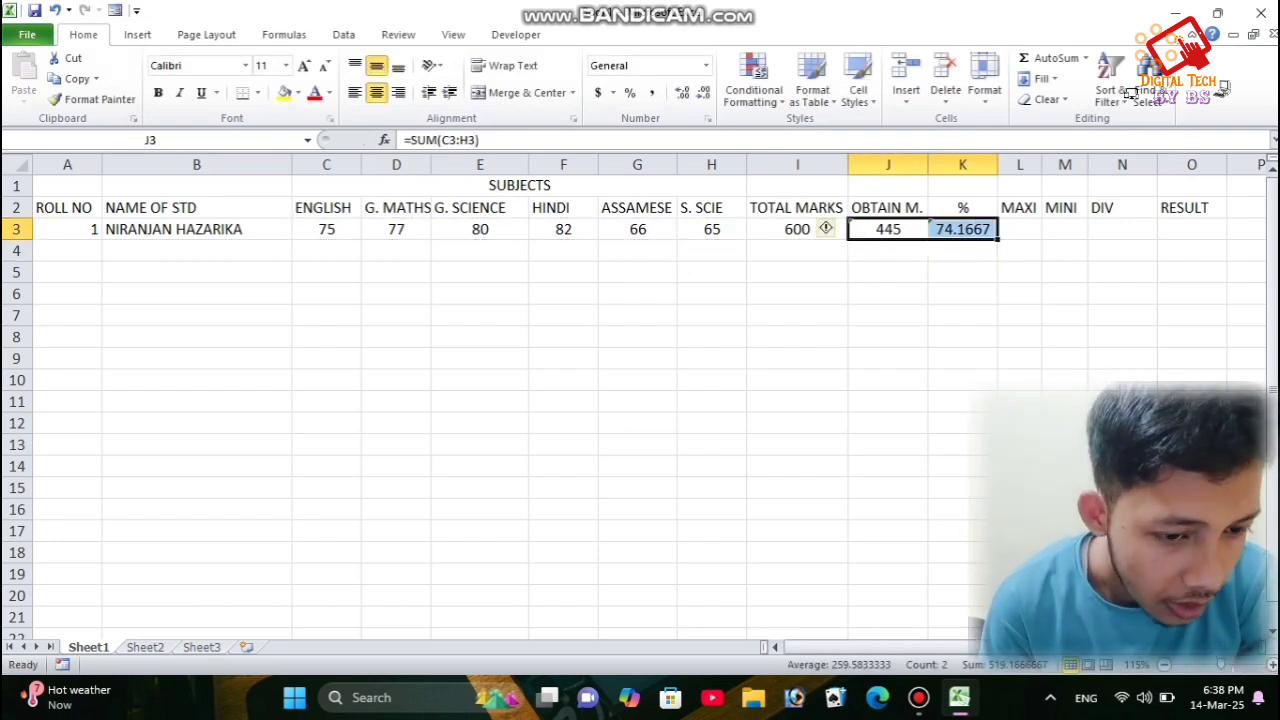
Clear J3:K3 and re-enter =SUM(C3:H3) in J3, giving 445.
{"action": "key", "text": "Delete"}
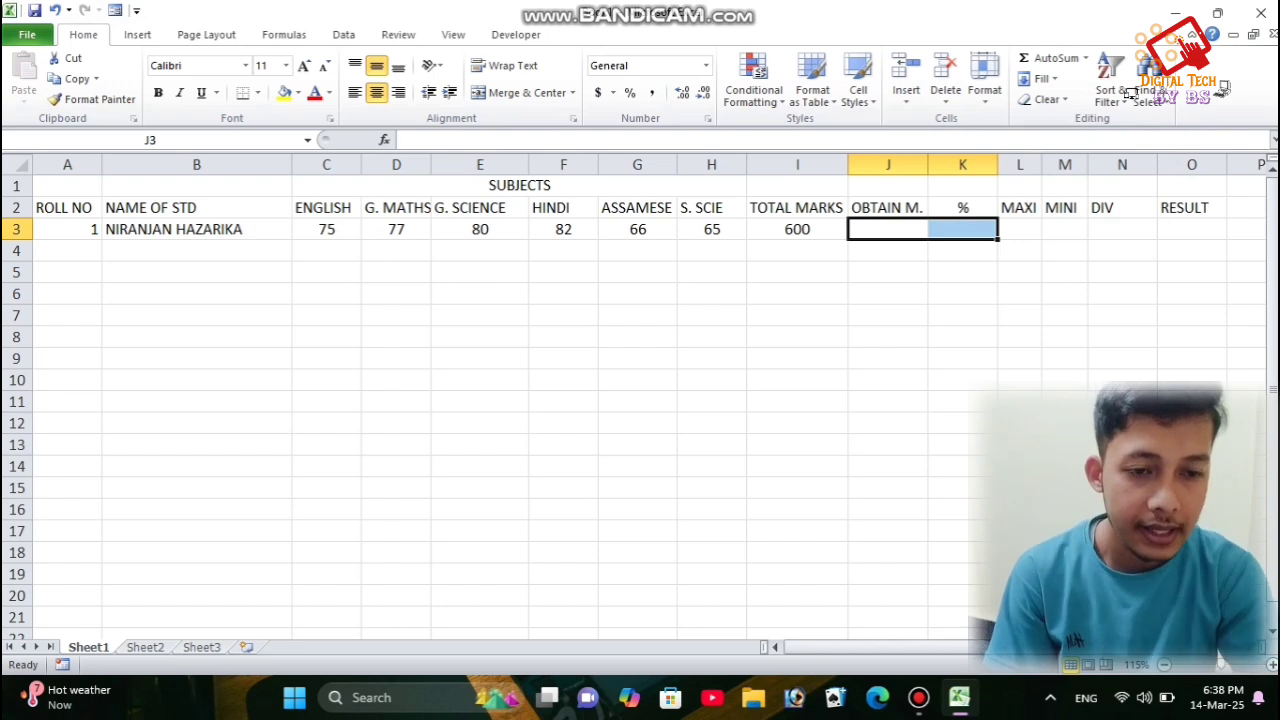
{"action": "left_click", "coordinate": [888, 229]}
{"action": "type", "text": "=SUM("}
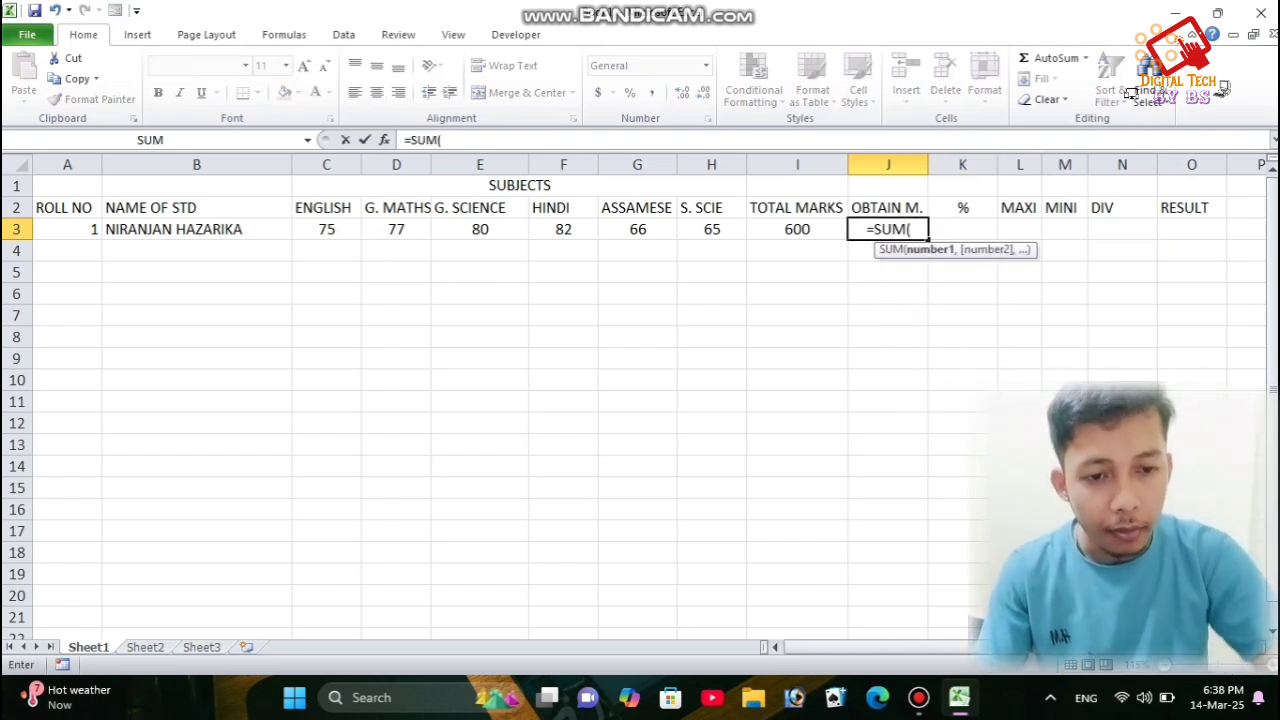
{"action": "left_click_drag", "start_coordinate": [326, 229], "coordinate": [735, 230]}
{"action": "type", "text": ")"}
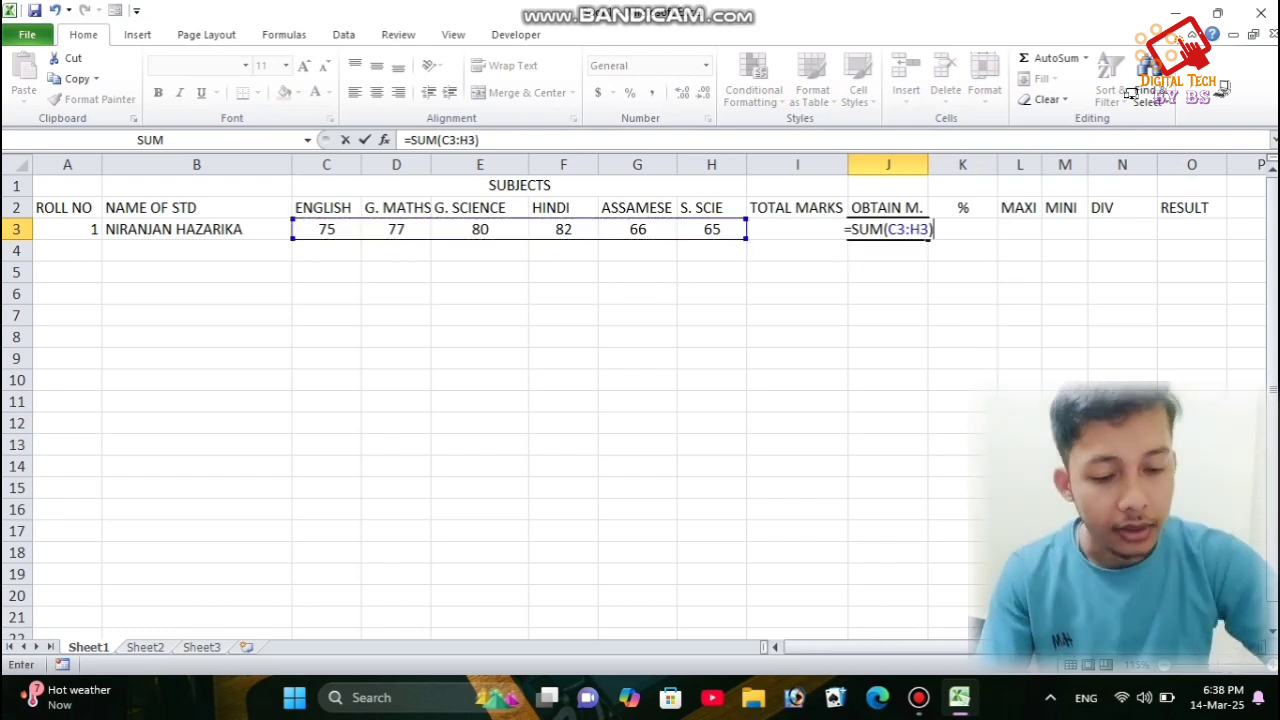
{"action": "key", "text": "Return"}
Re-enter =AVERAGE(C3:H3) in K3, giving 74.1667.
{"action": "left_click", "coordinate": [963, 229]}
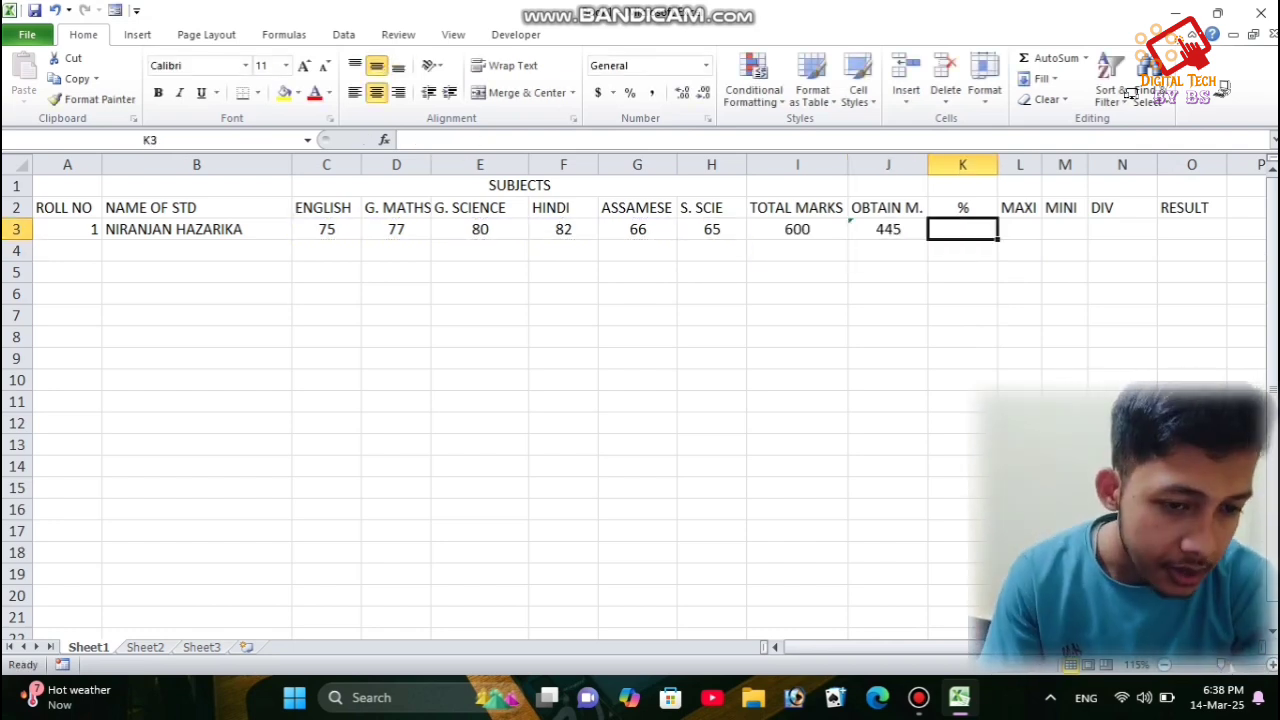
{"action": "type", "text": "=AVERAGE("}
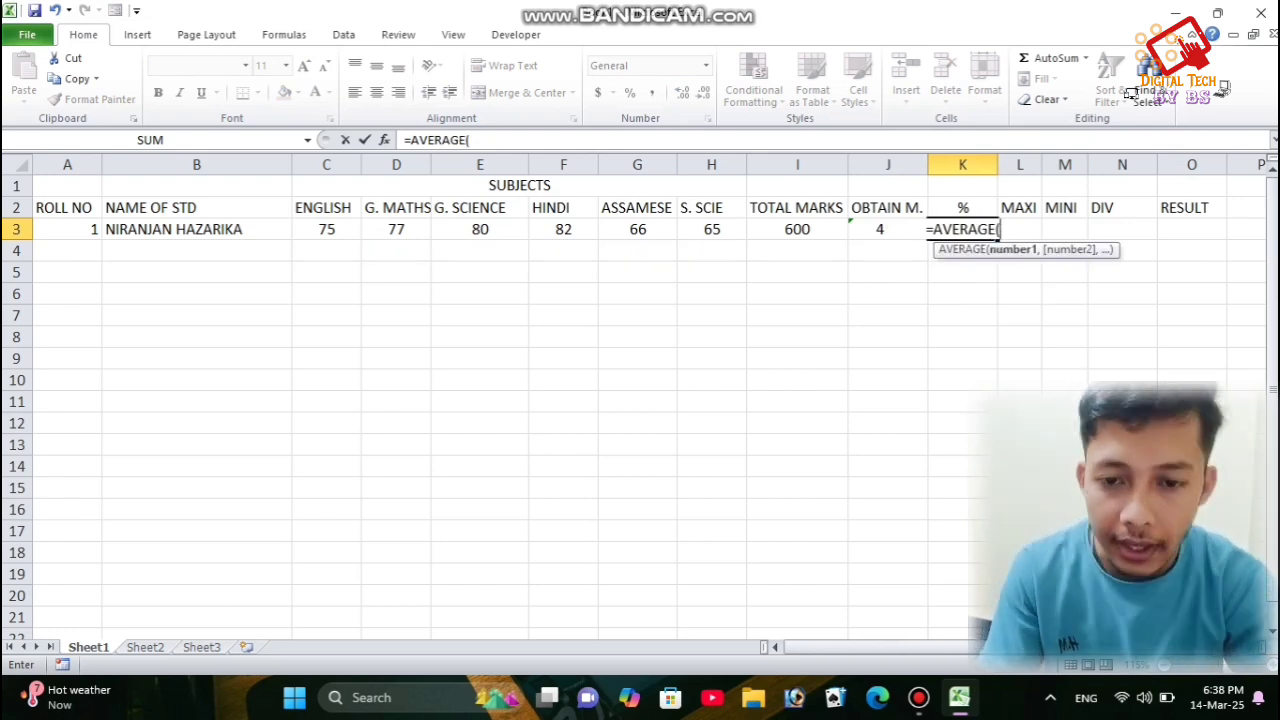
{"action": "left_click_drag", "start_coordinate": [322, 229], "coordinate": [711, 229]}
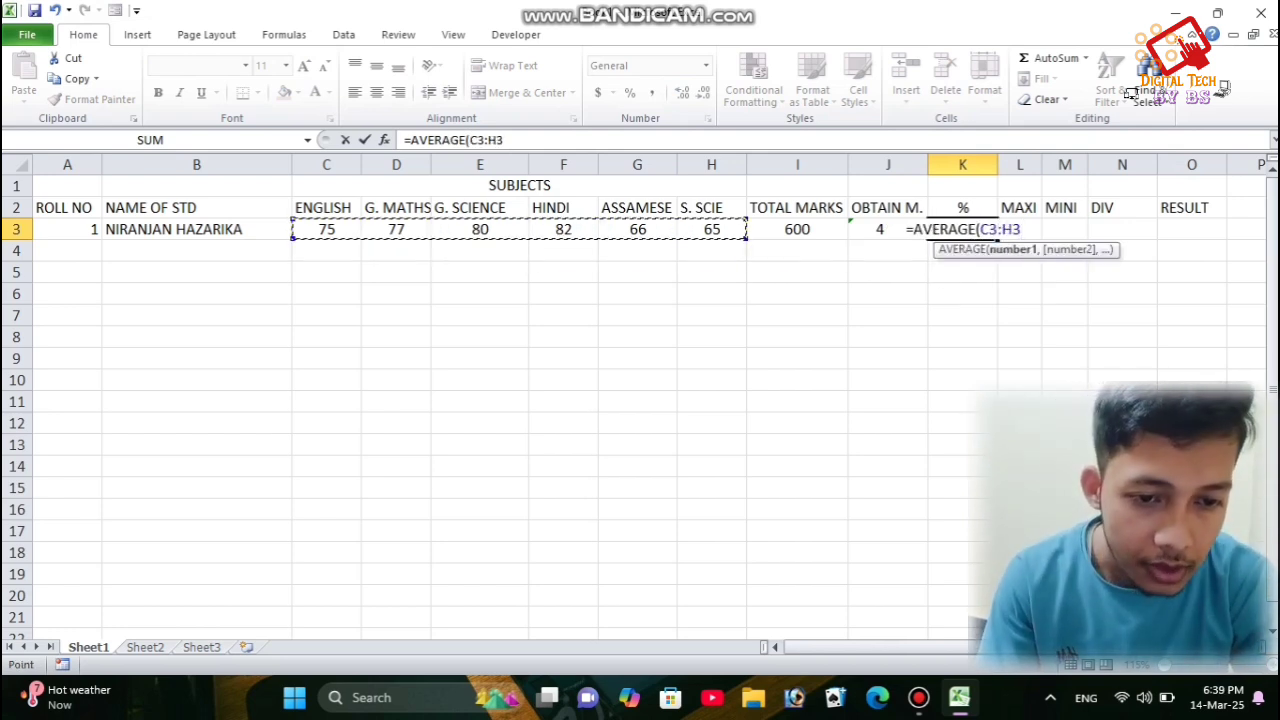
{"action": "type", "text": ")"}
{"action": "key", "text": "Return"}
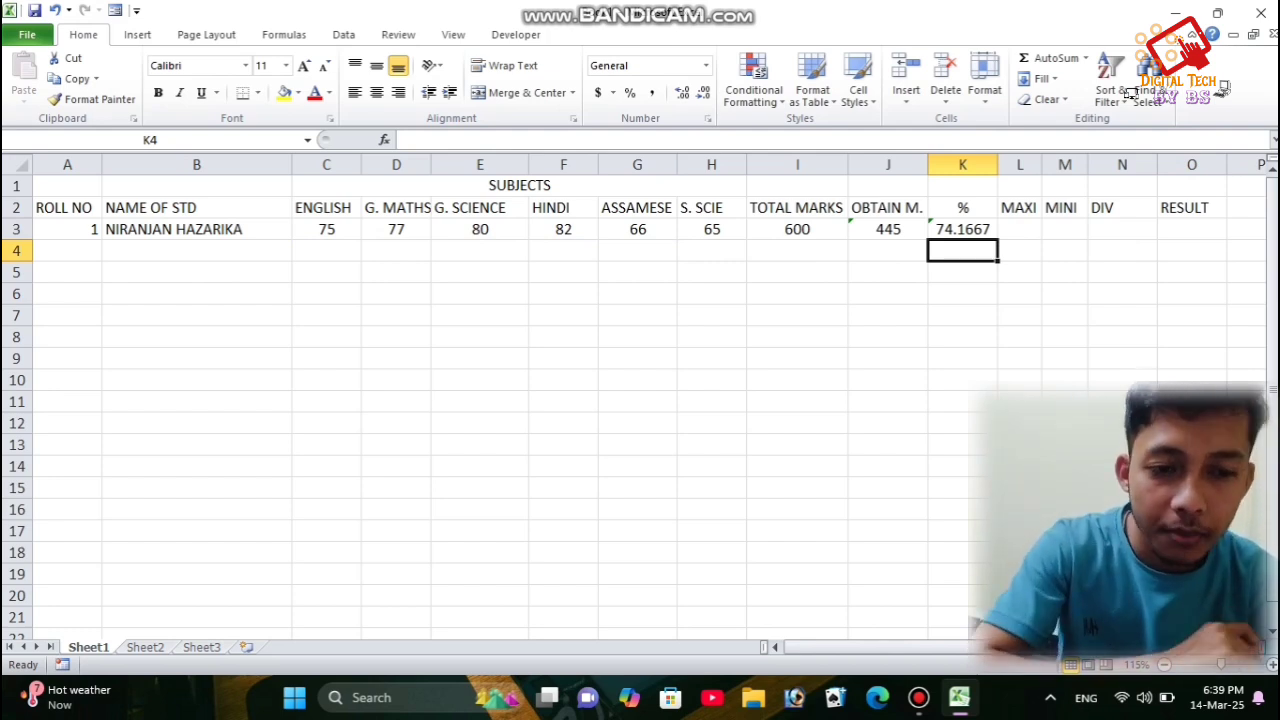
Enter =MAX(C3:H3) in L3 to show the highest subject mark.
{"action": "left_click", "coordinate": [1020, 229]}
{"action": "type", "text": "=M"}
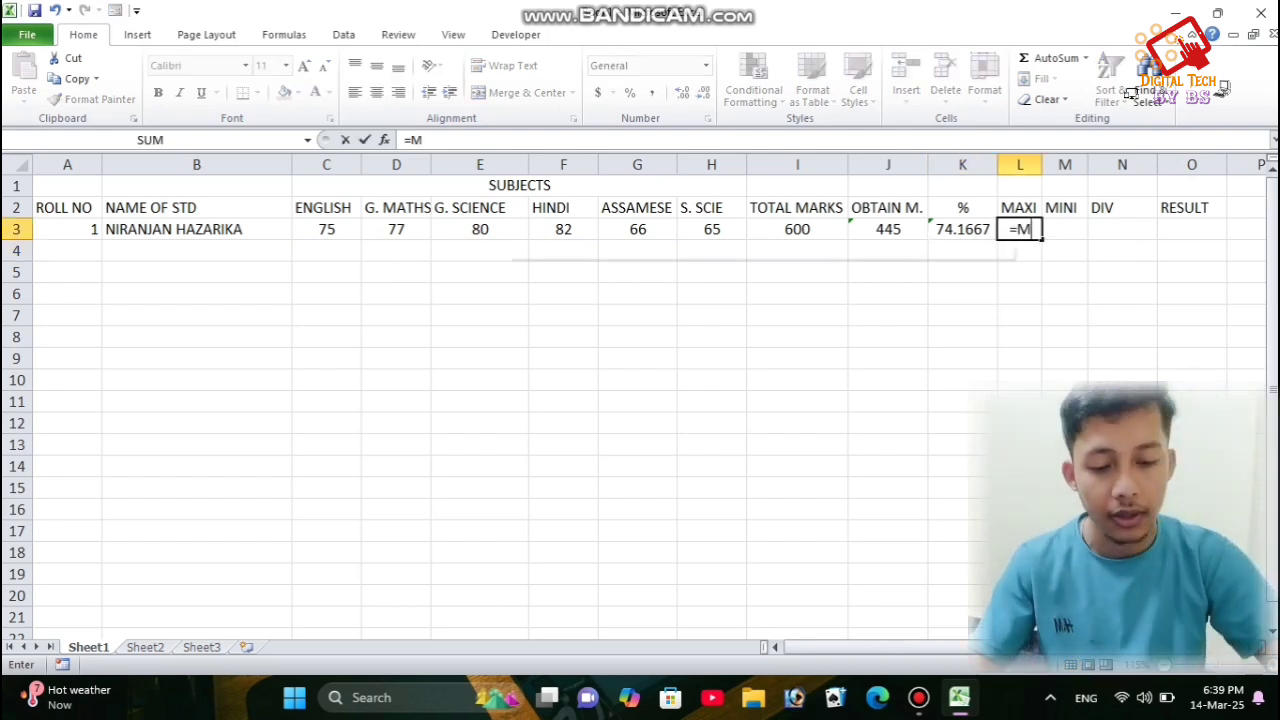
{"action": "type", "text": "AX("}
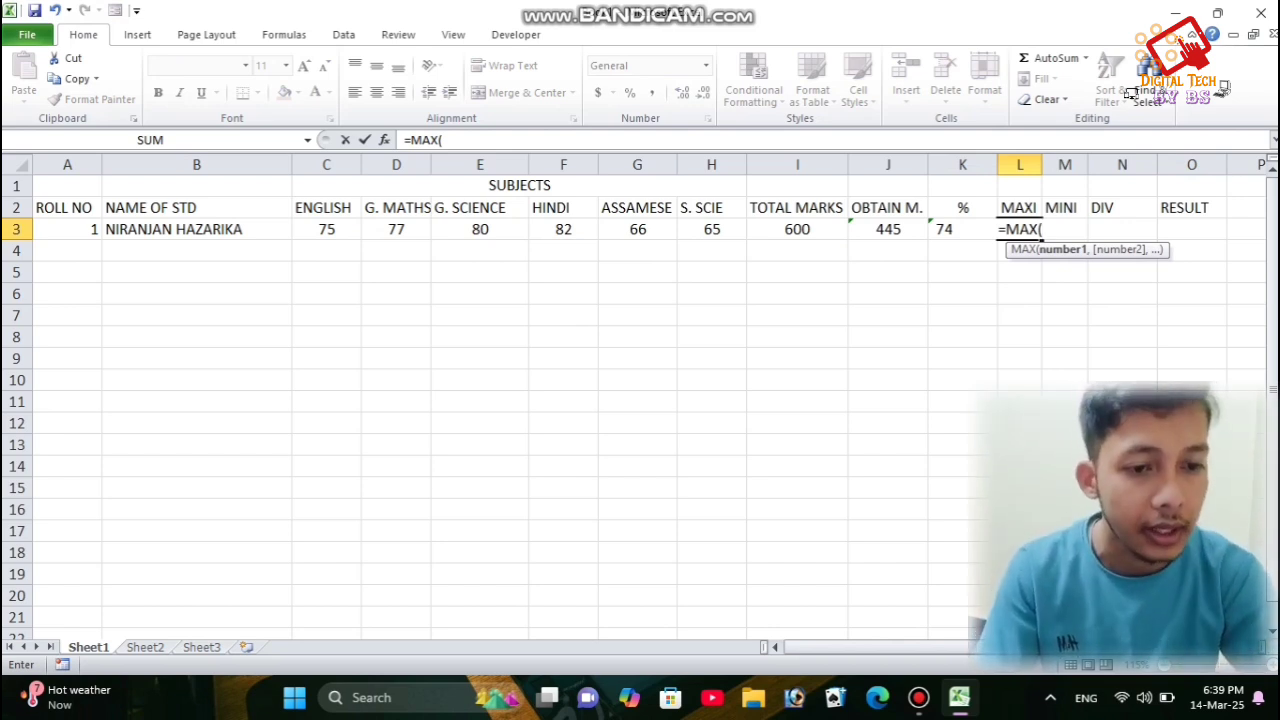
{"action": "left_click_drag", "start_coordinate": [326, 229], "coordinate": [711, 229]}
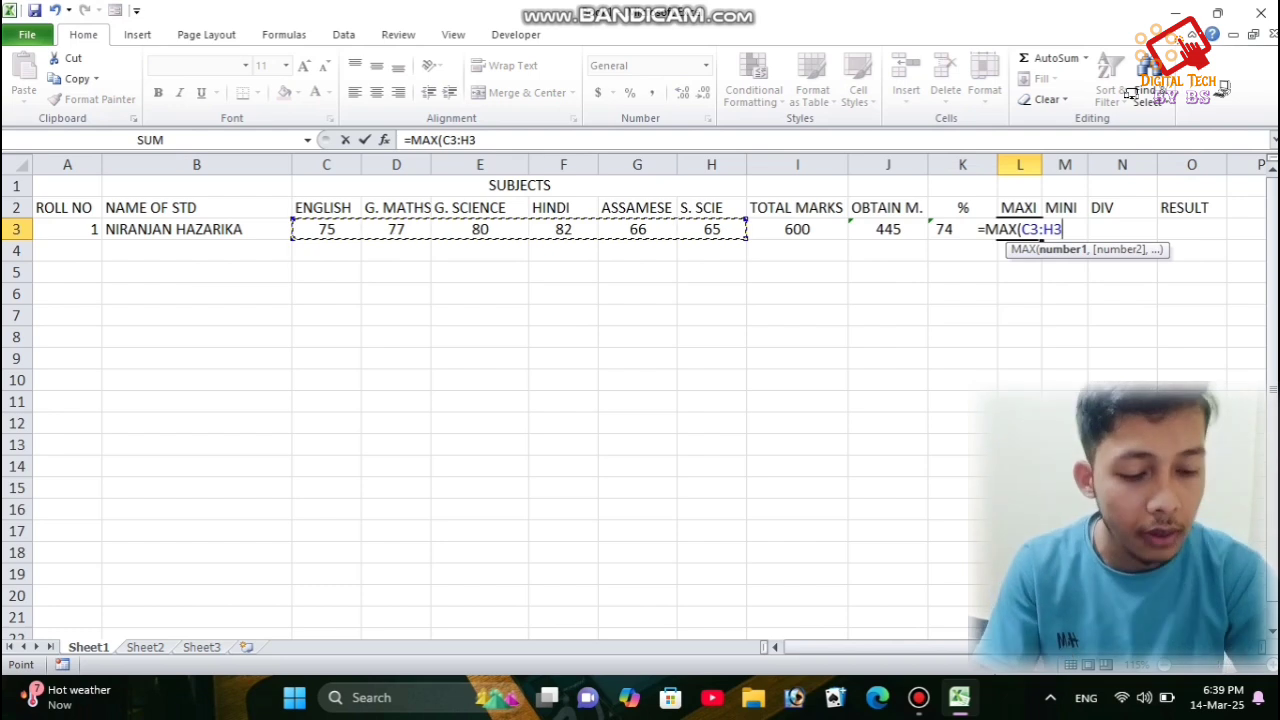
{"action": "type", "text": ")"}
{"action": "key", "text": "Return"}
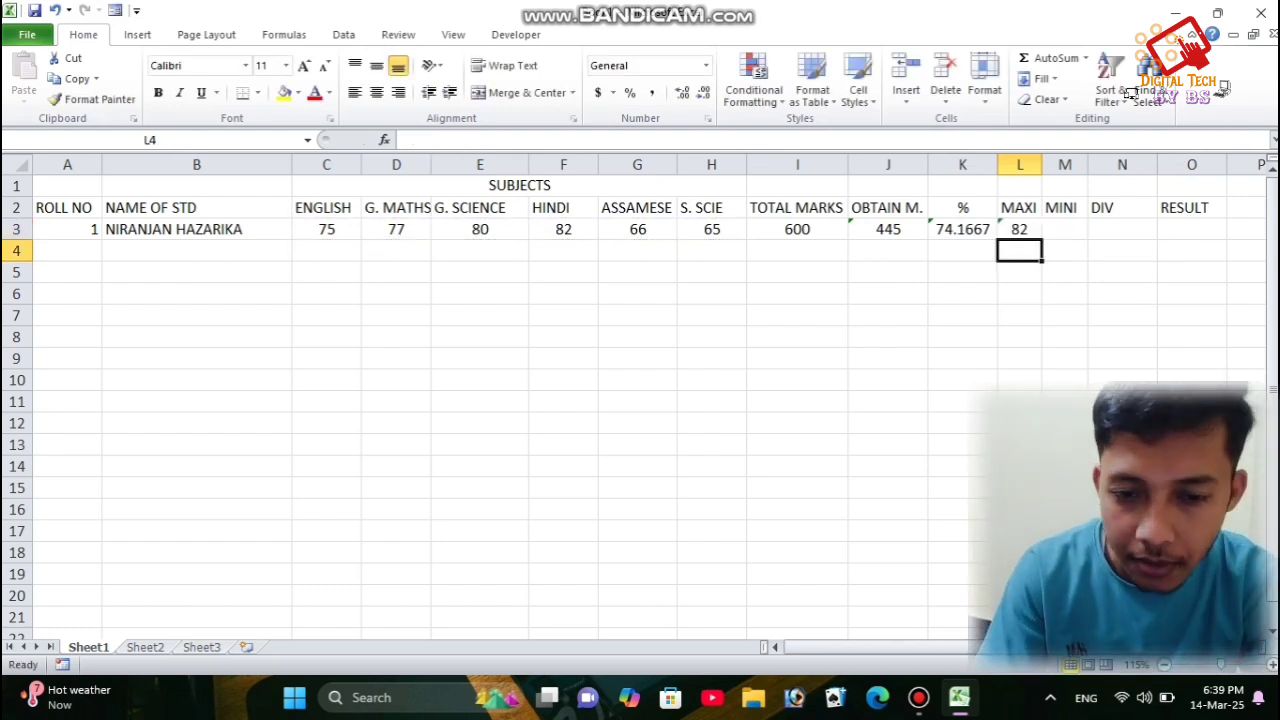
Change the English mark in C3 to 88, updating the maximum to 88.
{"action": "left_click", "coordinate": [326, 229]}
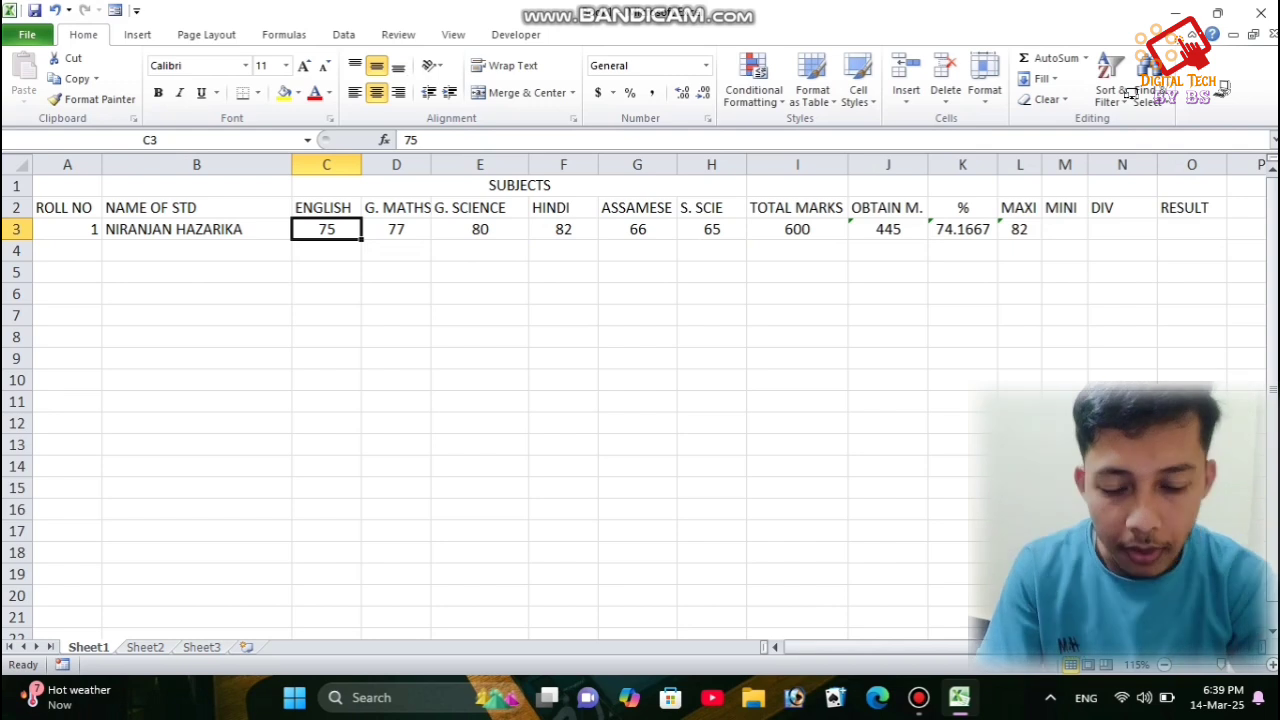
{"action": "type", "text": "88"}
{"action": "key", "text": "Return"}
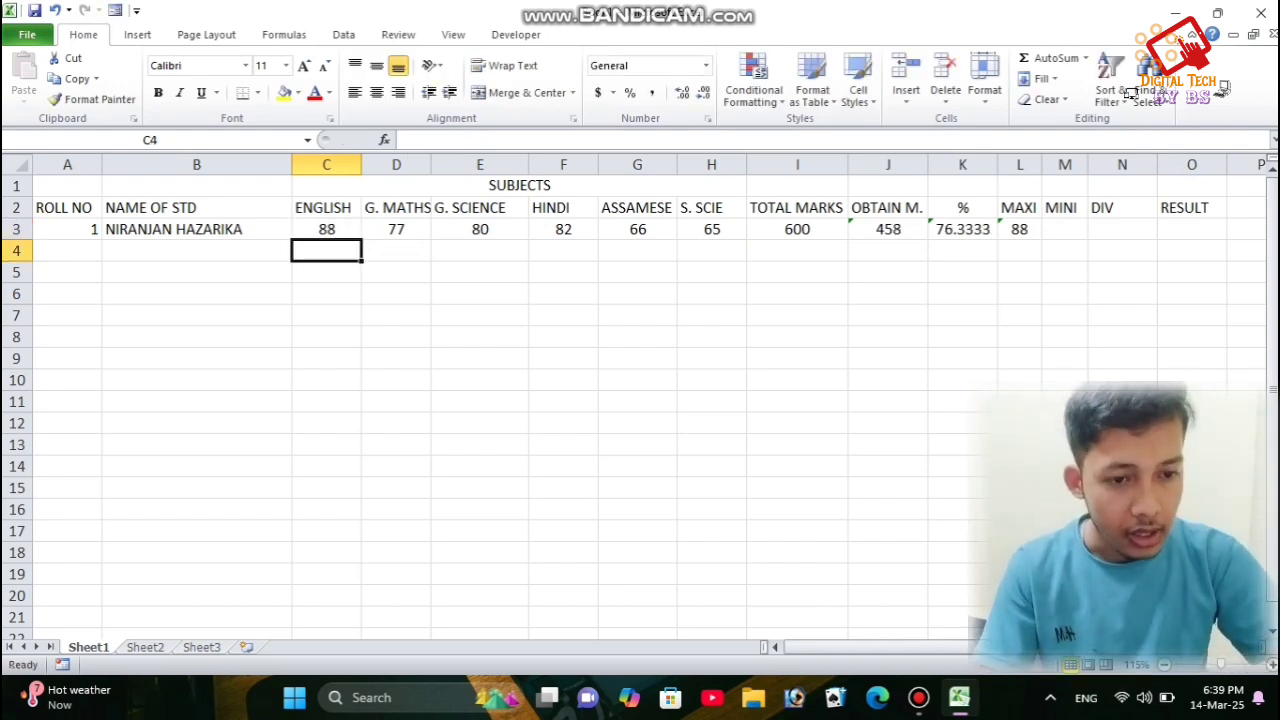
Enter =MIN(C3:H3) in M3 to show the lowest subject mark.
{"action": "left_click", "coordinate": [1065, 229]}
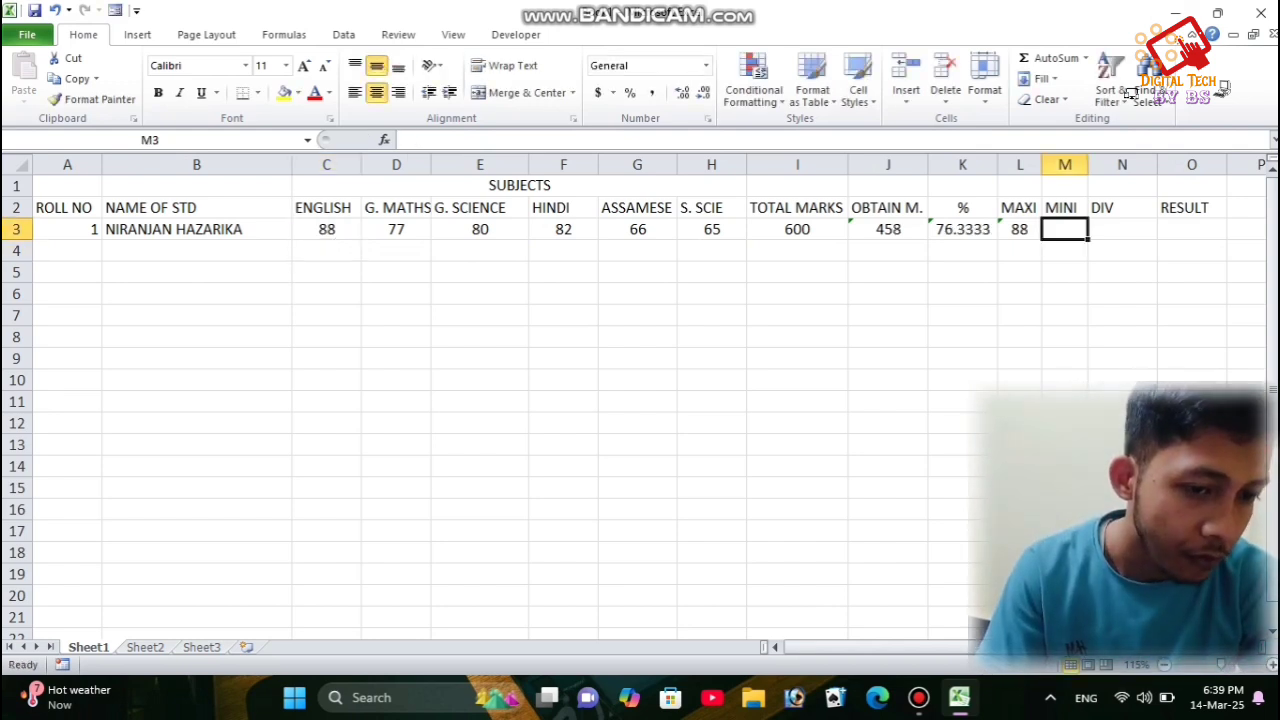
{"action": "type", "text": "=MIN(C3"}
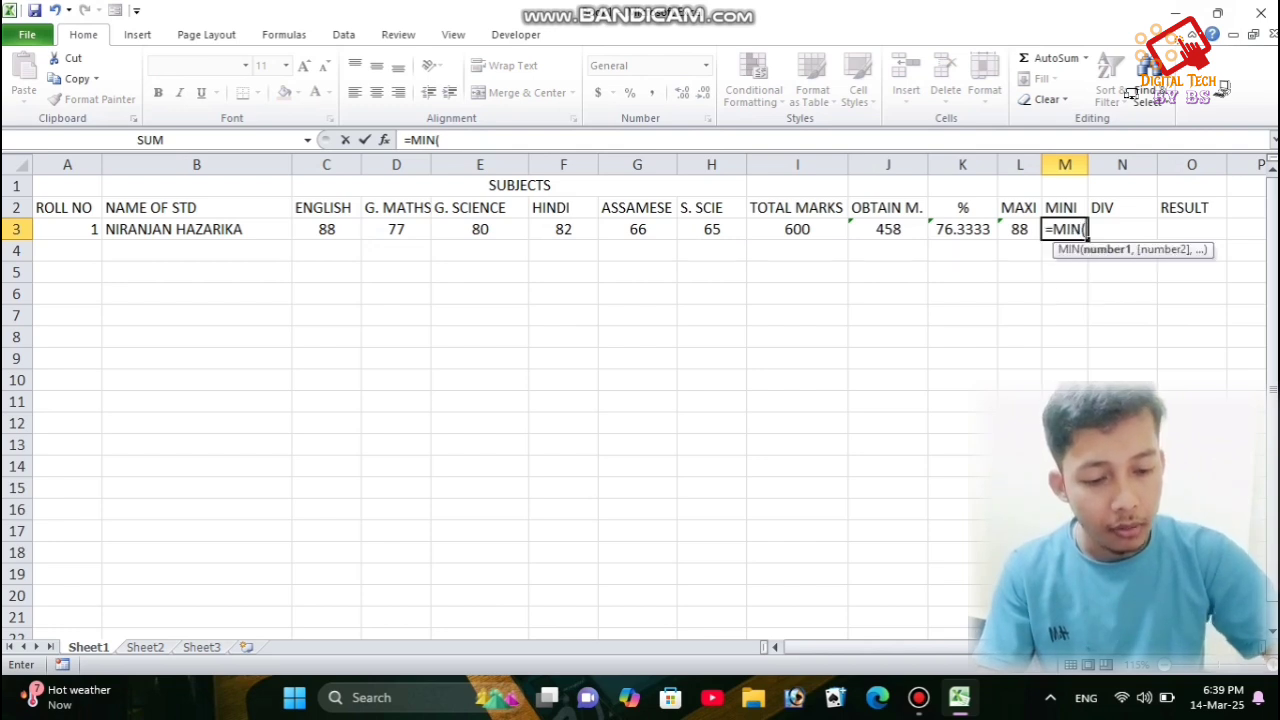
{"action": "key", "text": "shift+Right"}
{"action": "key", "text": "shift+Right"}
{"action": "key", "text": "shift+Right"}
{"action": "key", "text": "shift+Right"}
{"action": "key", "text": "shift+Right"}
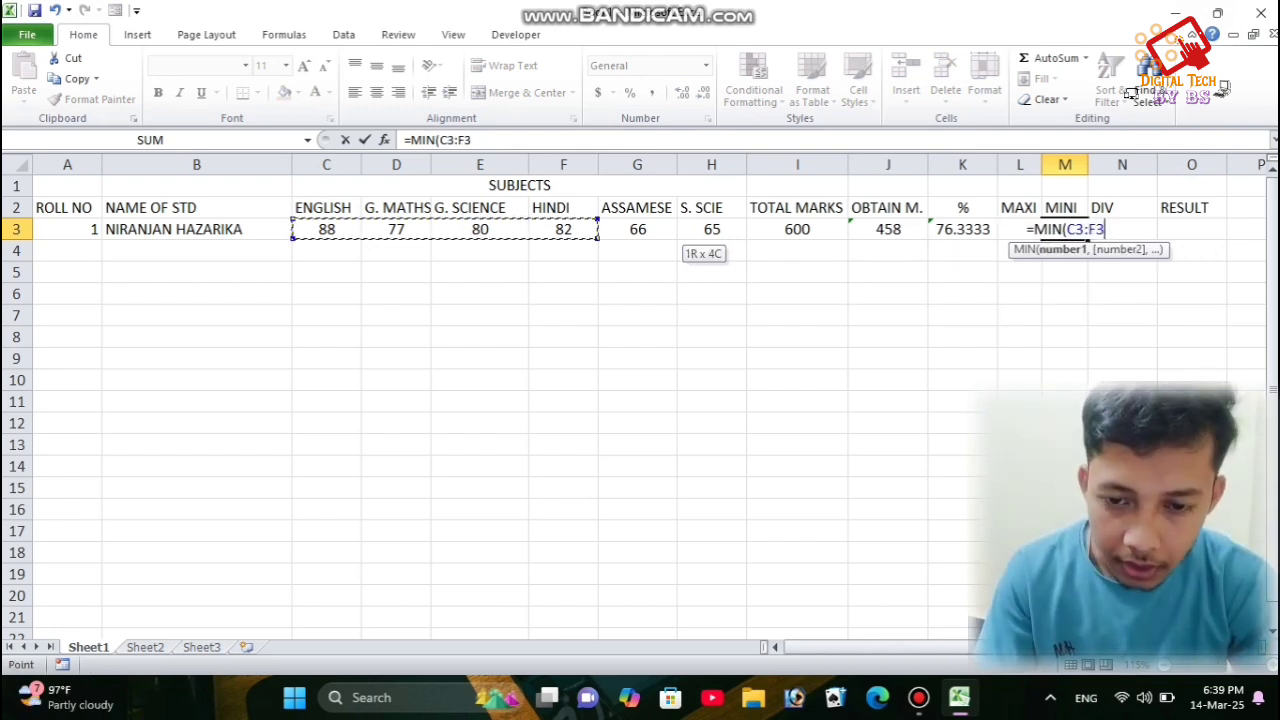
{"action": "type", "text": ")"}
{"action": "key", "text": "Return"}
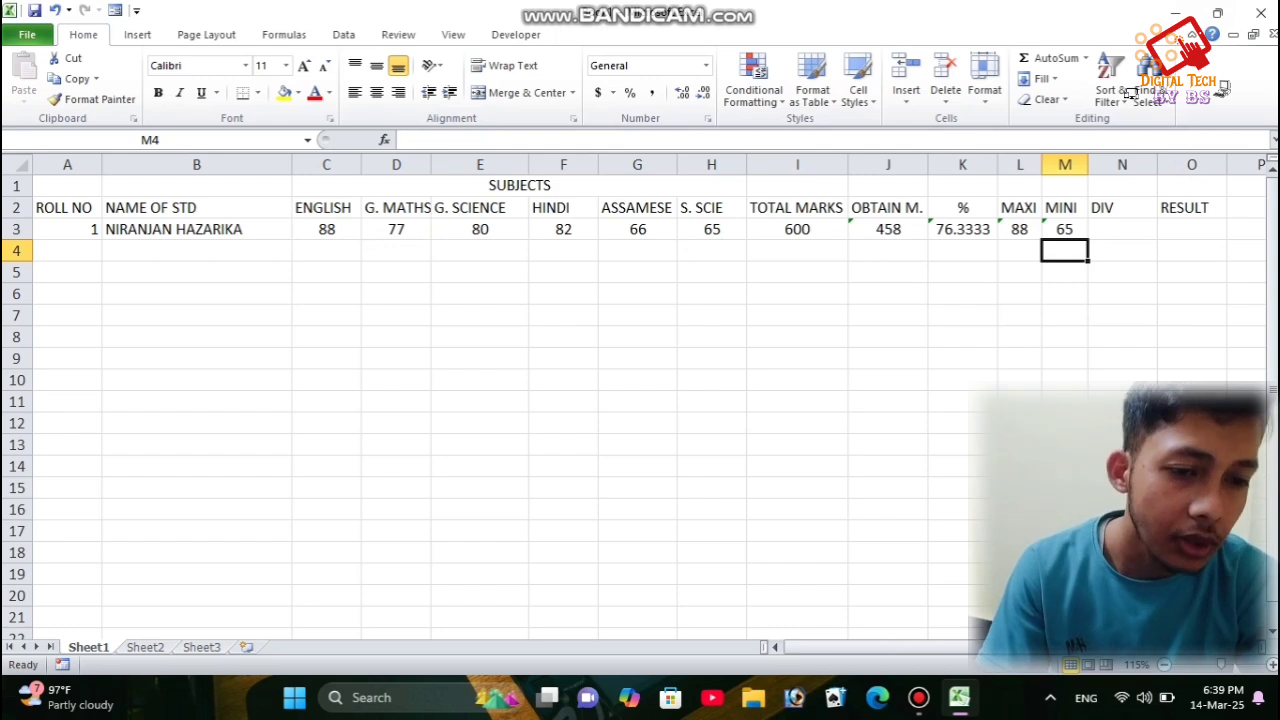
Change the Hindi mark in F3 to 45, making the minimum 45.
{"action": "key", "text": "Up"}
{"action": "key", "text": "Left"}
{"action": "key", "text": "Left"}
{"action": "key", "text": "Left"}
{"action": "key", "text": "Left"}
{"action": "key", "text": "Left"}
{"action": "key", "text": "Left"}
{"action": "key", "text": "Left"}
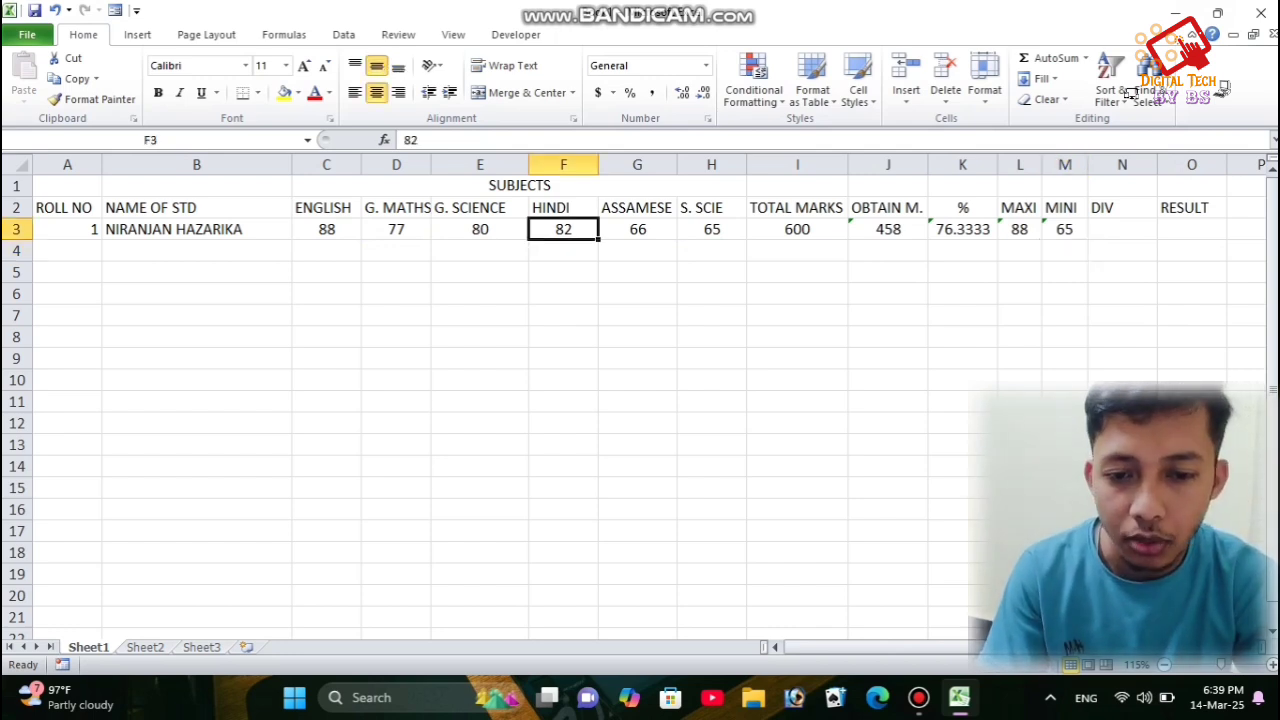
{"action": "type", "text": "45"}
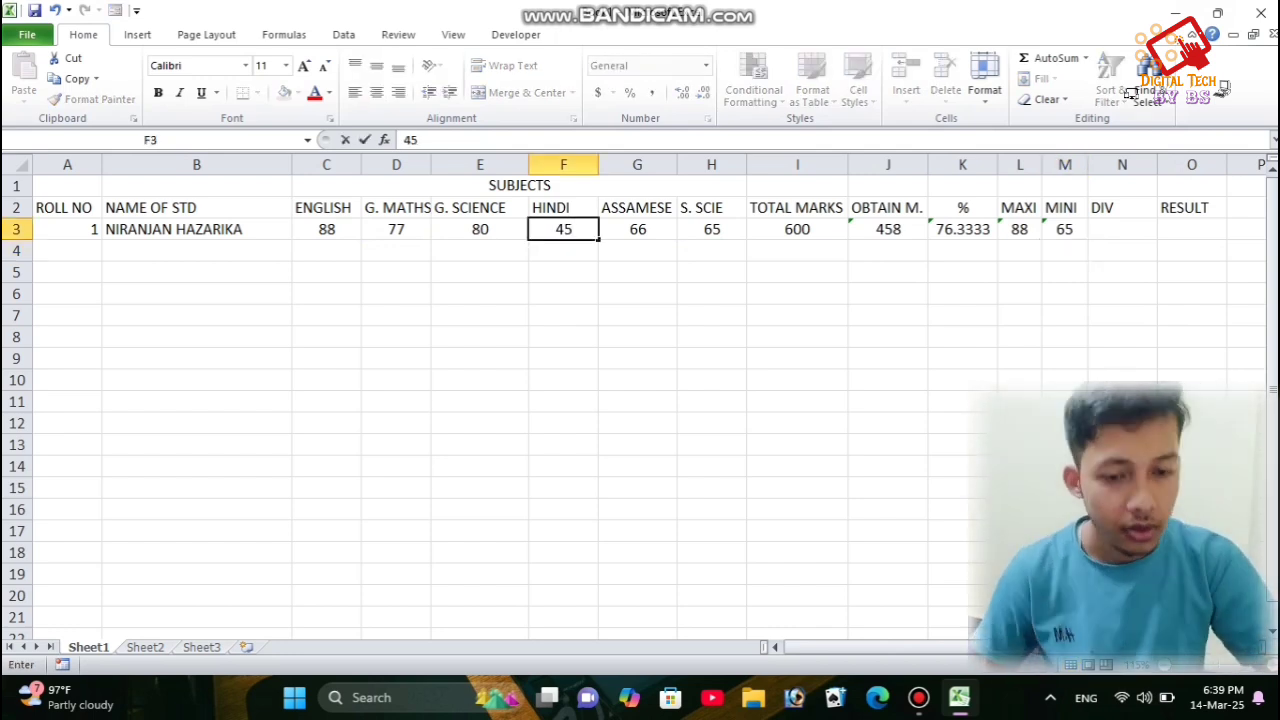
{"action": "key", "text": "Return"}
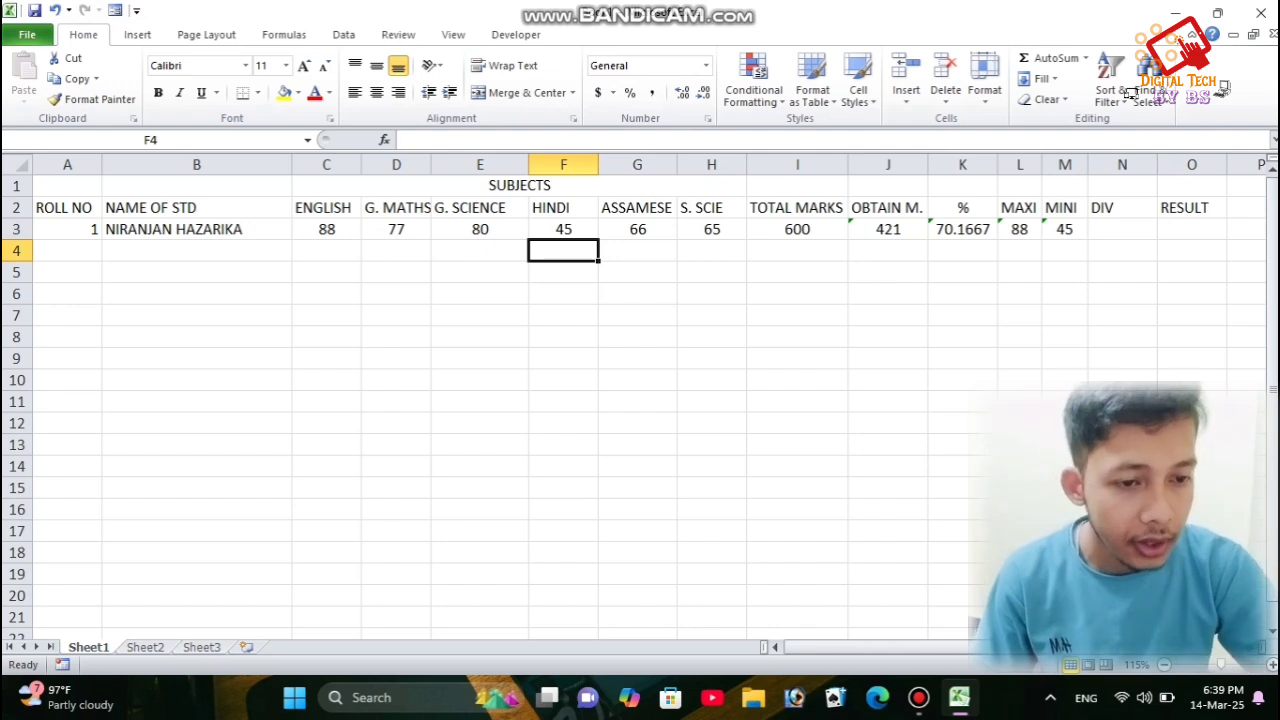
{"action": "key", "text": "Up"}
{"action": "key", "text": "Right"}
{"action": "key", "text": "Right"}
{"action": "key", "text": "Right"}
{"action": "key", "text": "Right"}
{"action": "key", "text": "Right"}
{"action": "key", "text": "Right"}
{"action": "key", "text": "Right"}
{"action": "key", "text": "Right"}
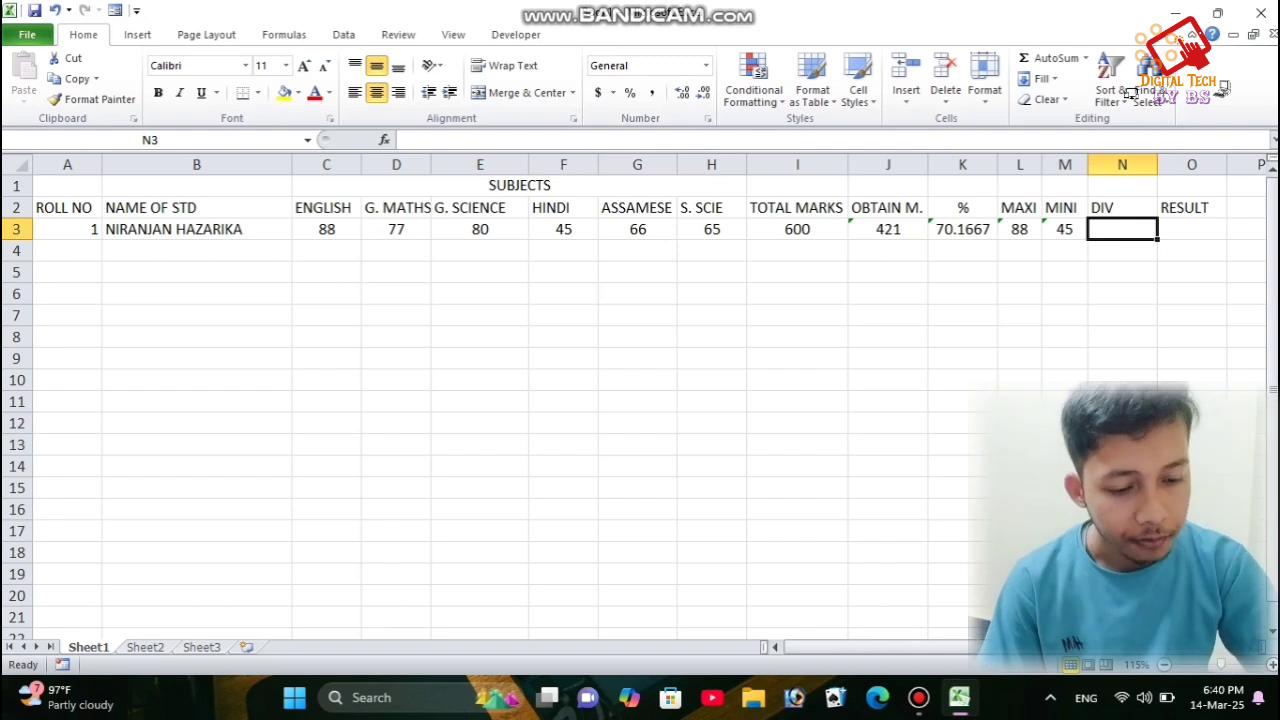
Start an IF formula in N3 testing K3 with >=, then remove the trailing equals sign.
{"action": "type", "text": "="}
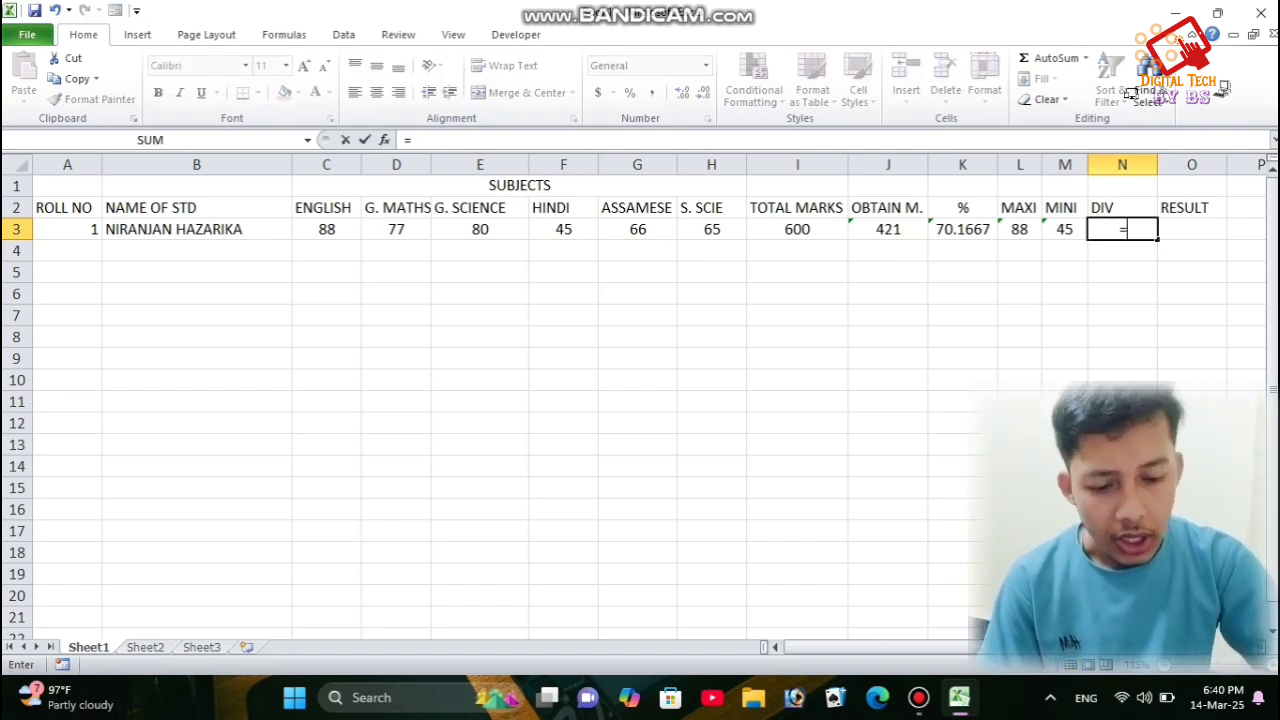
{"action": "type", "text": "IF"}
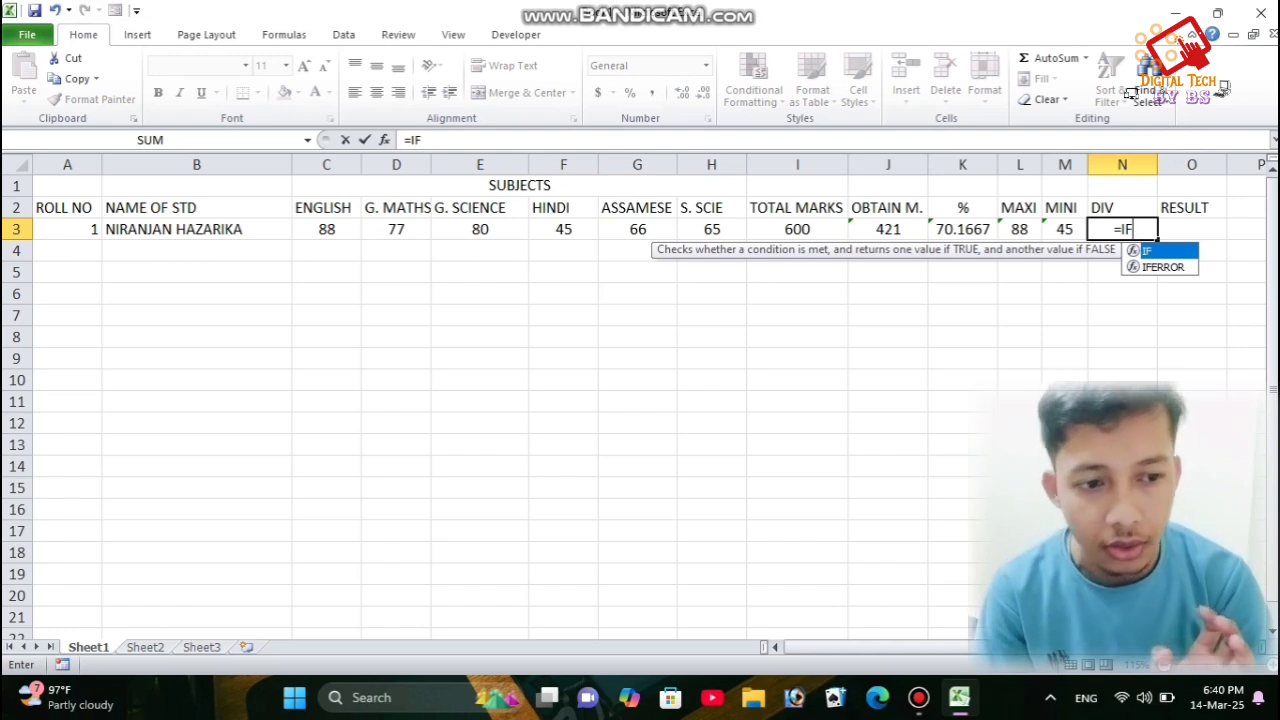
{"action": "type", "text": "("}
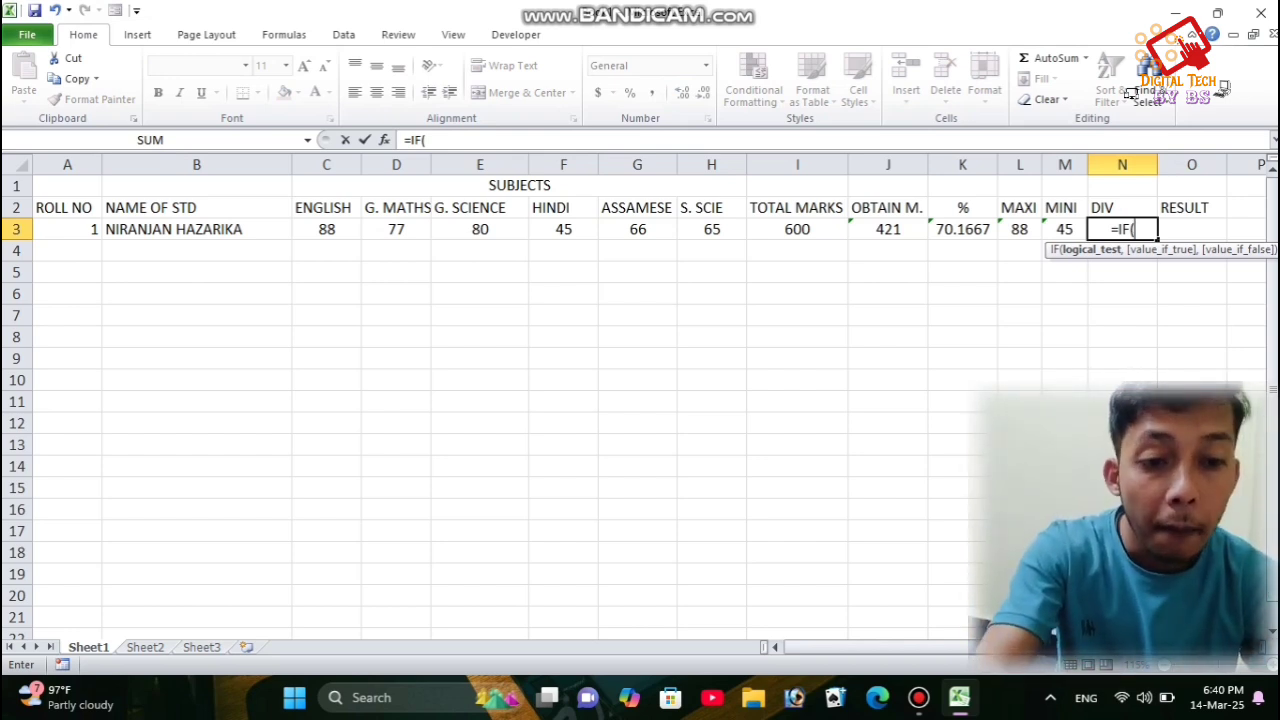
{"action": "left_click", "coordinate": [962, 229]}
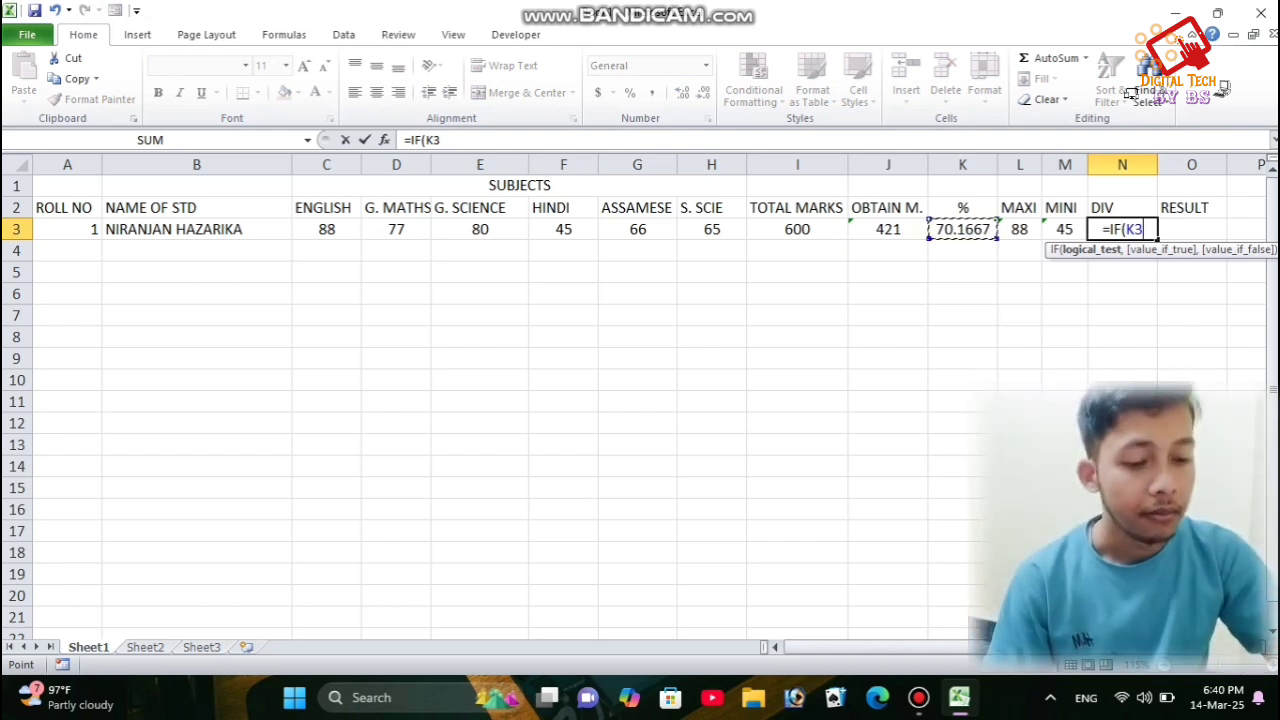
{"action": "type", "text": ">="}
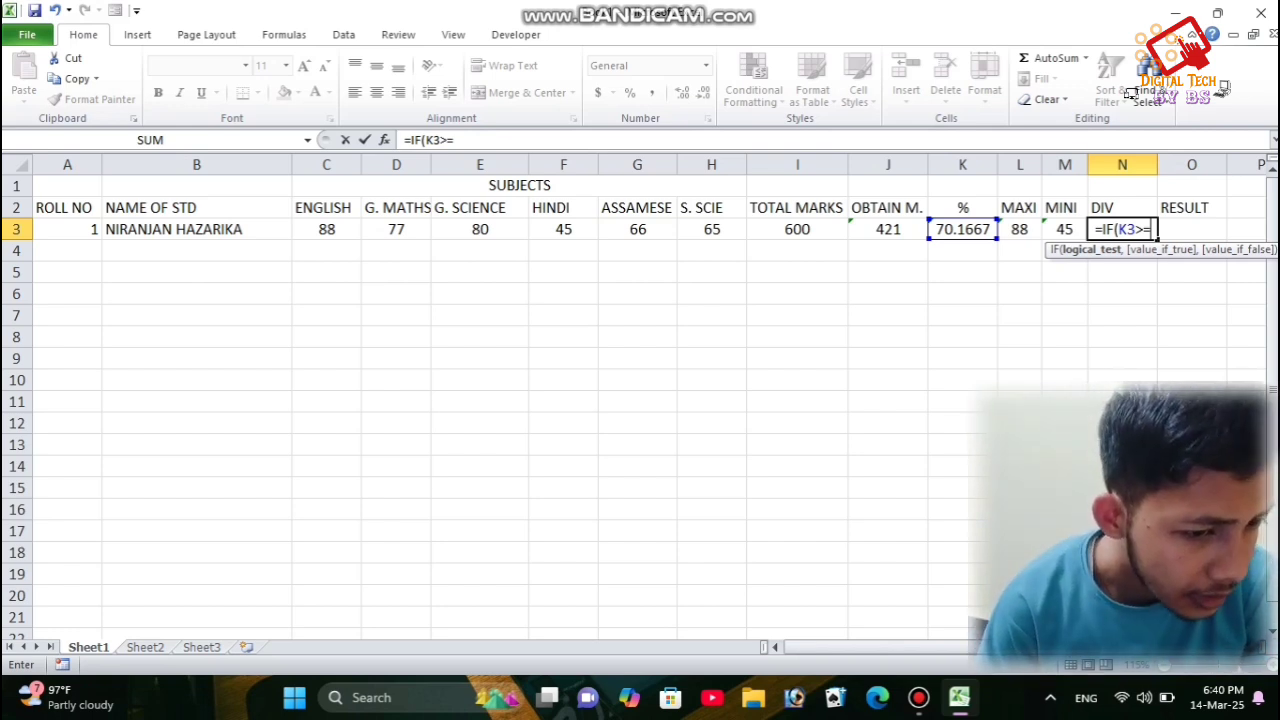
{"action": "key", "text": "BackSpace"}
{"action": "key", "text": "BackSpace"}
{"action": "key", "text": "BackSpace"}
{"action": "key", "text": "BackSpace"}
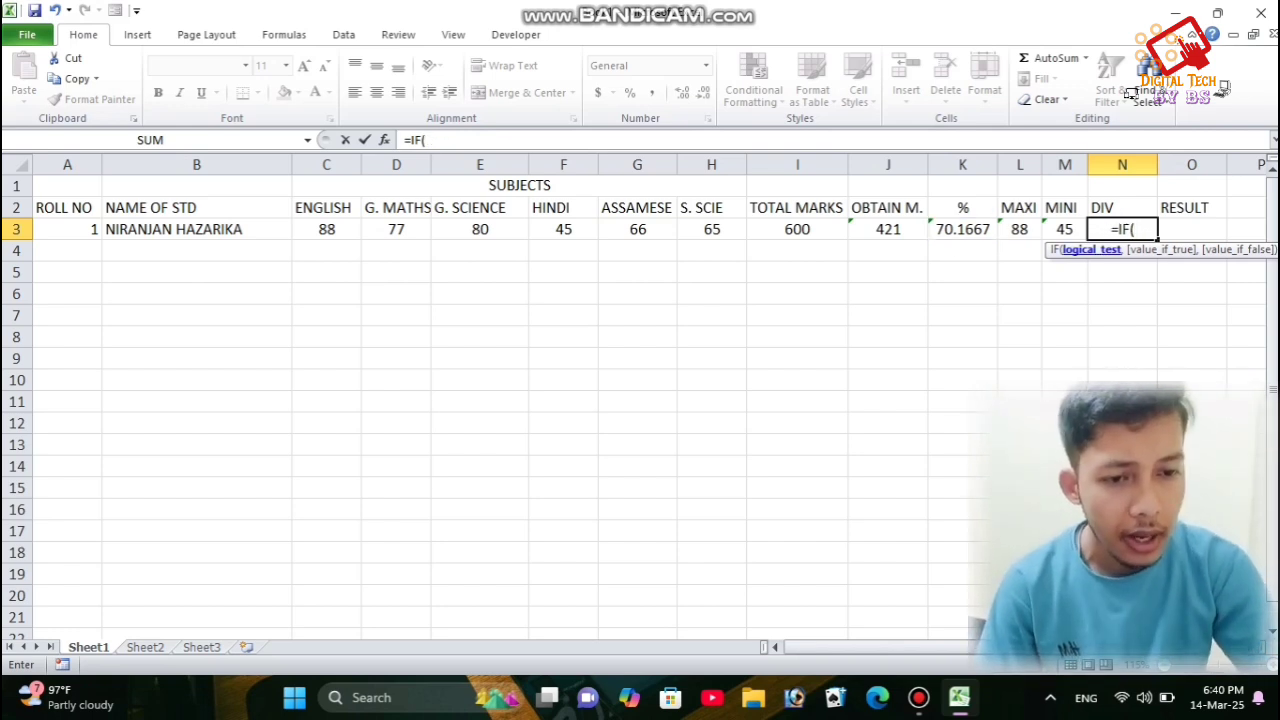
Complete N3's nested IF on K3: >=85 DSTN, 75 STAR, 60 1ST, 45 2ND, 30 3RD, else FAIL.
{"action": "key", "text": "Left"}
{"action": "key", "text": "Left"}
{"action": "key", "text": "Left"}
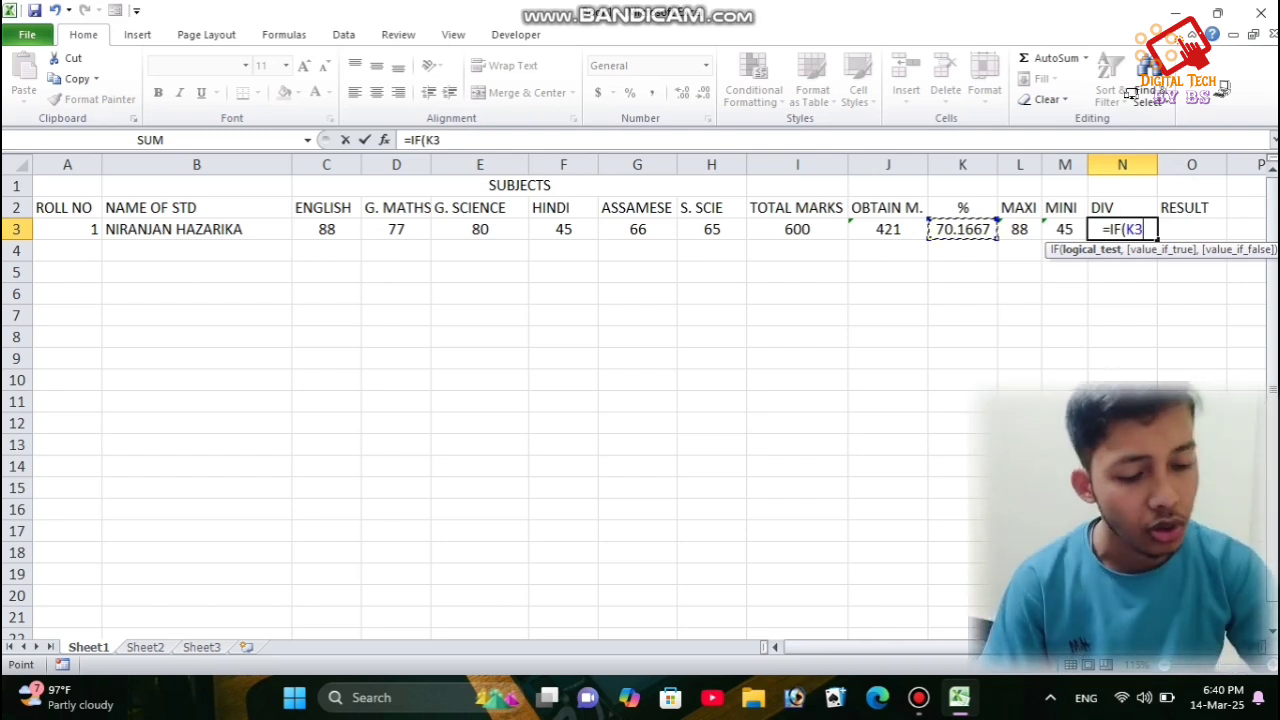
{"action": "type", "text": ">="}
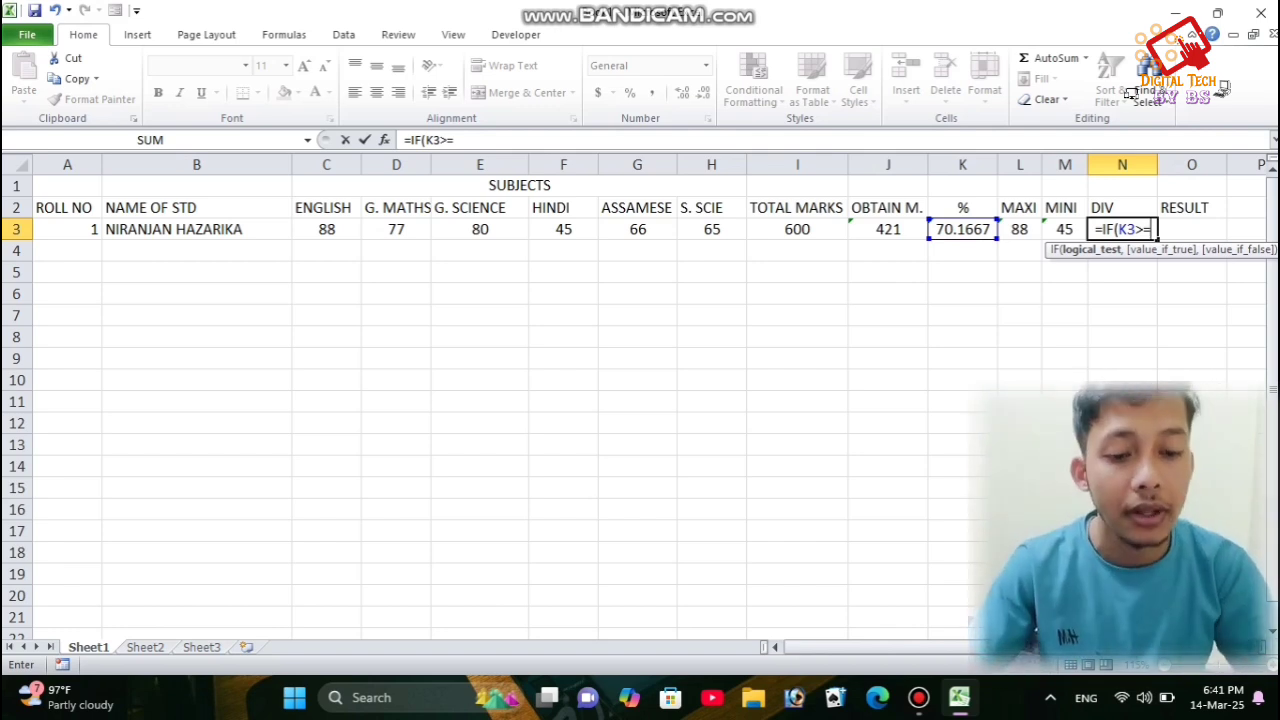
{"action": "type", "text": "85"}
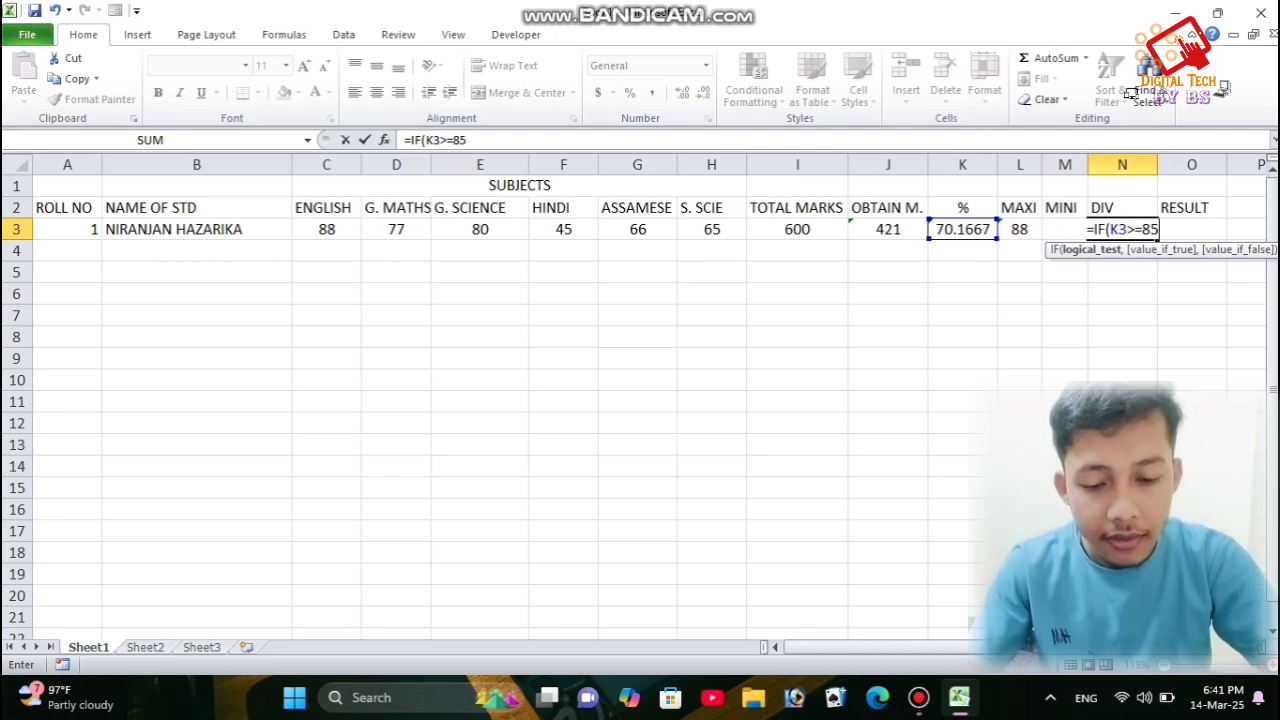
{"action": "type", "text": ","}
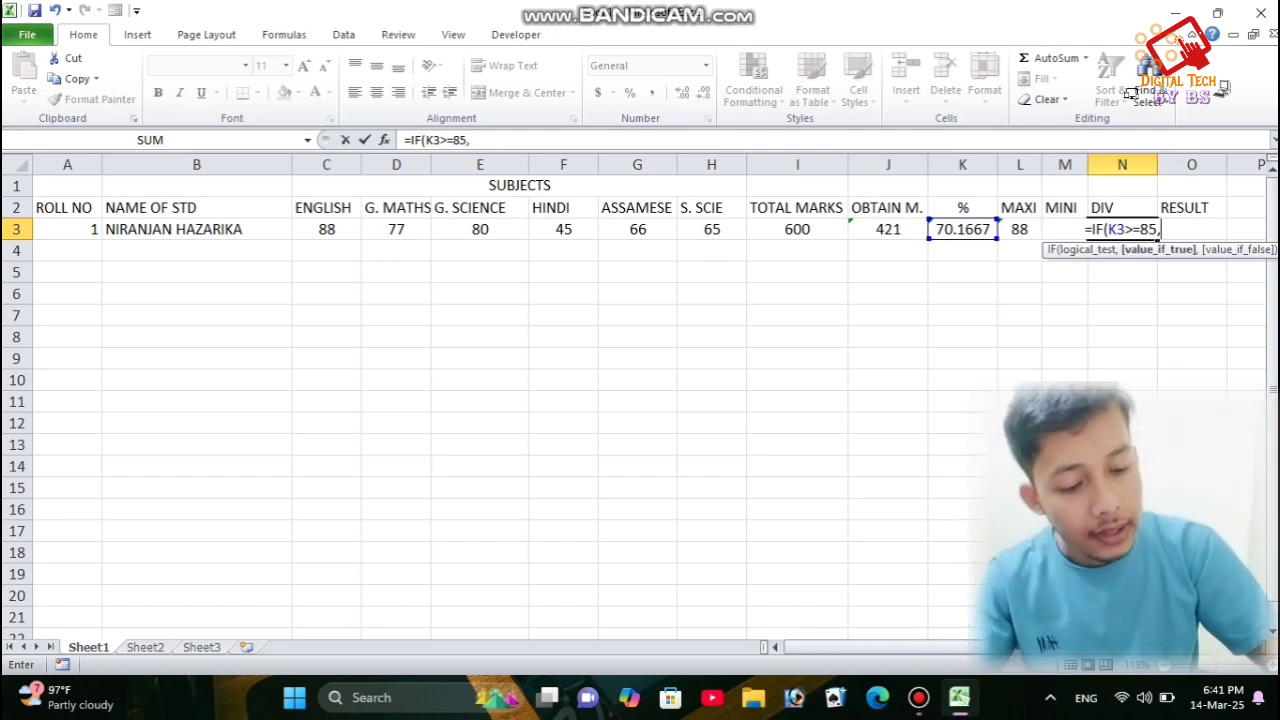
{"action": "type", "text": "\"DS"}
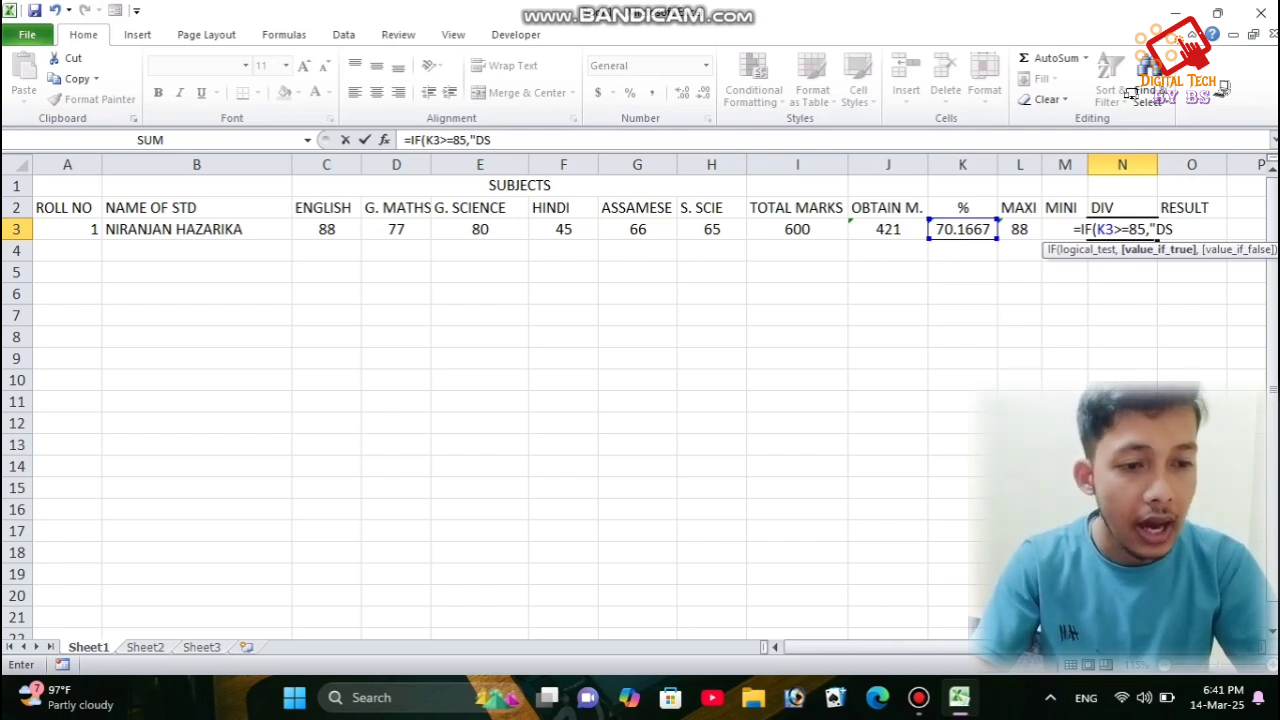
{"action": "type", "text": "TN\""}
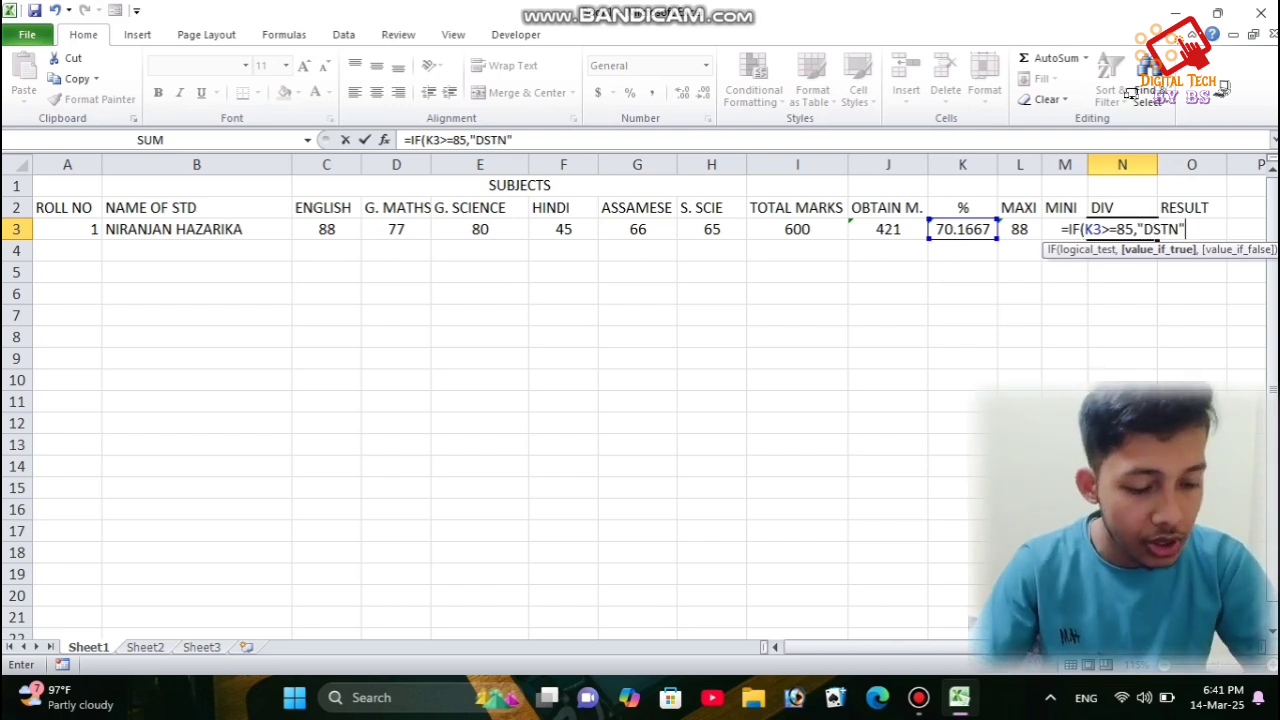
{"action": "type", "text": ","}
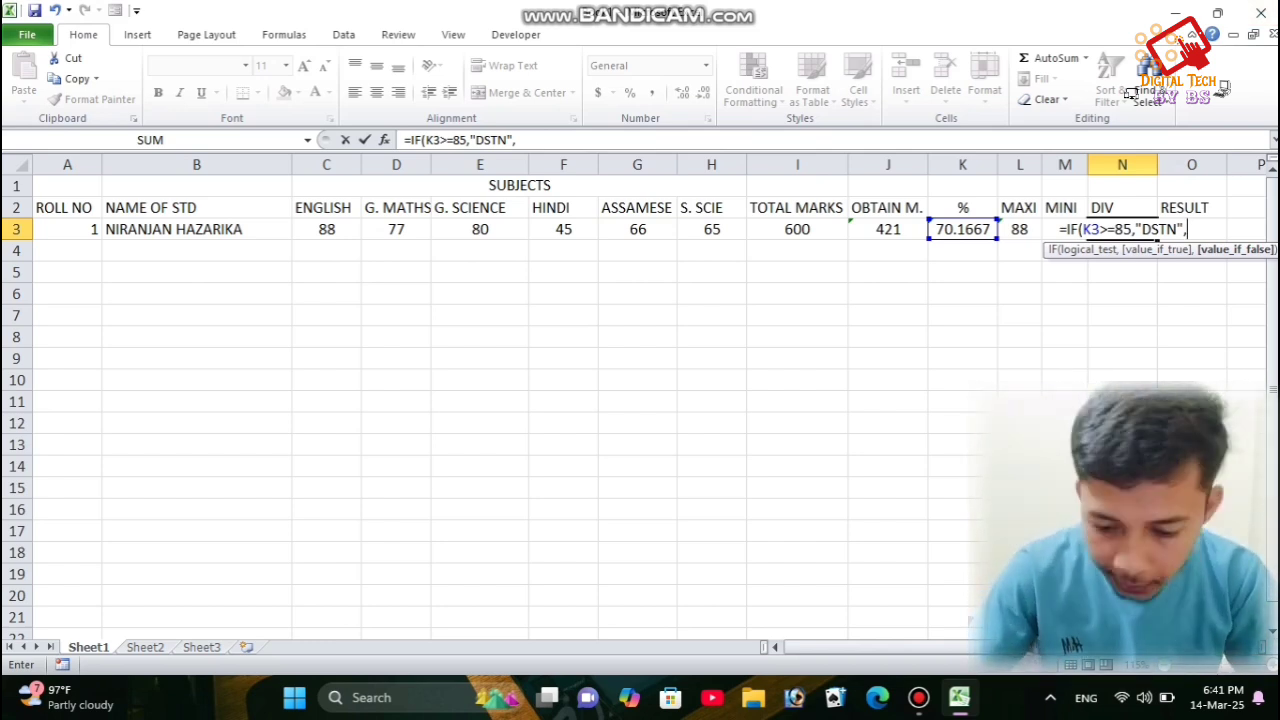
{"action": "type", "text": "IF"}
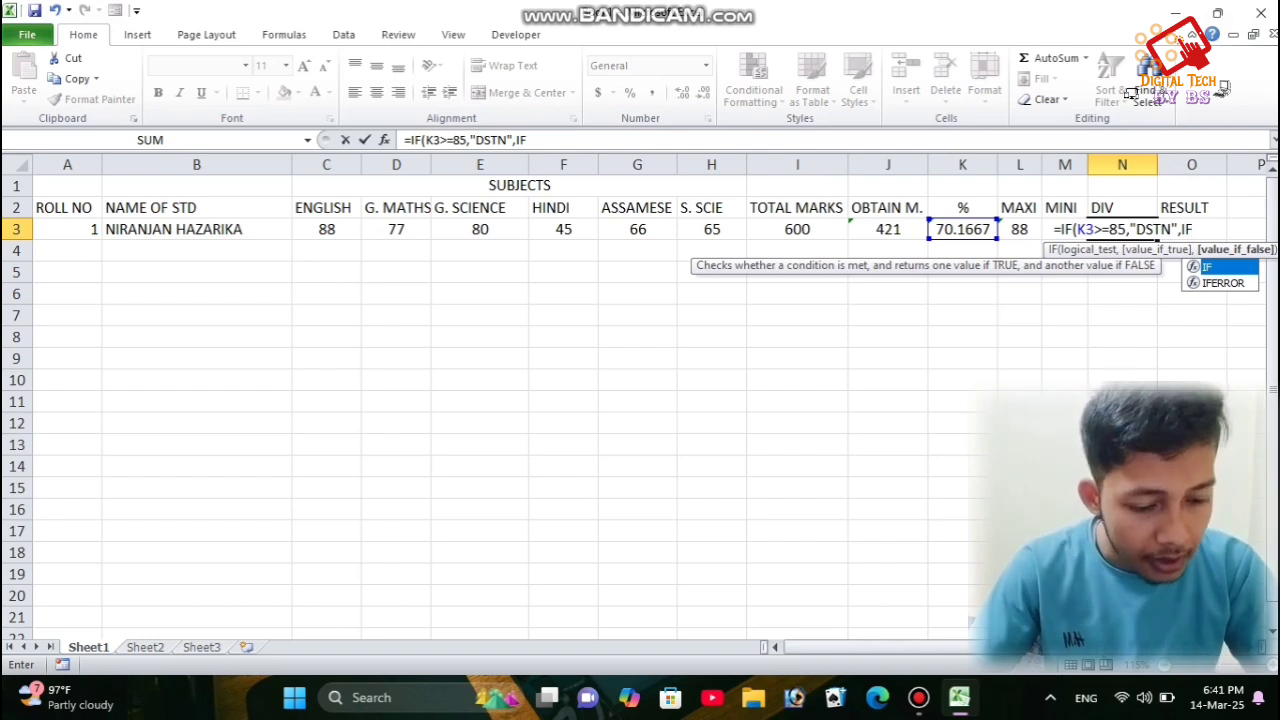
{"action": "type", "text": "("}
{"action": "left_click", "coordinate": [963, 229]}
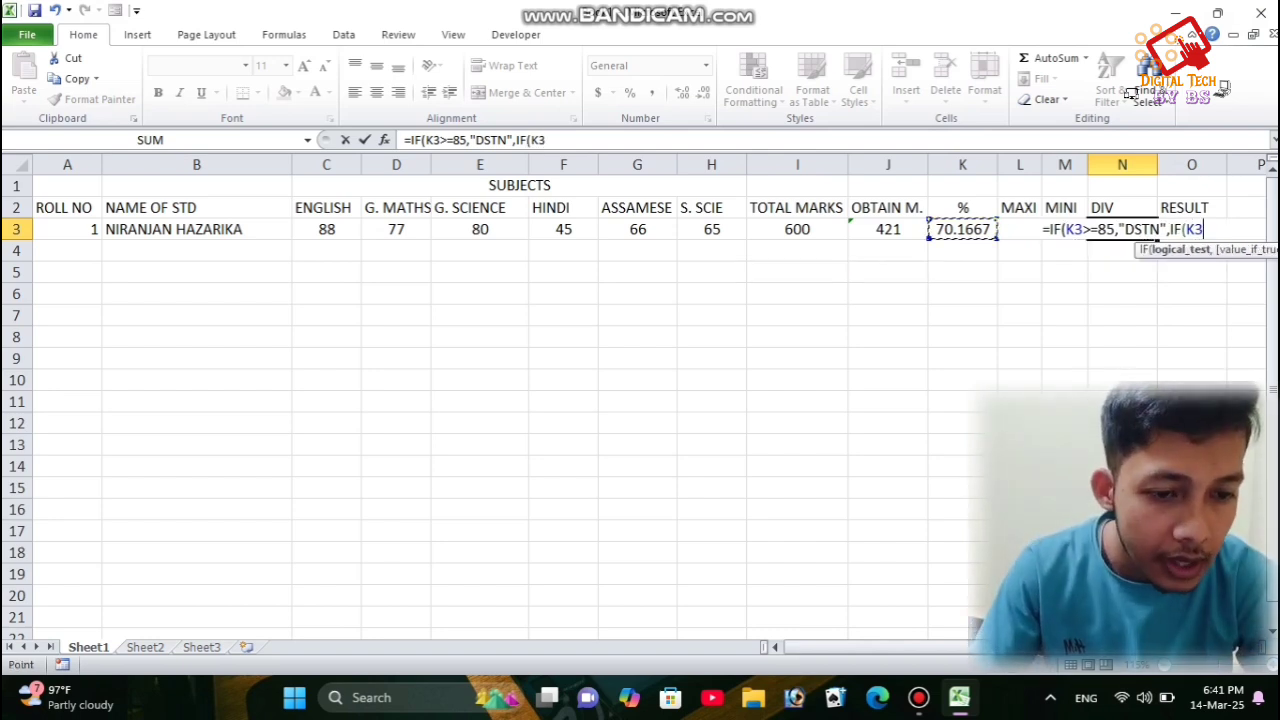
{"action": "type", "text": ">="}
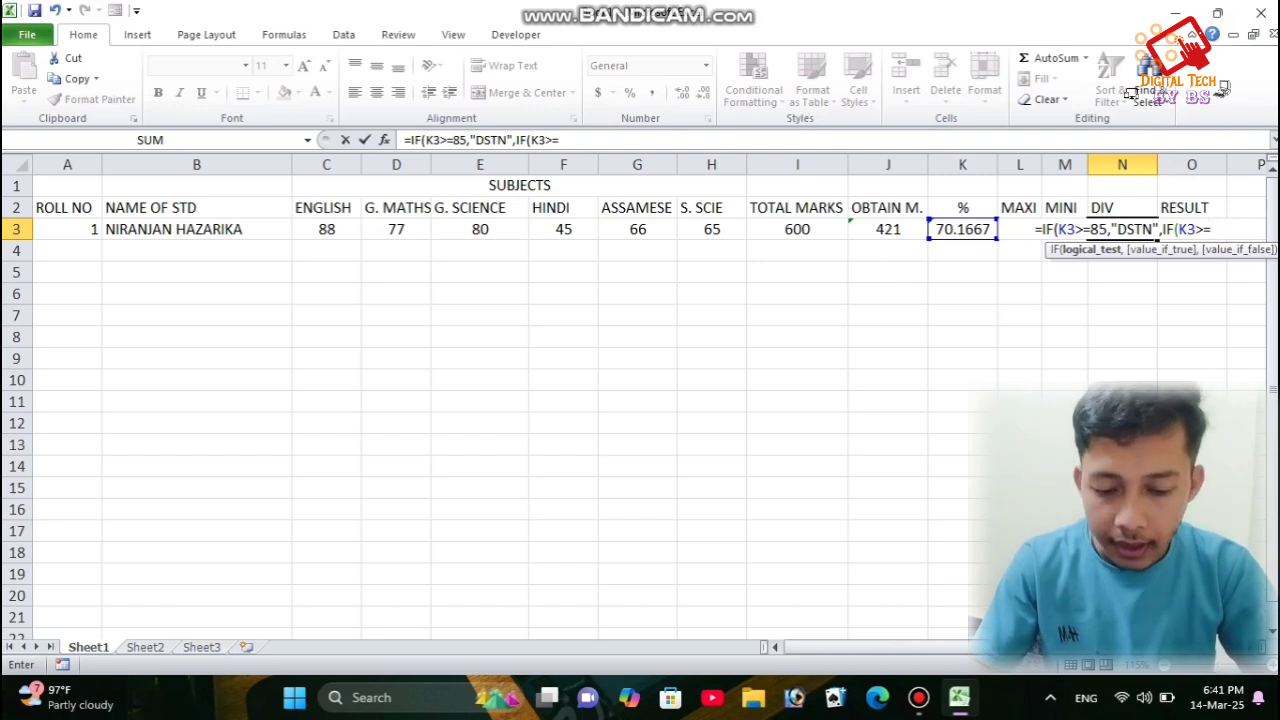
{"action": "type", "text": "75,"}
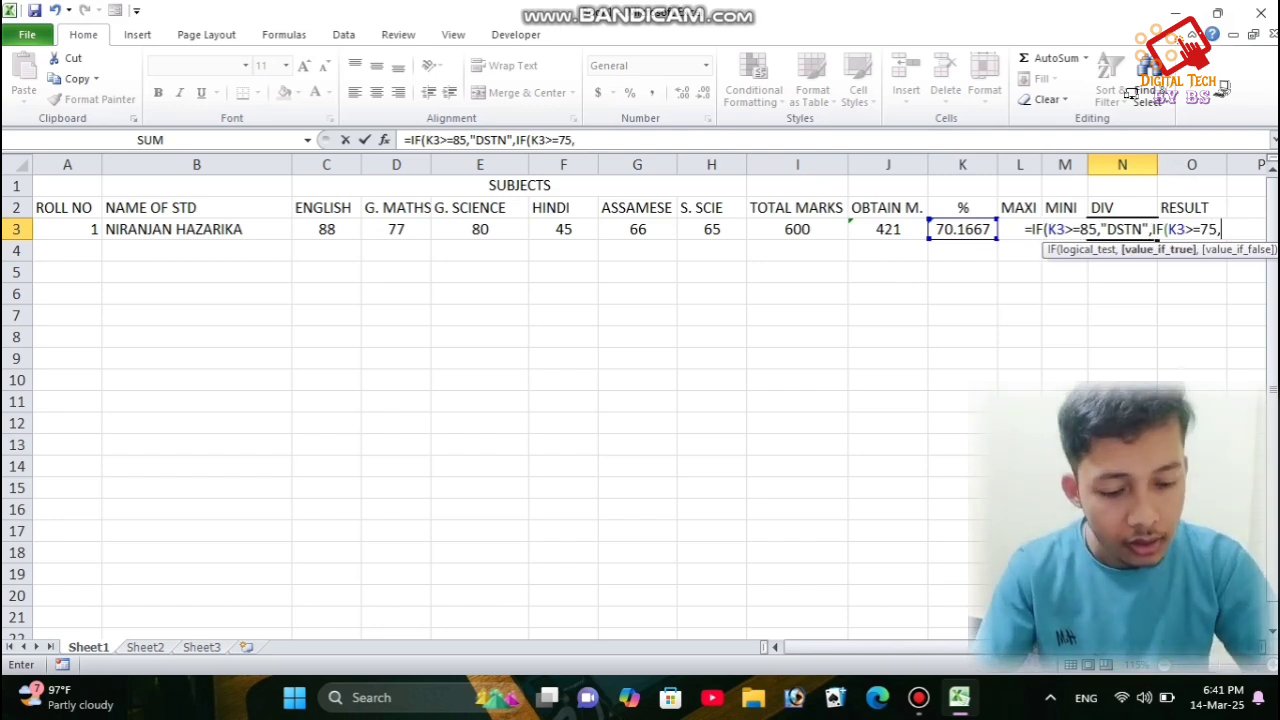
{"action": "type", "text": "\"STAR"}
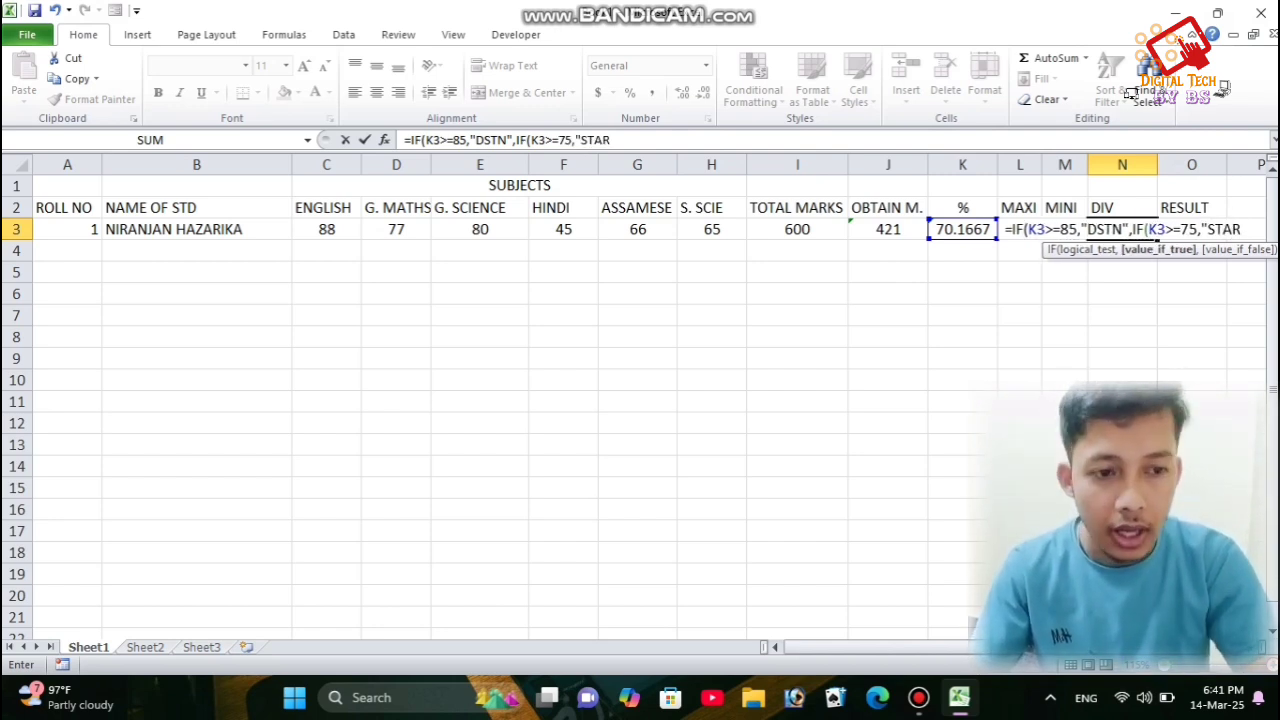
{"action": "type", "text": "\","}
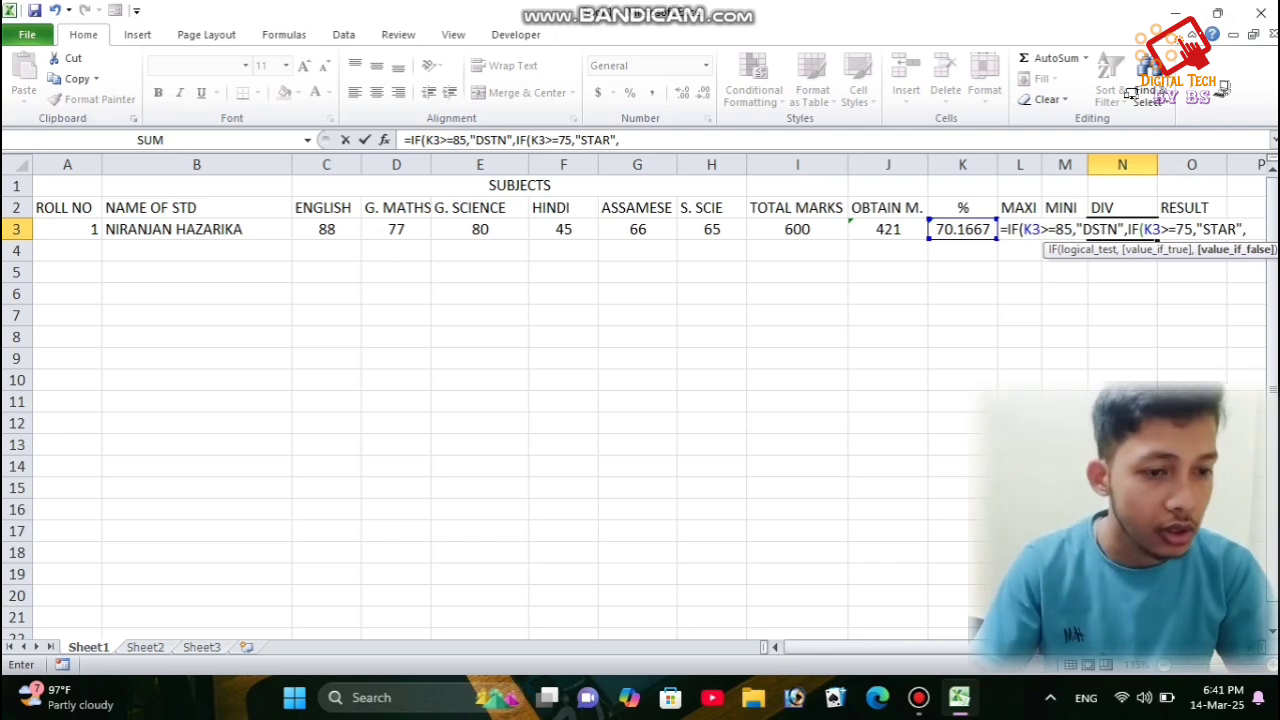
{"action": "type", "text": "IF("}
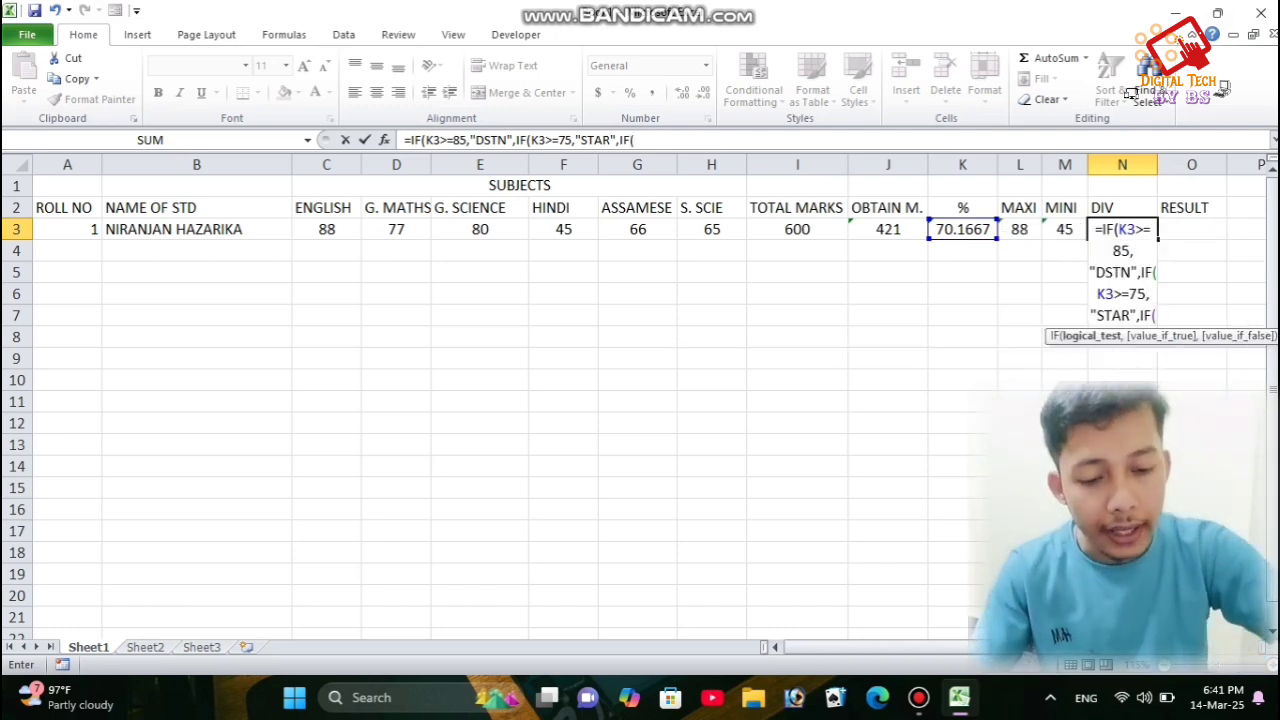
{"action": "type", "text": "K3"}
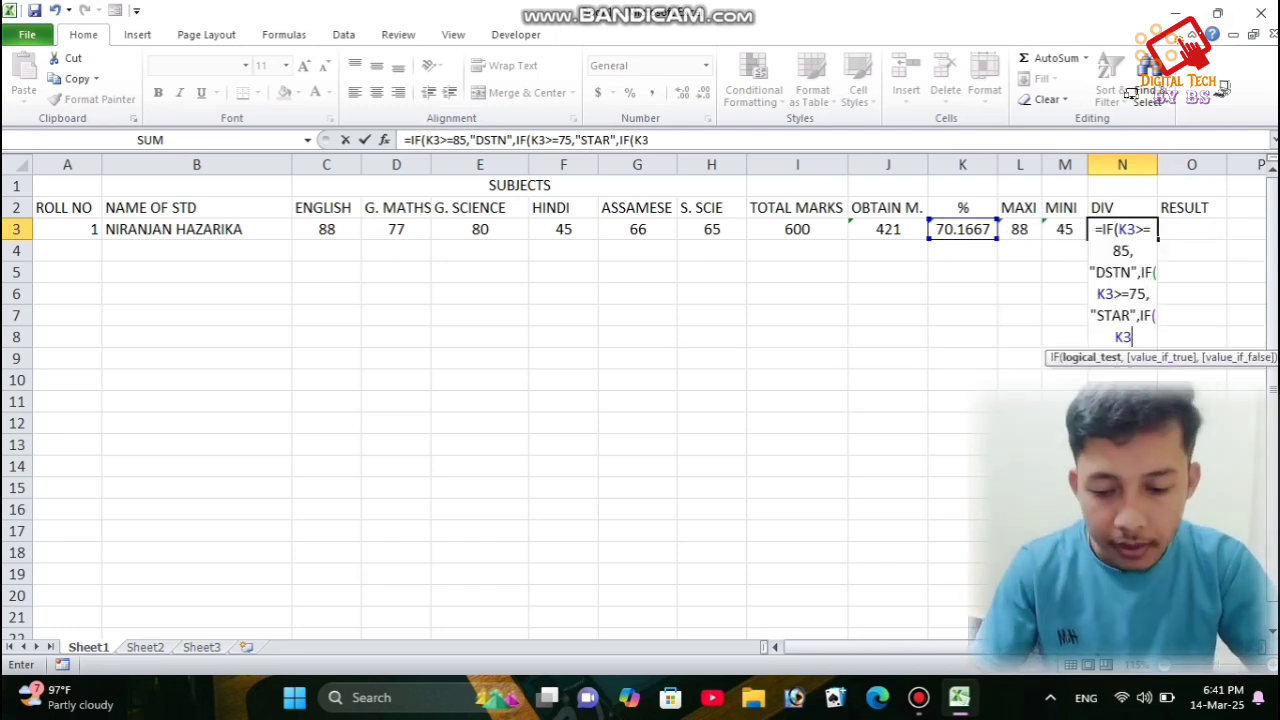
{"action": "type", "text": ">=60"}
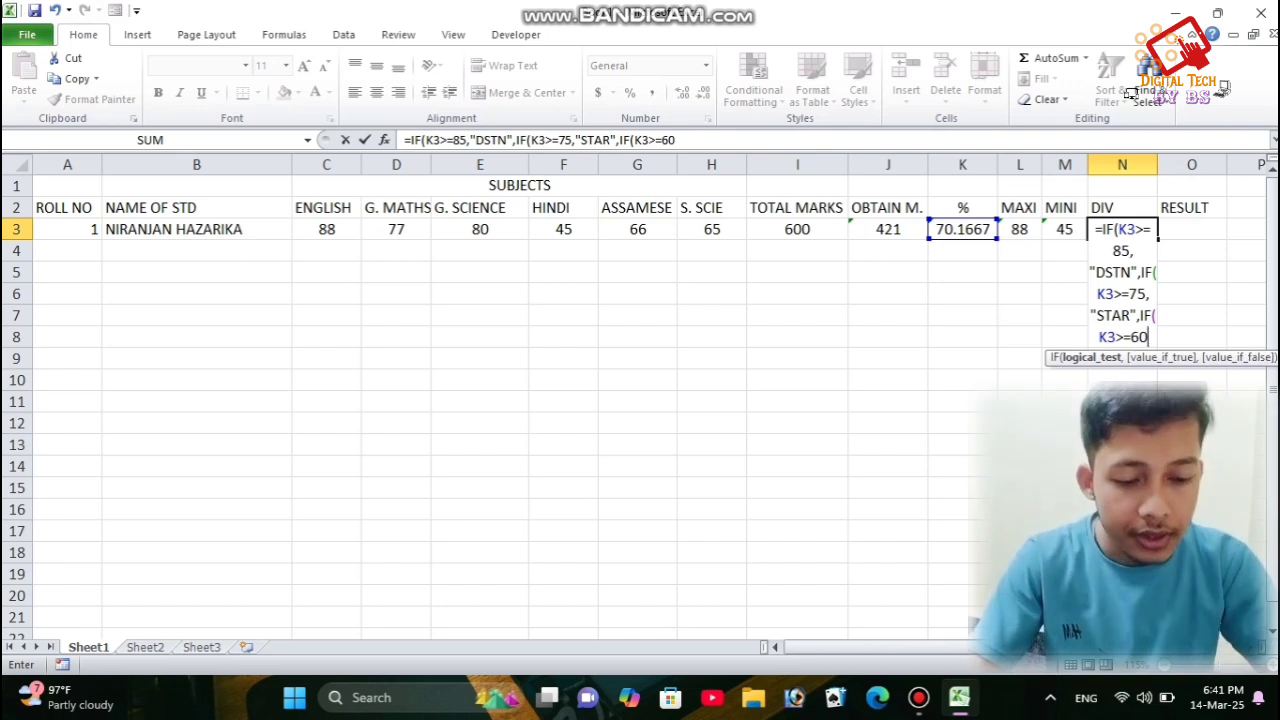
{"action": "type", "text": ",\"1S"}
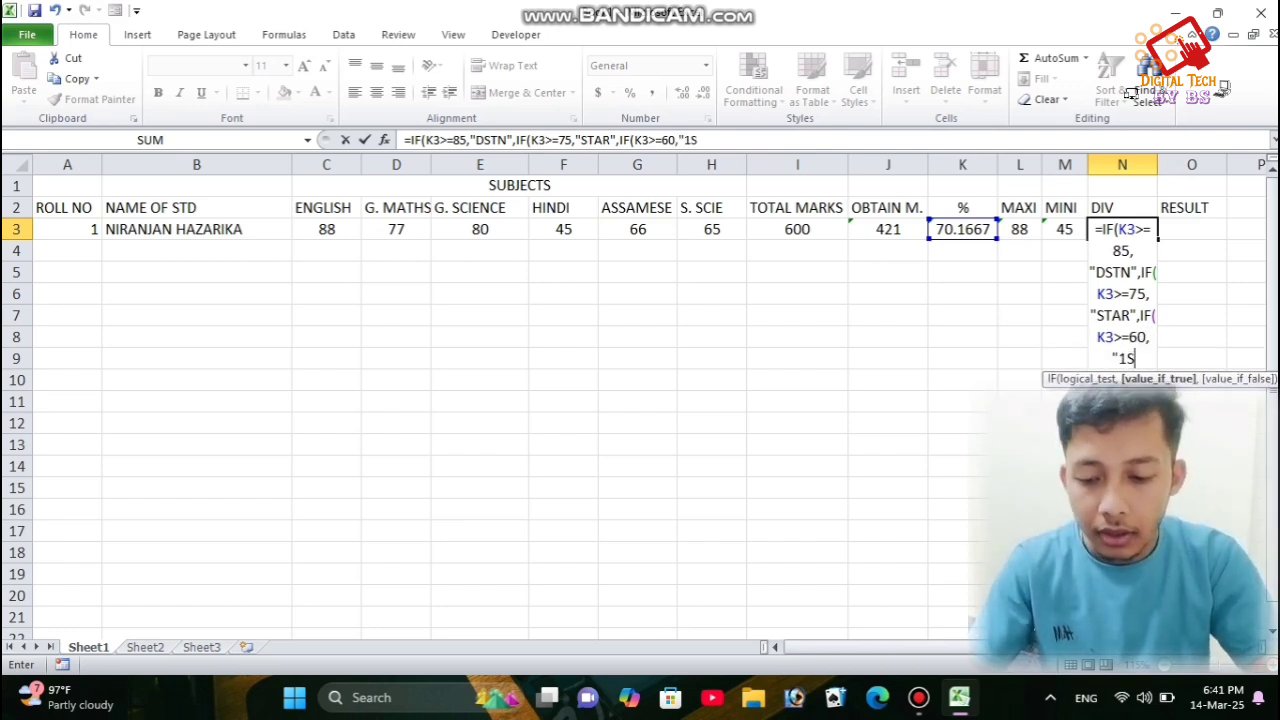
{"action": "type", "text": "T\","}
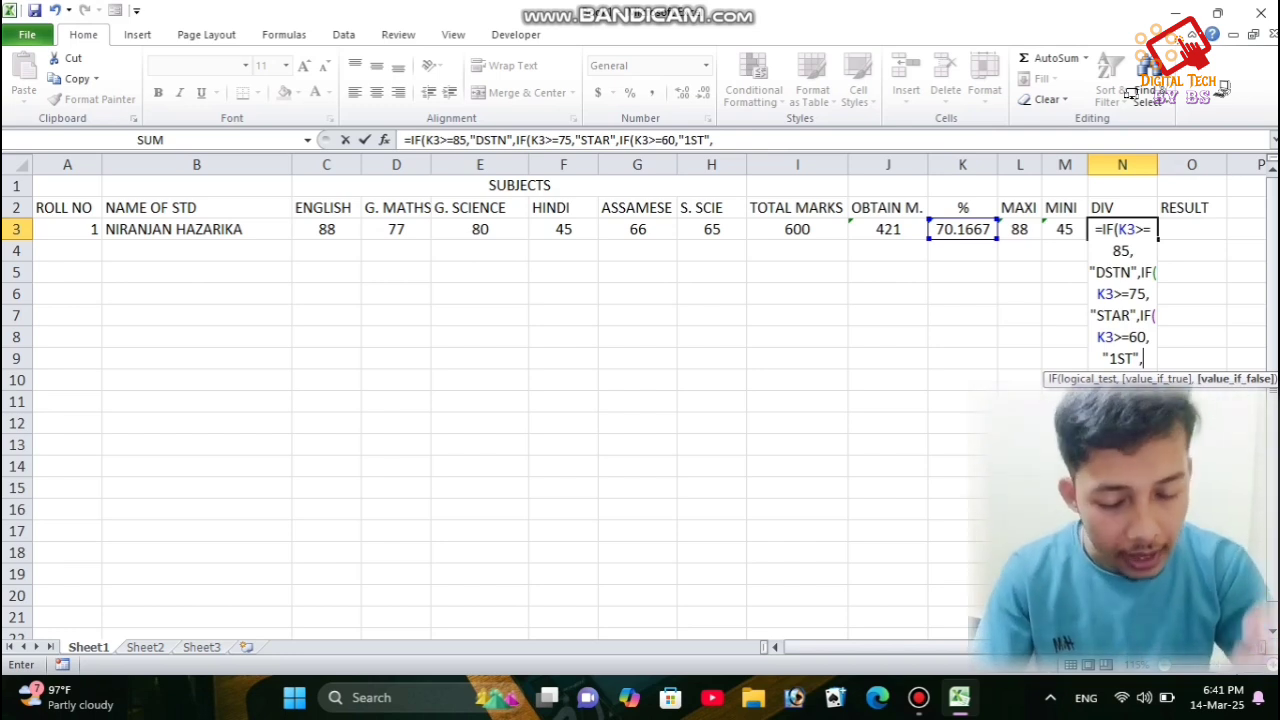
{"action": "type", "text": "IF("}
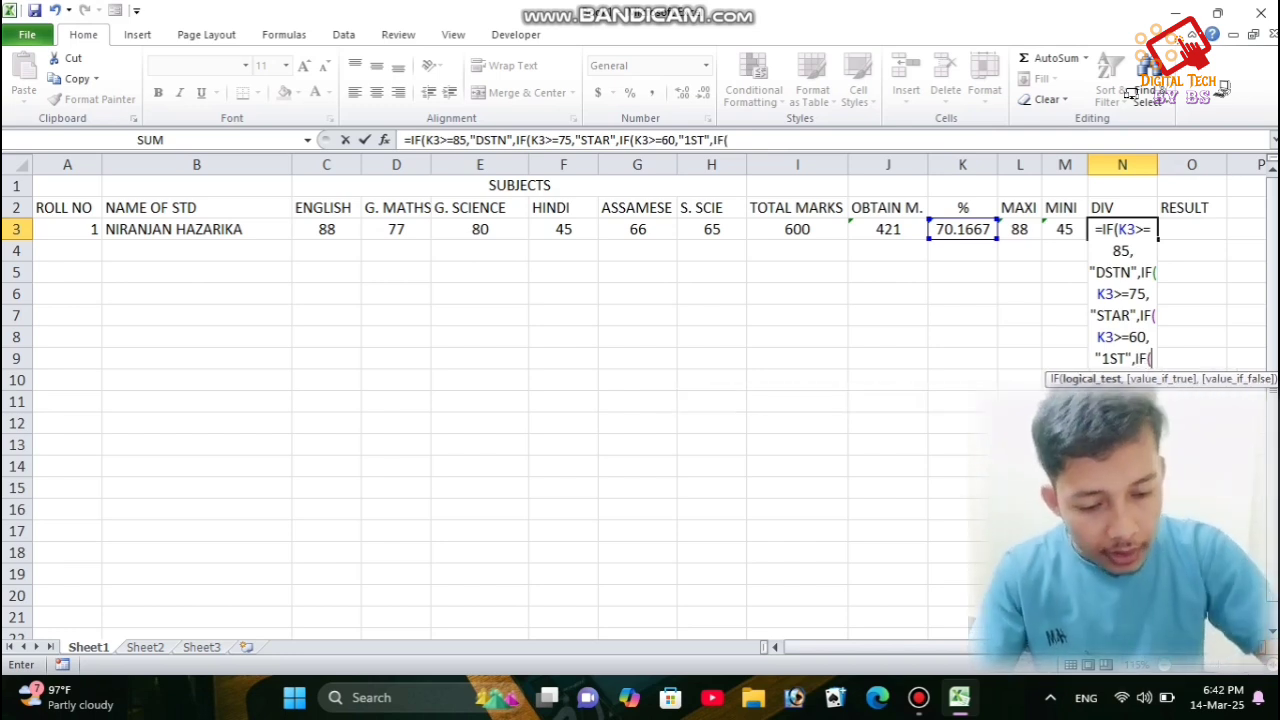
{"action": "type", "text": "K"}
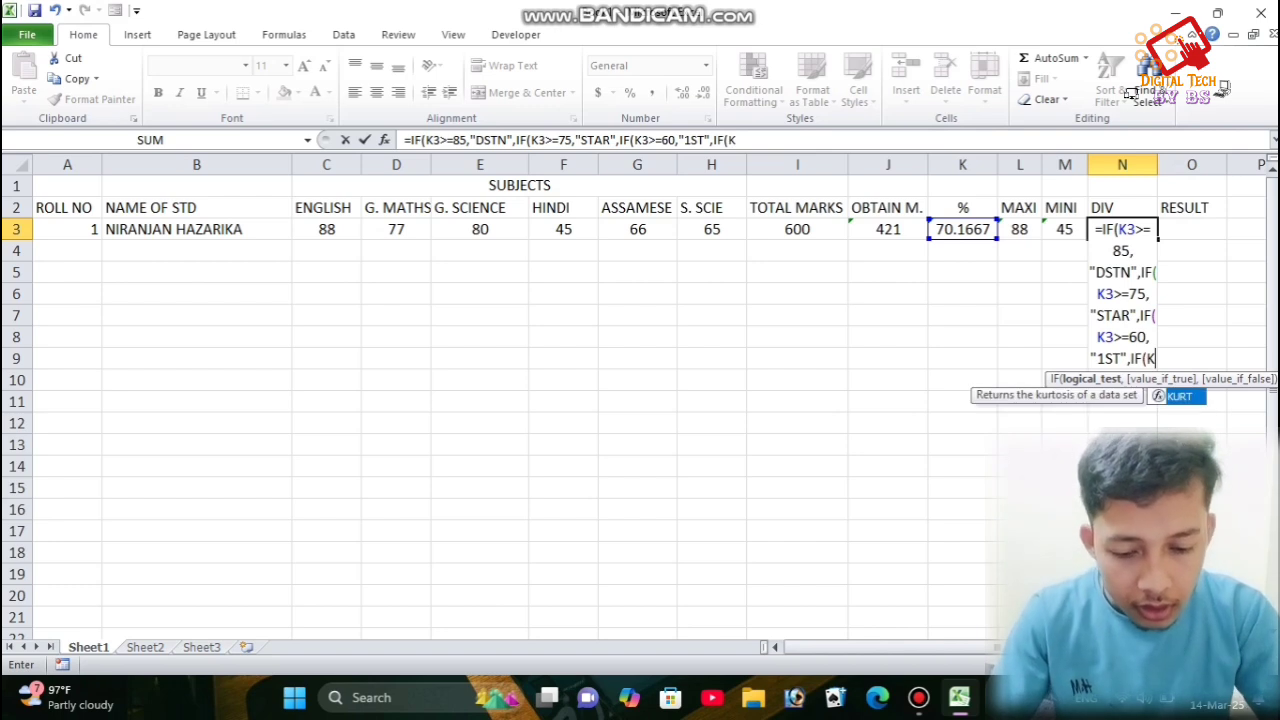
{"action": "type", "text": "3"}
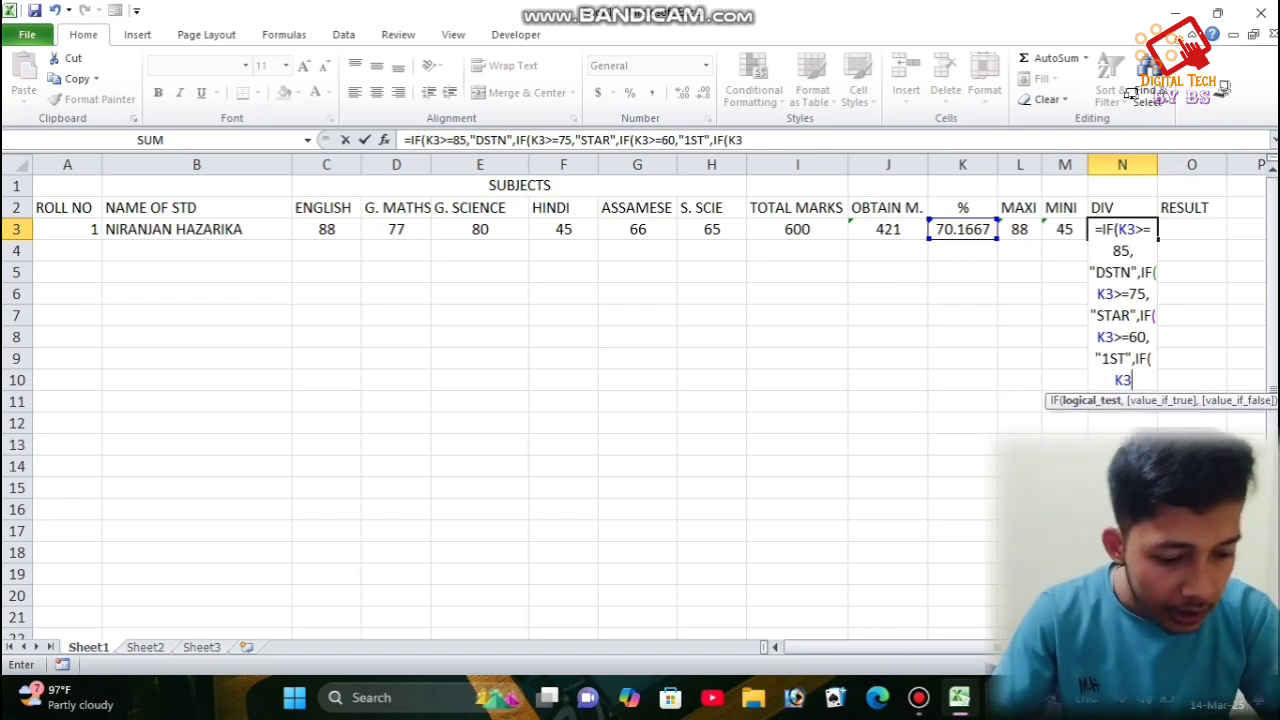
{"action": "type", "text": ">="}
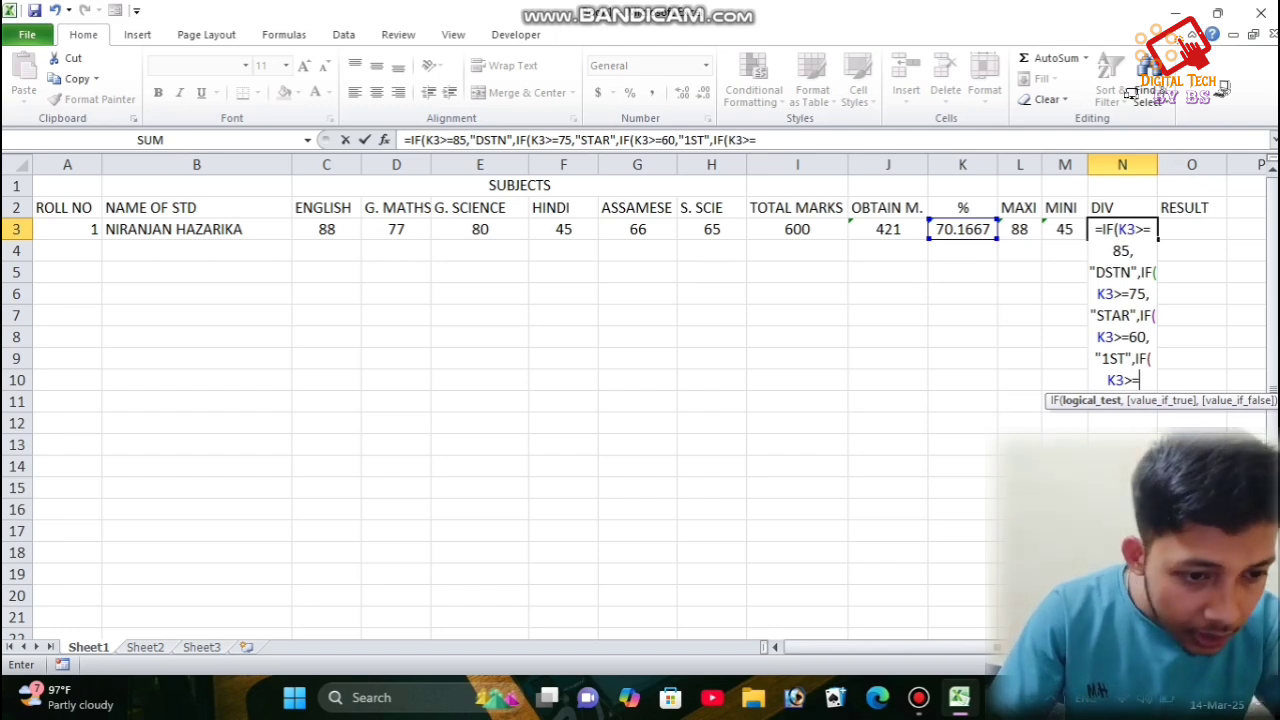
{"action": "type", "text": "45,\""}
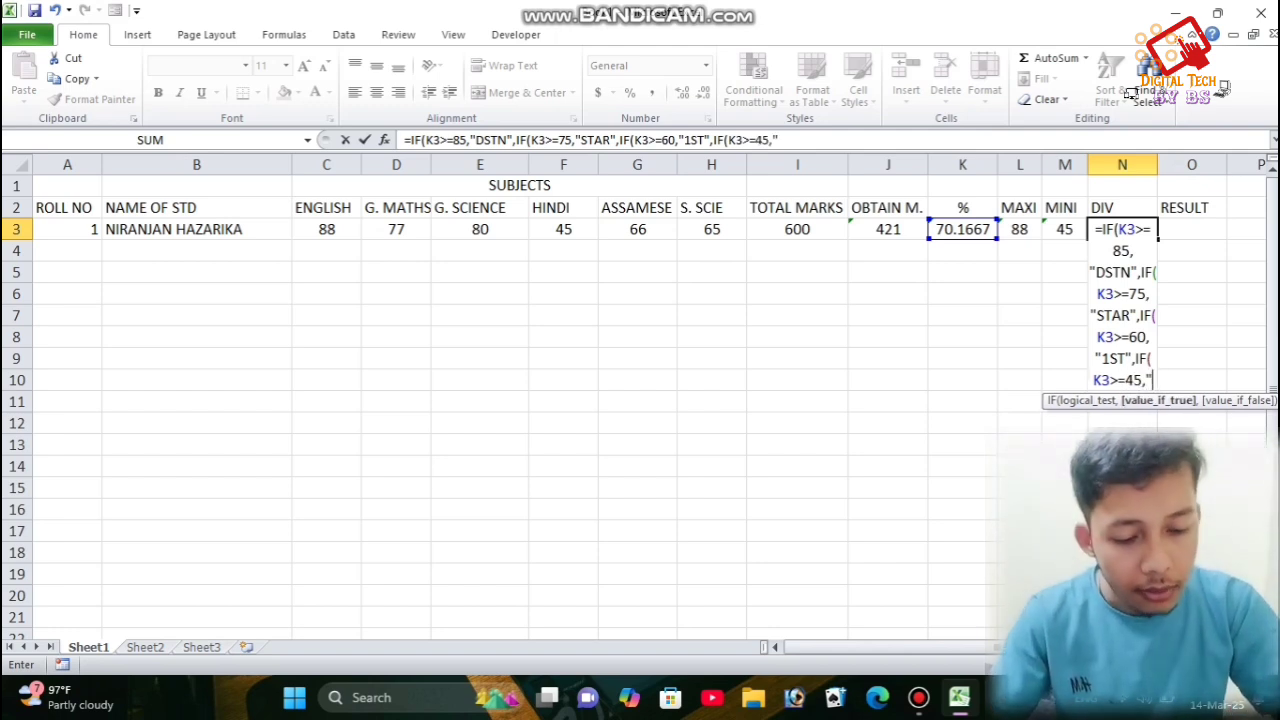
{"action": "type", "text": "2ND\","}
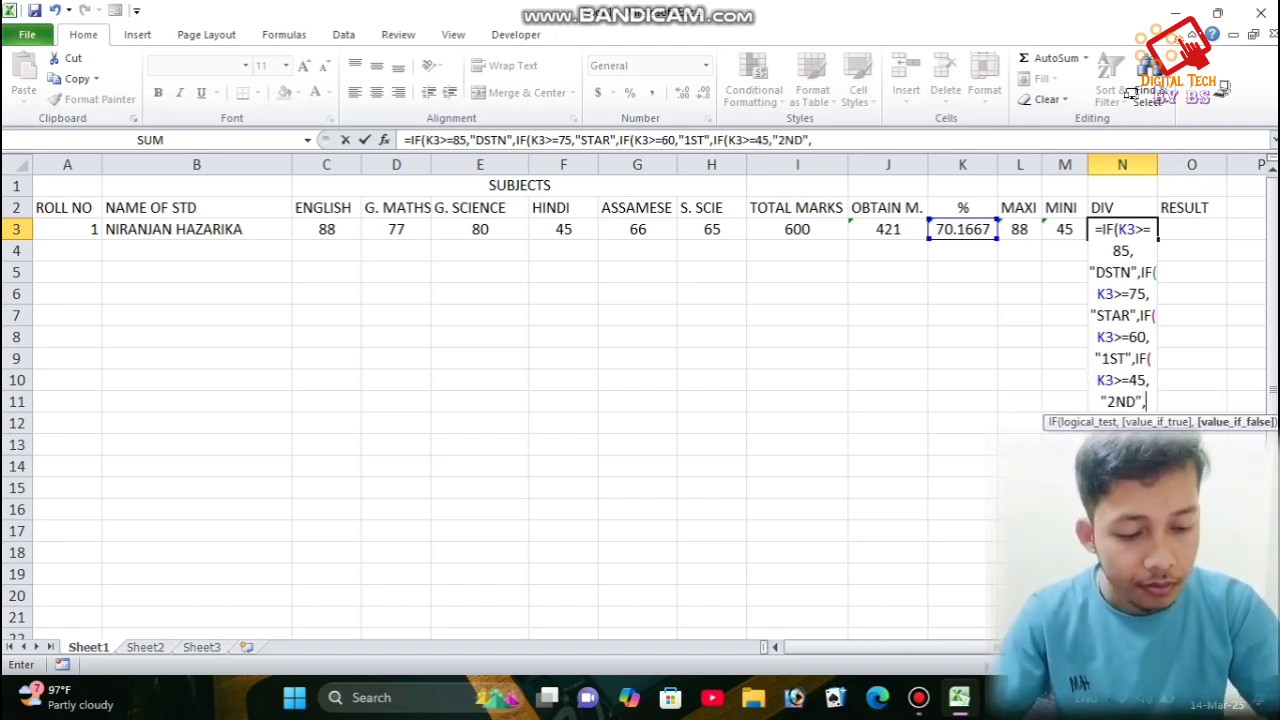
{"action": "type", "text": "IF"}
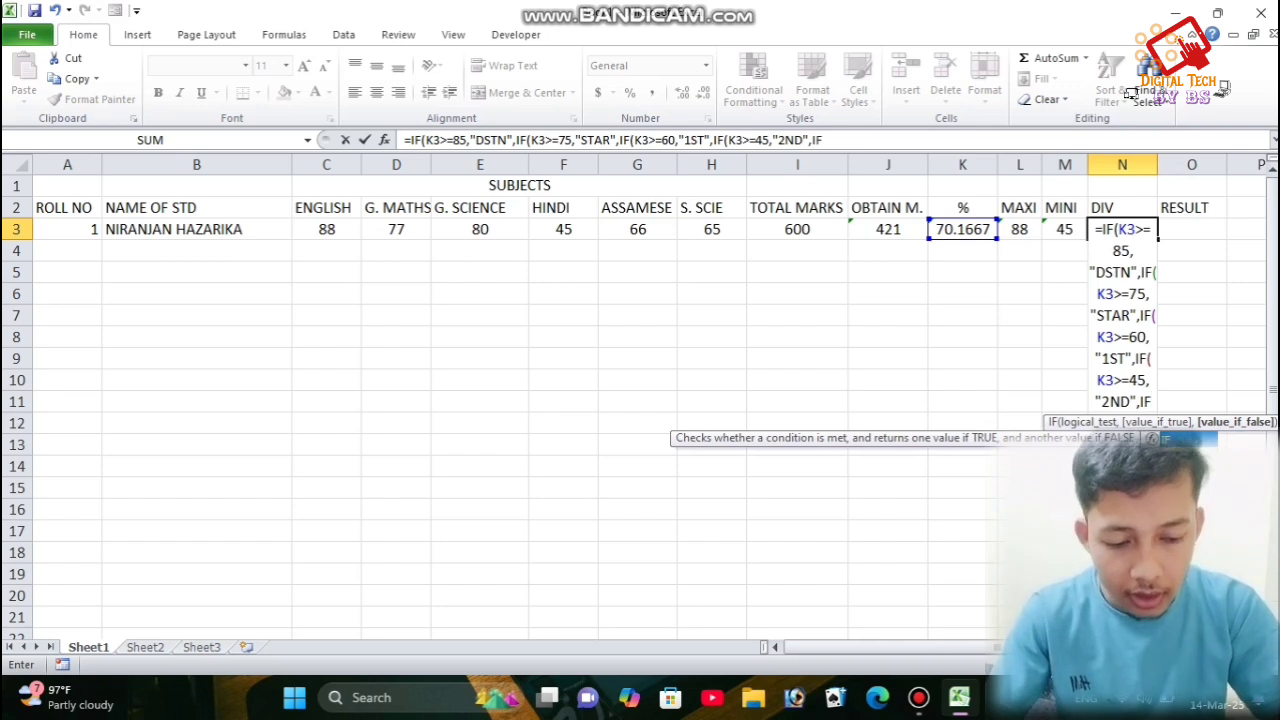
{"action": "type", "text": "(K3>="}
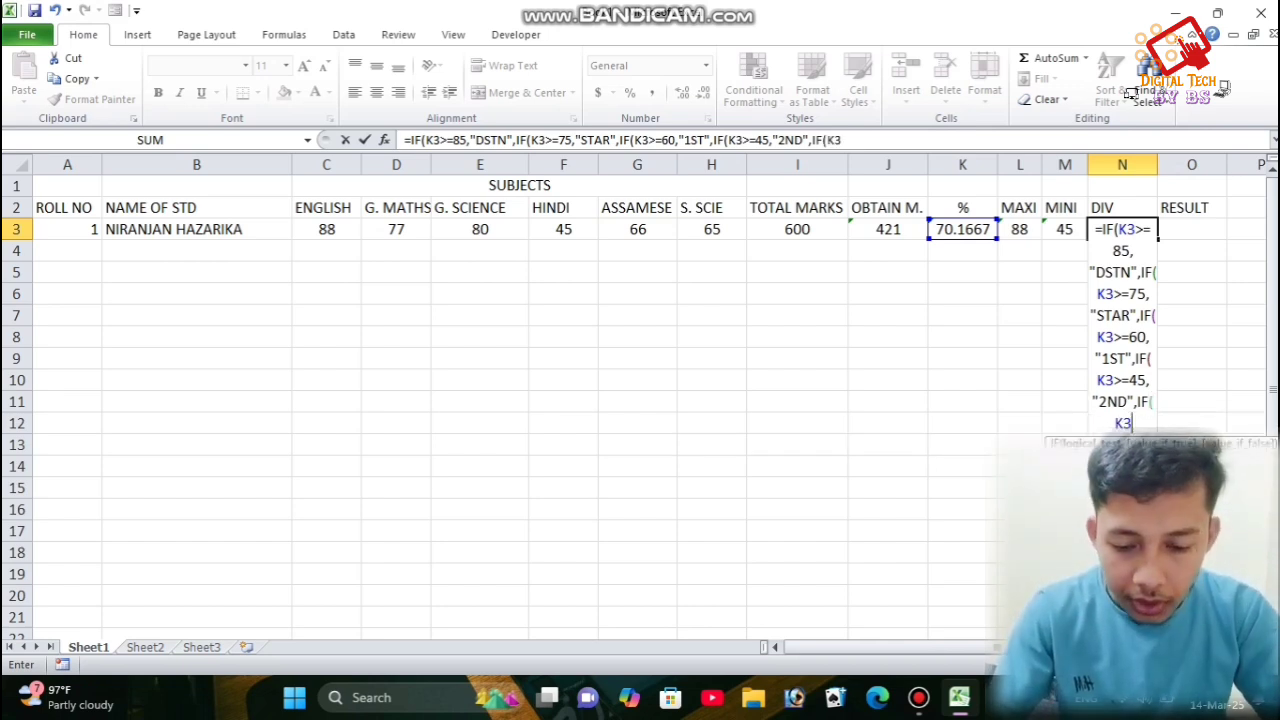
{"action": "type", "text": "30"}
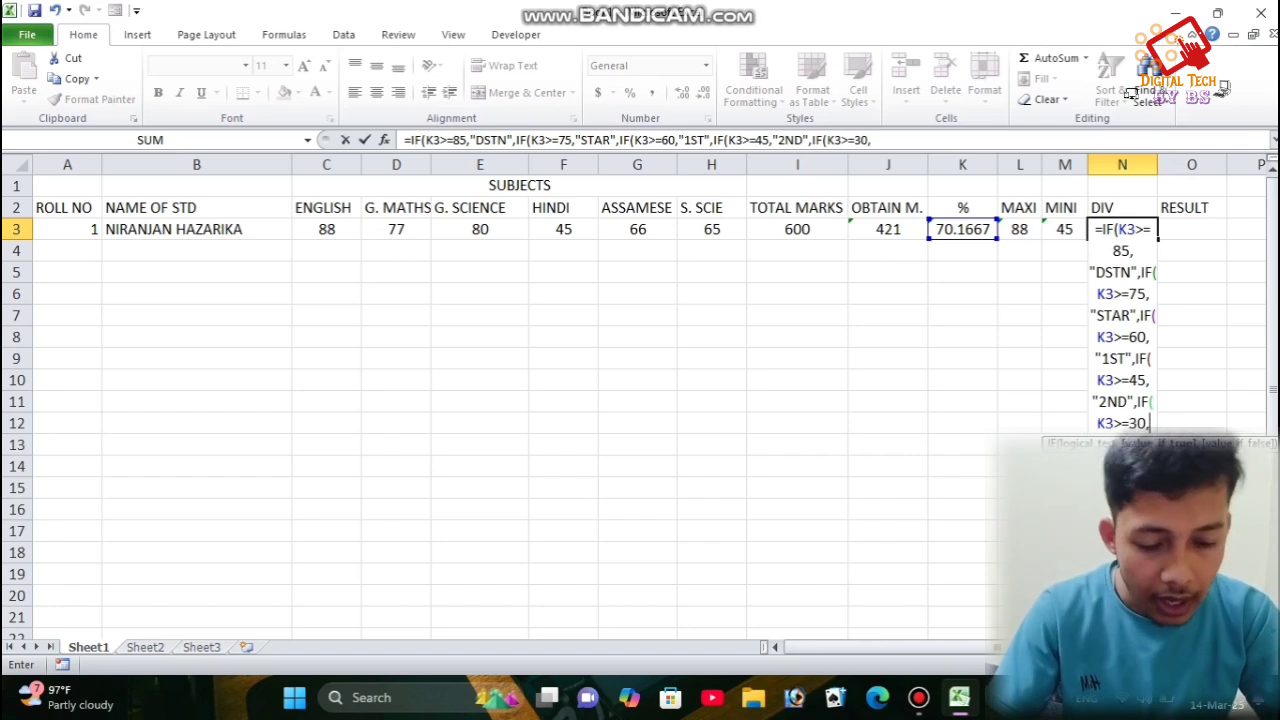
{"action": "type", "text": ",\"3RD\","}
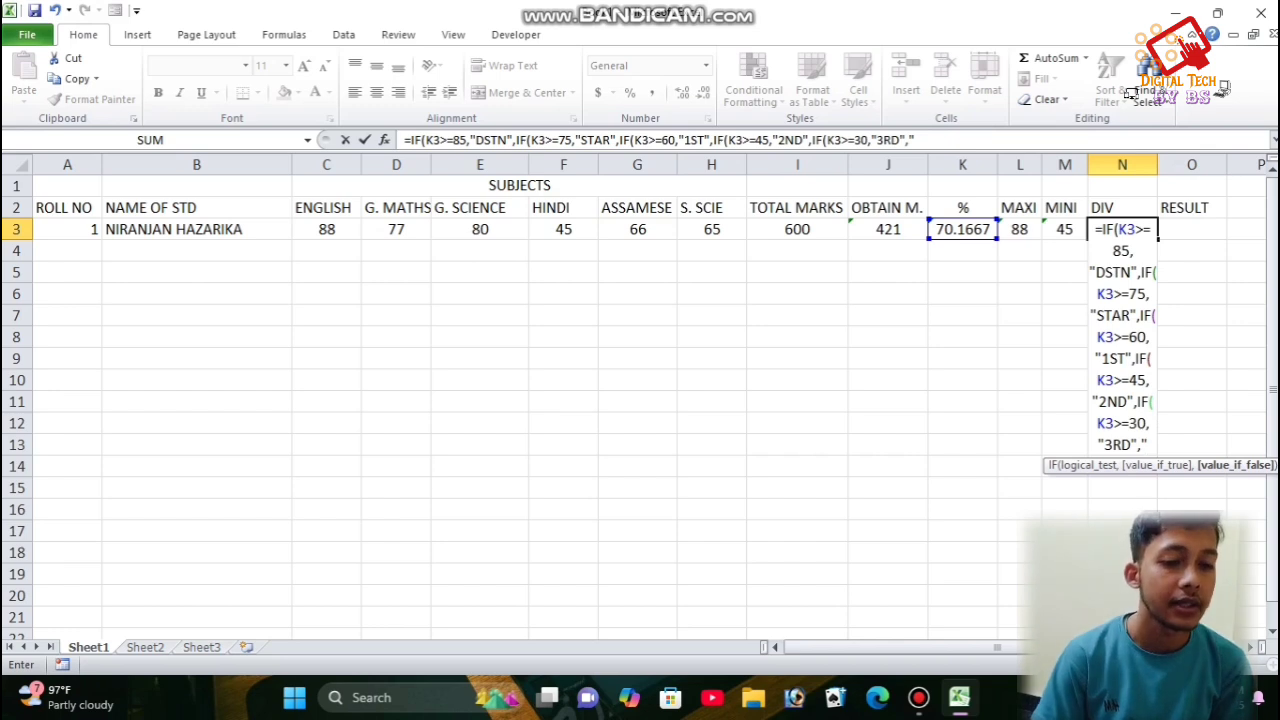
{"action": "type", "text": "\"FAIL"}
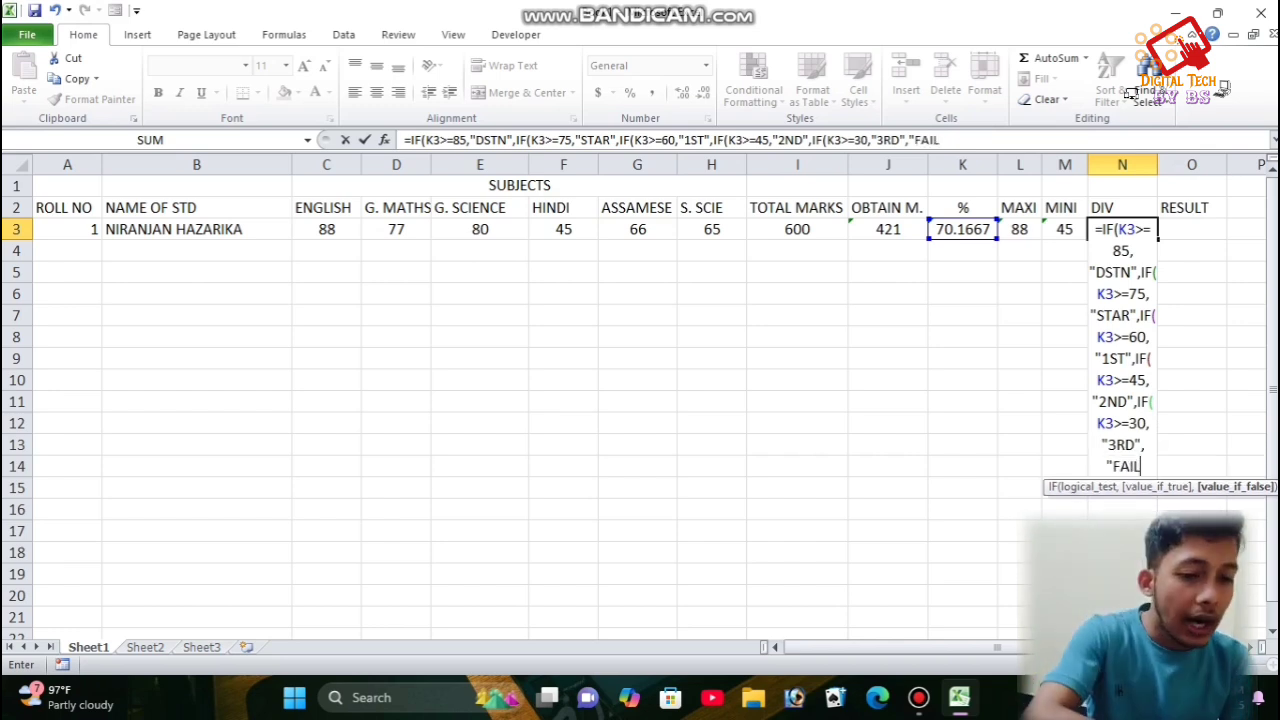
{"action": "type", "text": "\""}
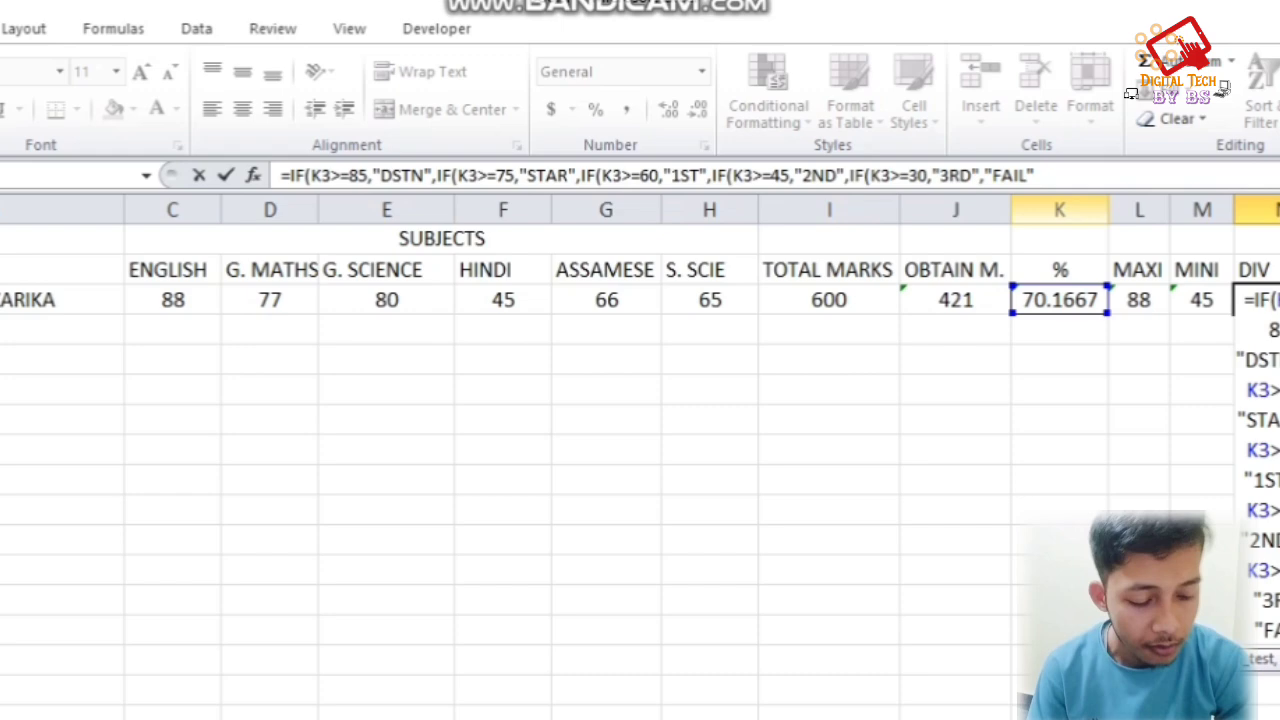
{"action": "type", "text": ")))))"}
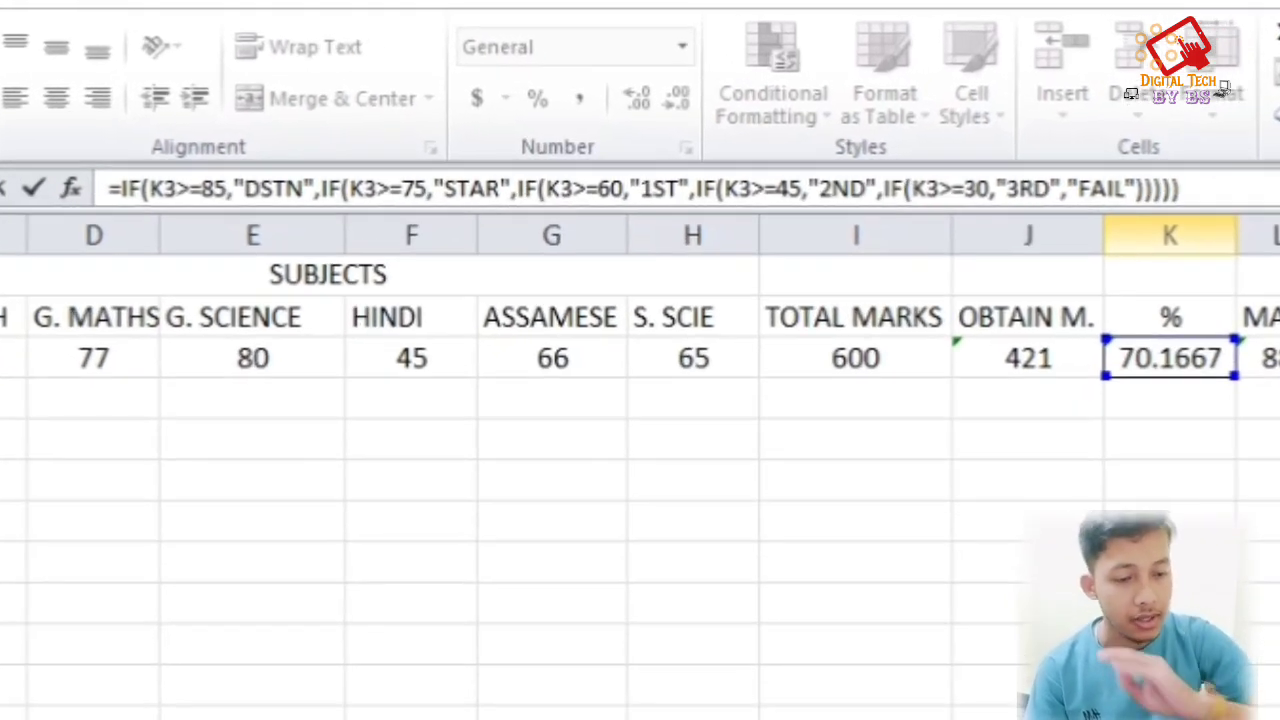
{"action": "key", "text": "Return"}
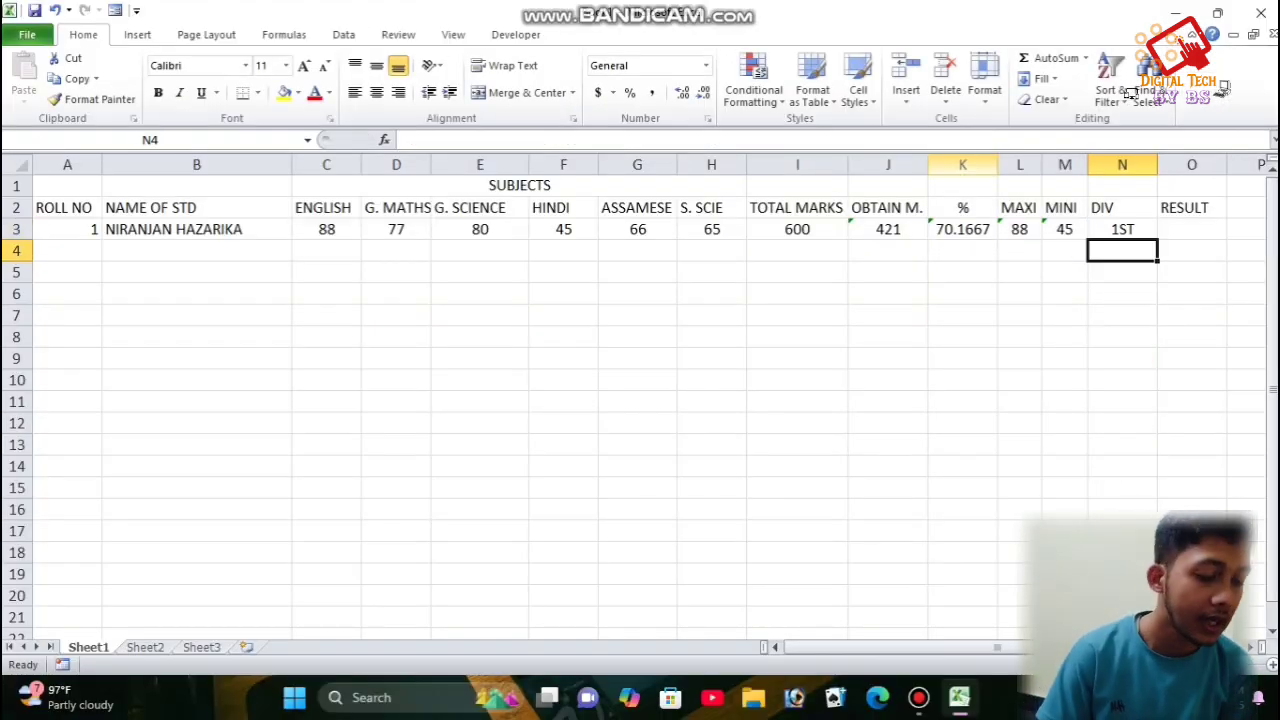
Change the English mark to 70 and the G. Maths mark to 66.
{"action": "left_click", "coordinate": [326, 229]}
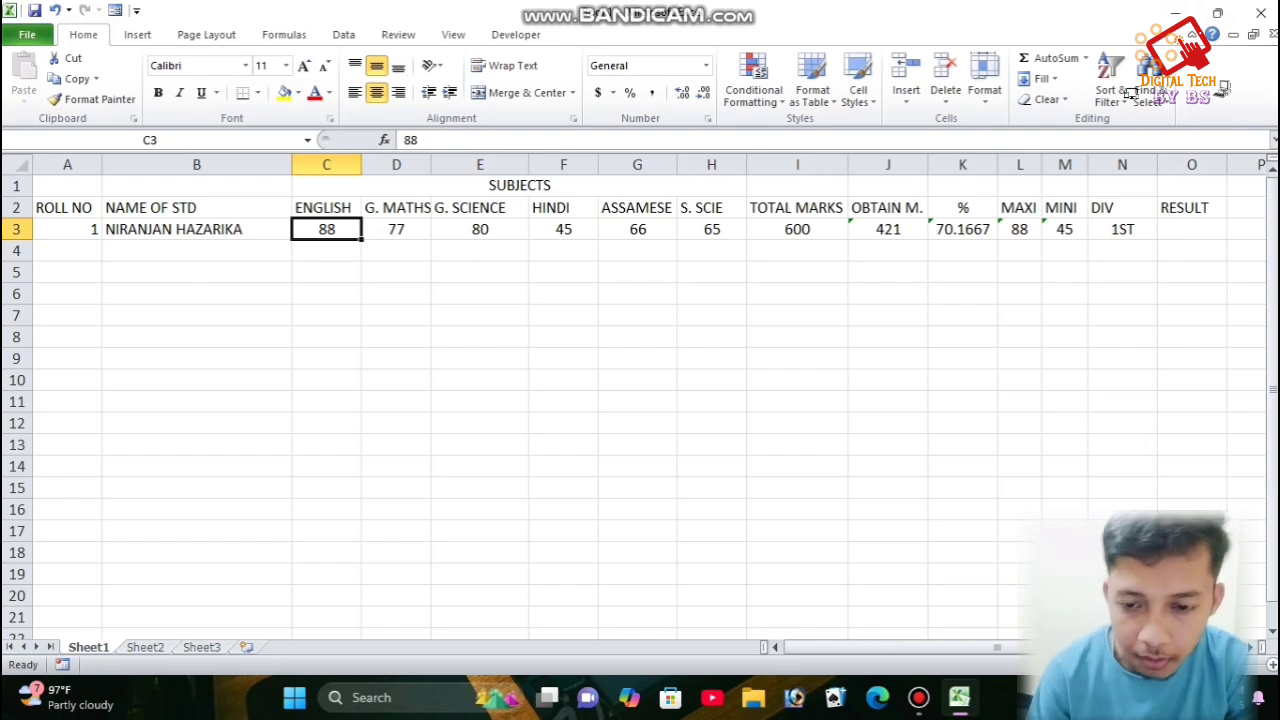
{"action": "type", "text": "70"}
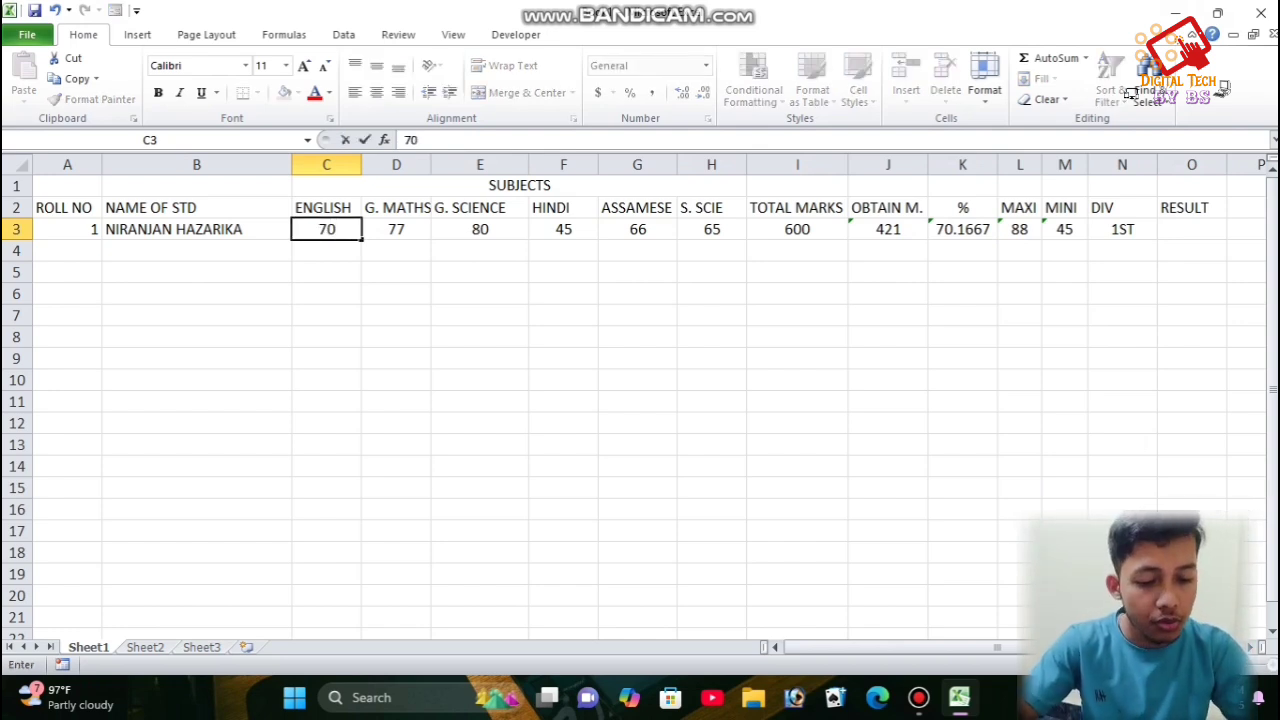
{"action": "key", "text": "Tab"}
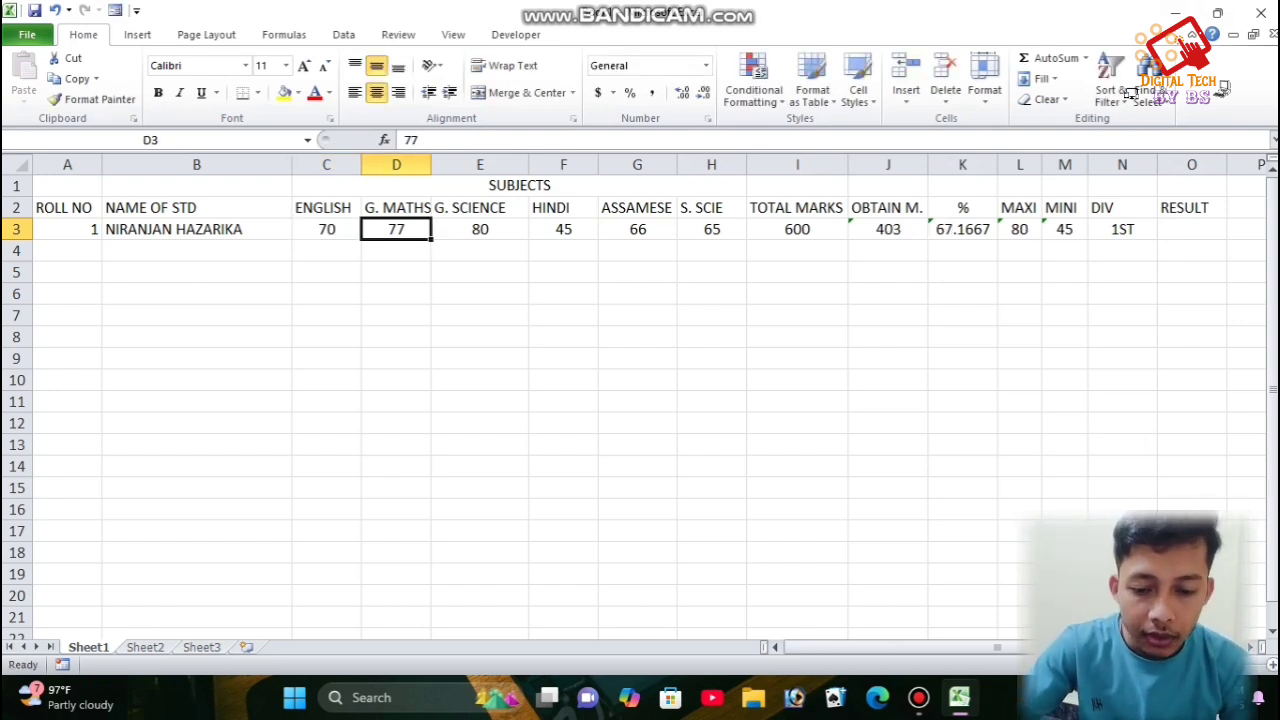
{"action": "type", "text": "66"}
{"action": "key", "text": "Return"}
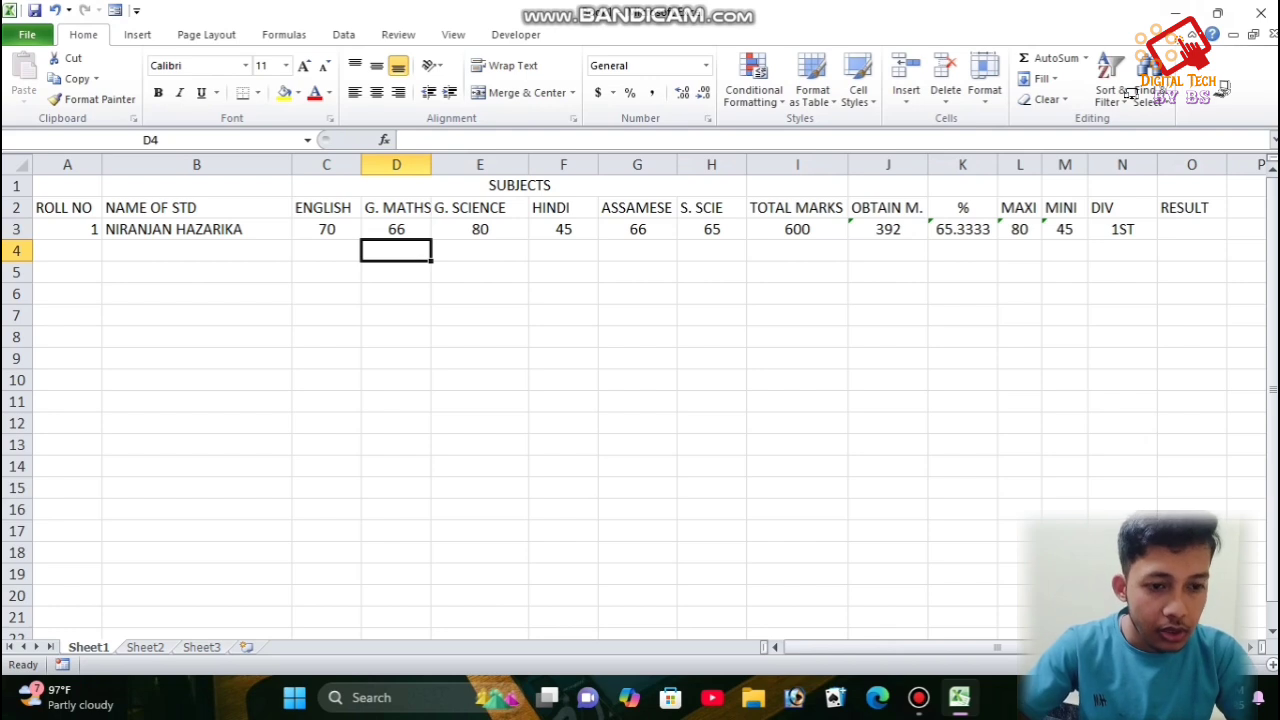
Change G. Science to 55 and Assamese to 40, then check N3 shows 2ND.
{"action": "key", "text": "Up"}
{"action": "key", "text": "Right"}
{"action": "type", "text": "55"}
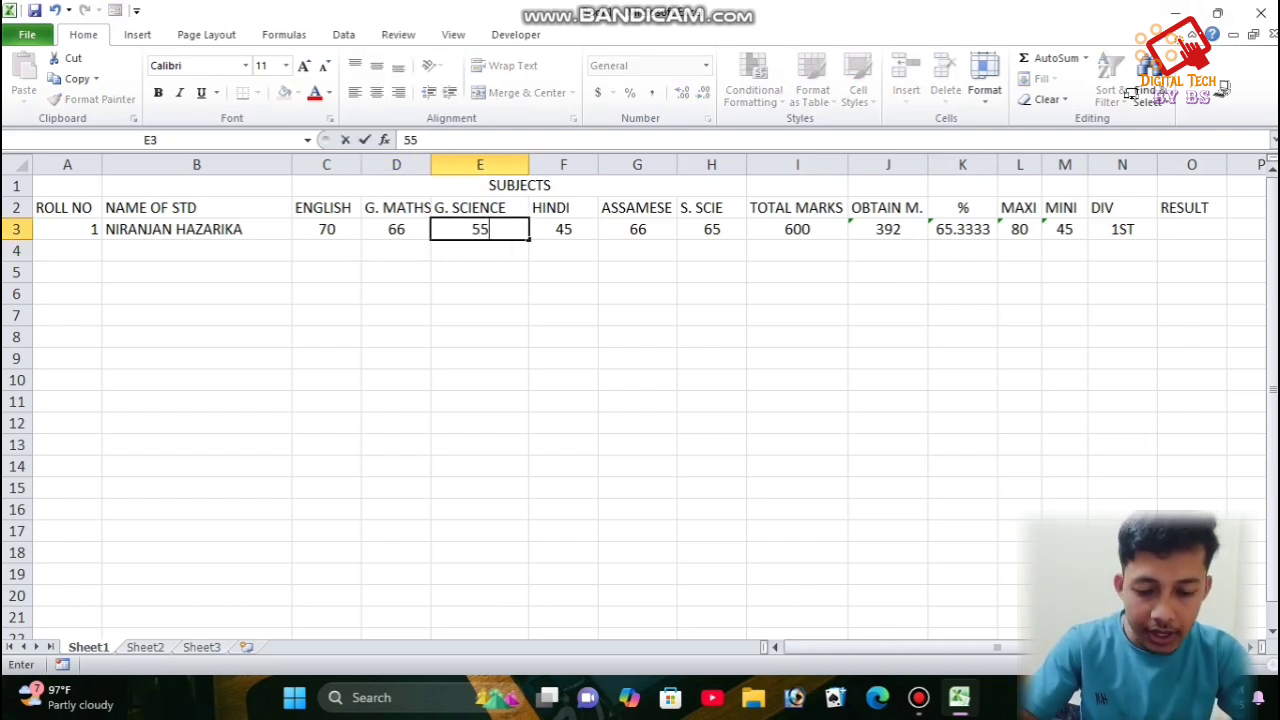
{"action": "key", "text": "Return"}
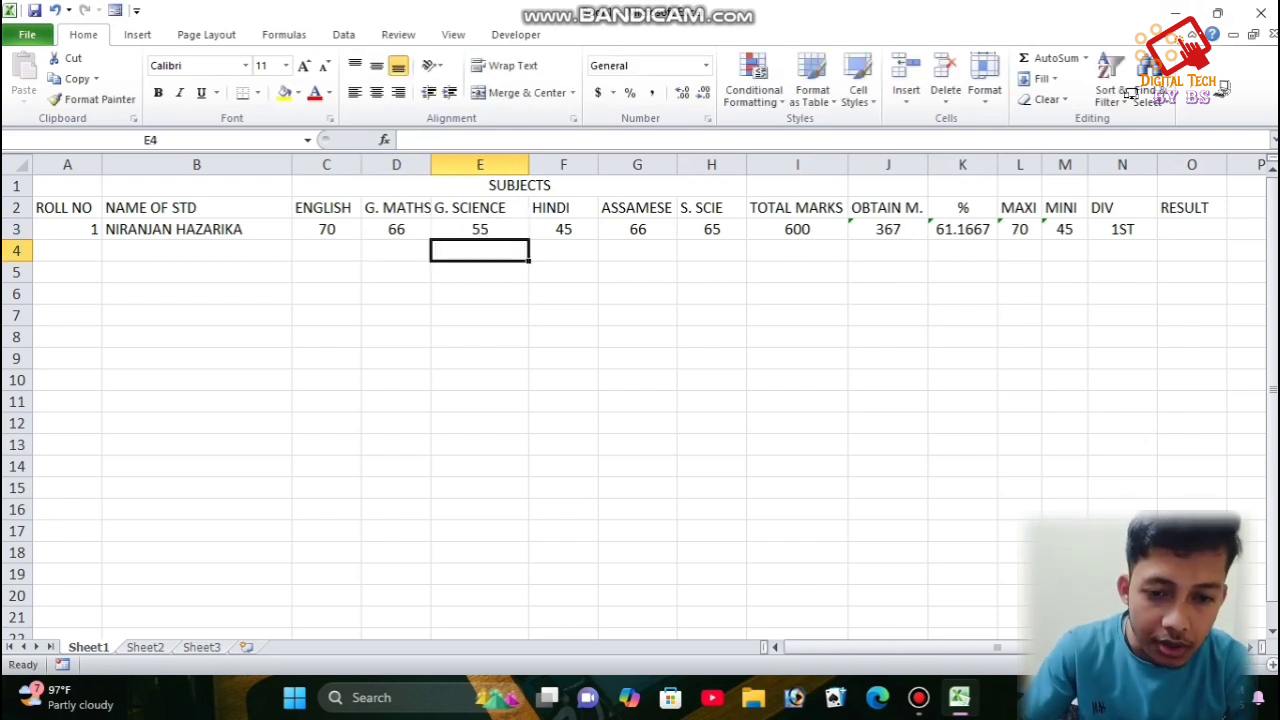
{"action": "key", "text": "Up"}
{"action": "key", "text": "Right"}
{"action": "key", "text": "Right"}
{"action": "type", "text": "40"}
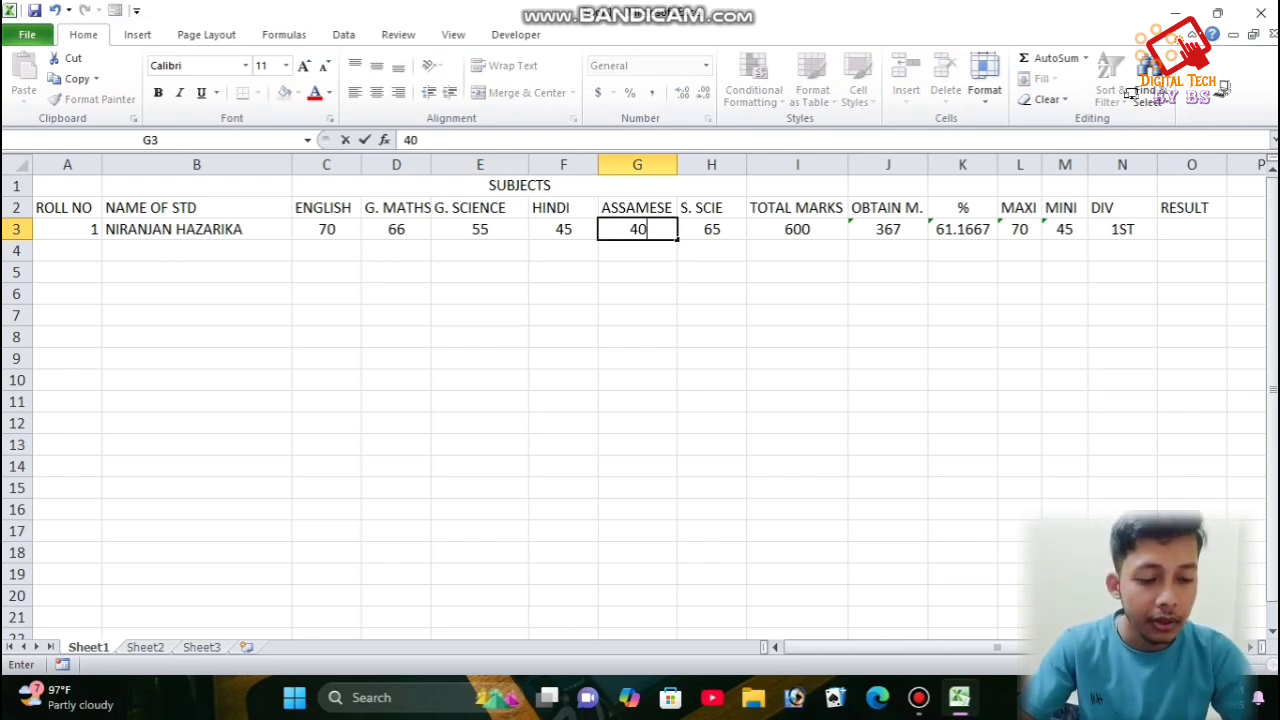
{"action": "key", "text": "Return"}
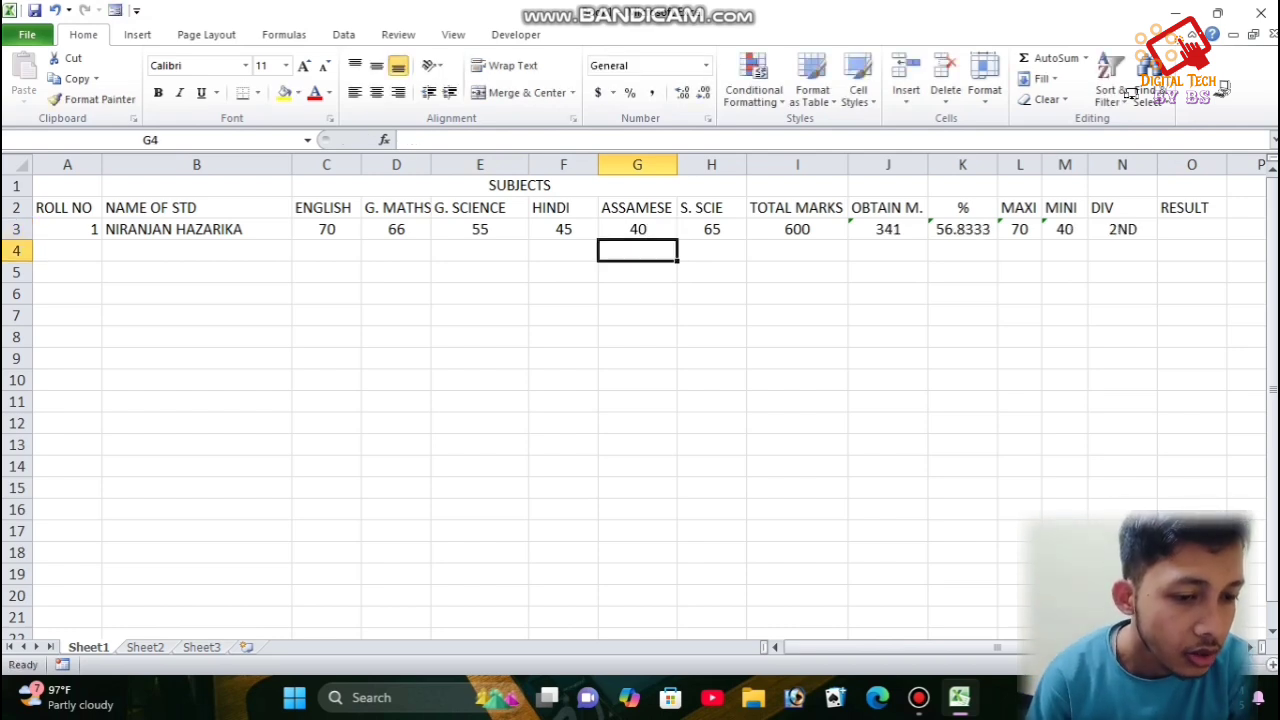
{"action": "key", "text": "Up"}
{"action": "key", "text": "Right"}
{"action": "key", "text": "Right"}
{"action": "key", "text": "Right"}
{"action": "key", "text": "Right"}
{"action": "key", "text": "Right"}
{"action": "key", "text": "Right"}
{"action": "key", "text": "Right"}
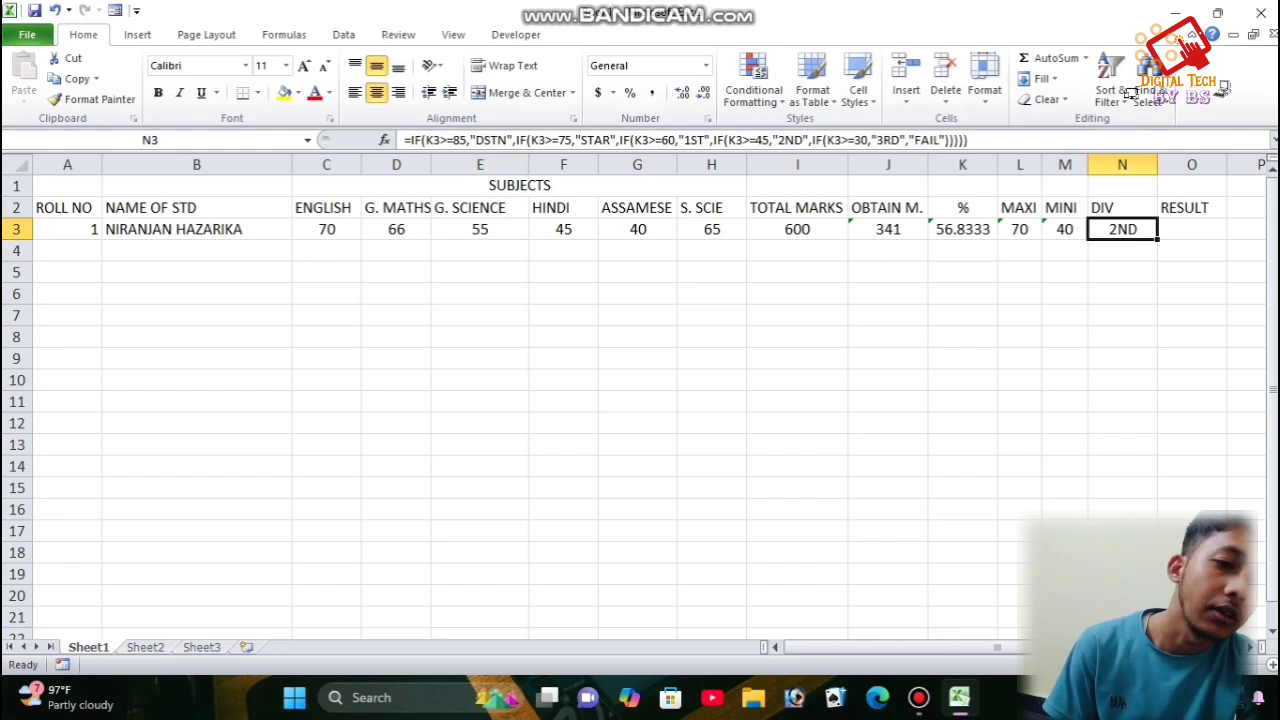
{"action": "key", "text": "Right"}
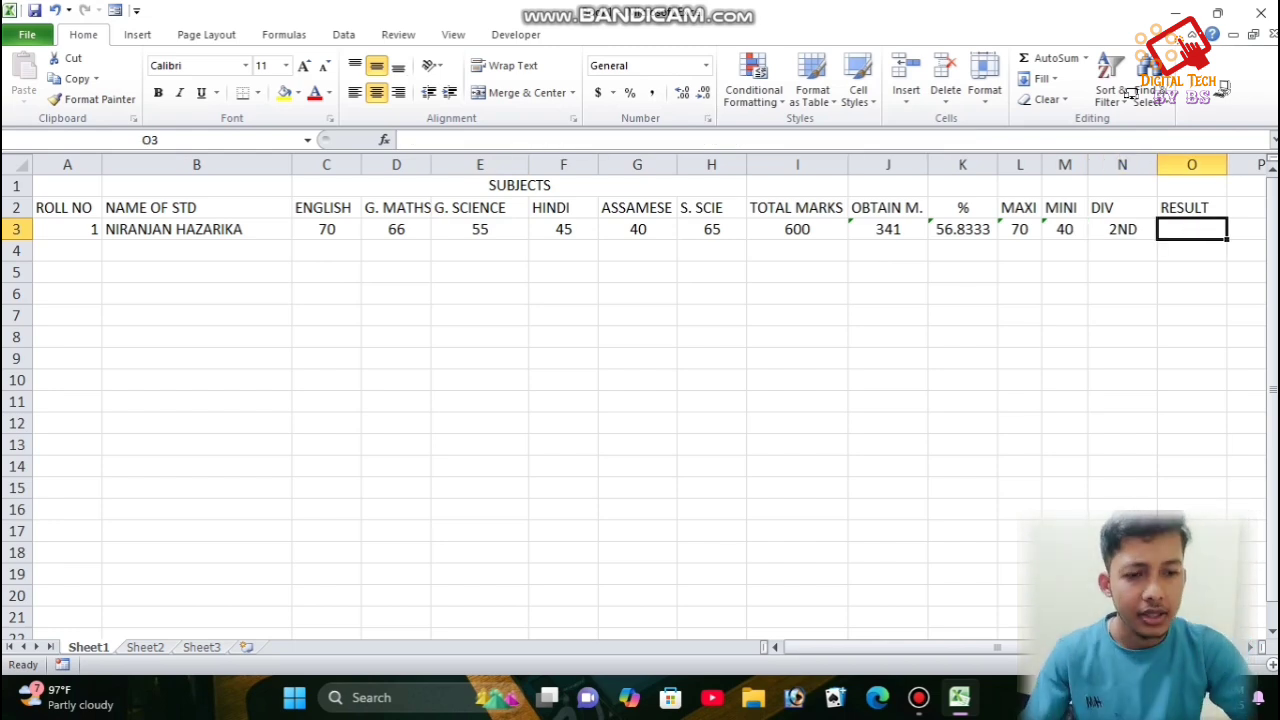
Enter =IF(MIN(C3:H3)<=30,"FAIL","PASS") in O3 so RESULT shows PASS.
{"action": "type", "text": "=I"}
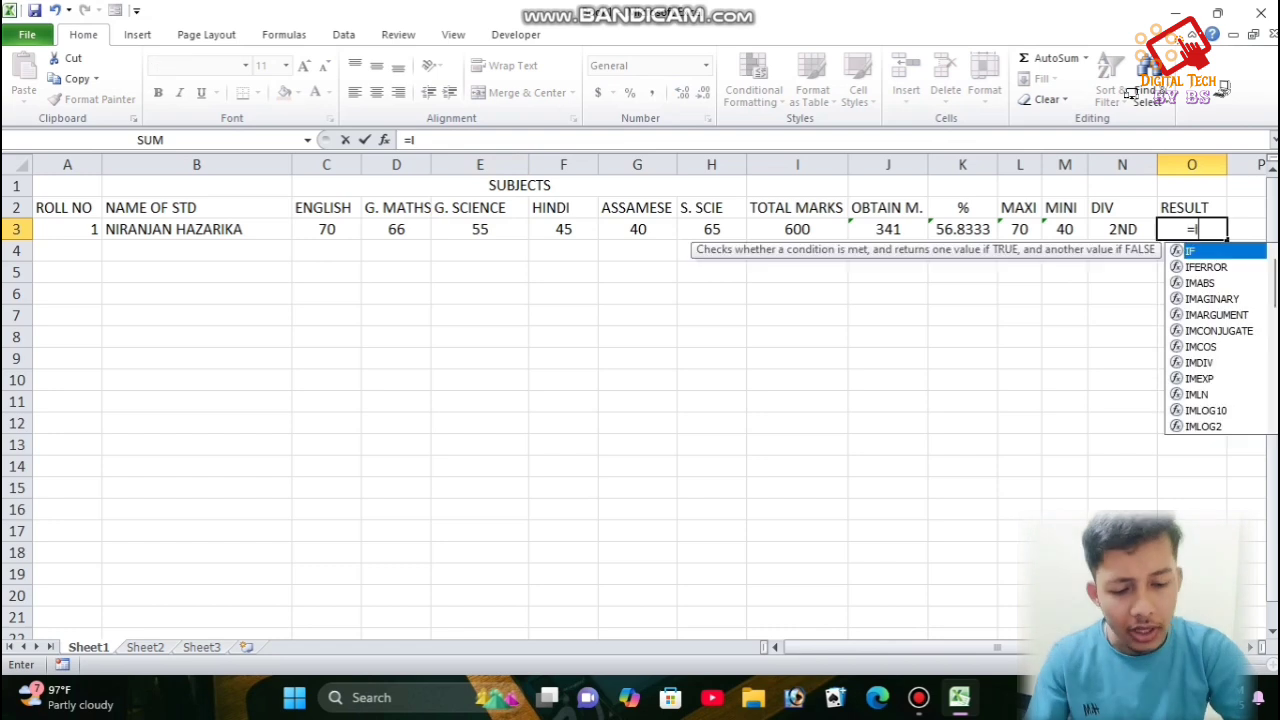
{"action": "type", "text": "F(M"}
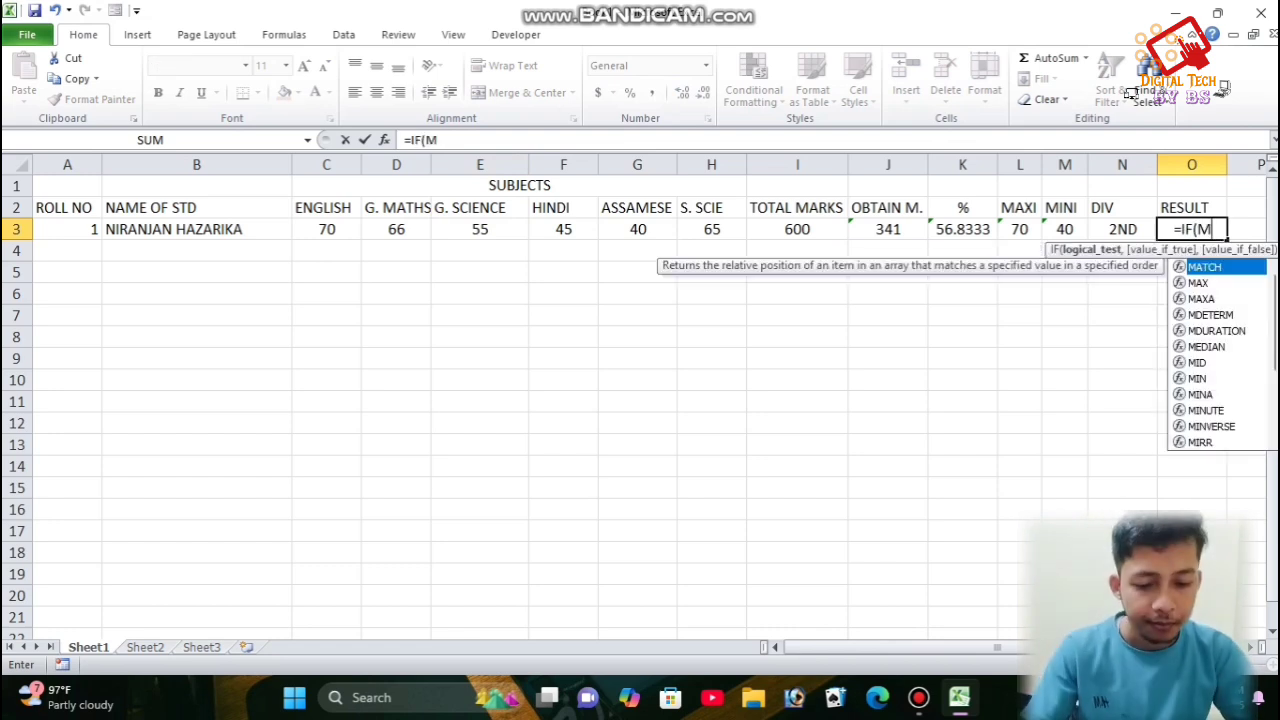
{"action": "type", "text": "IN("}
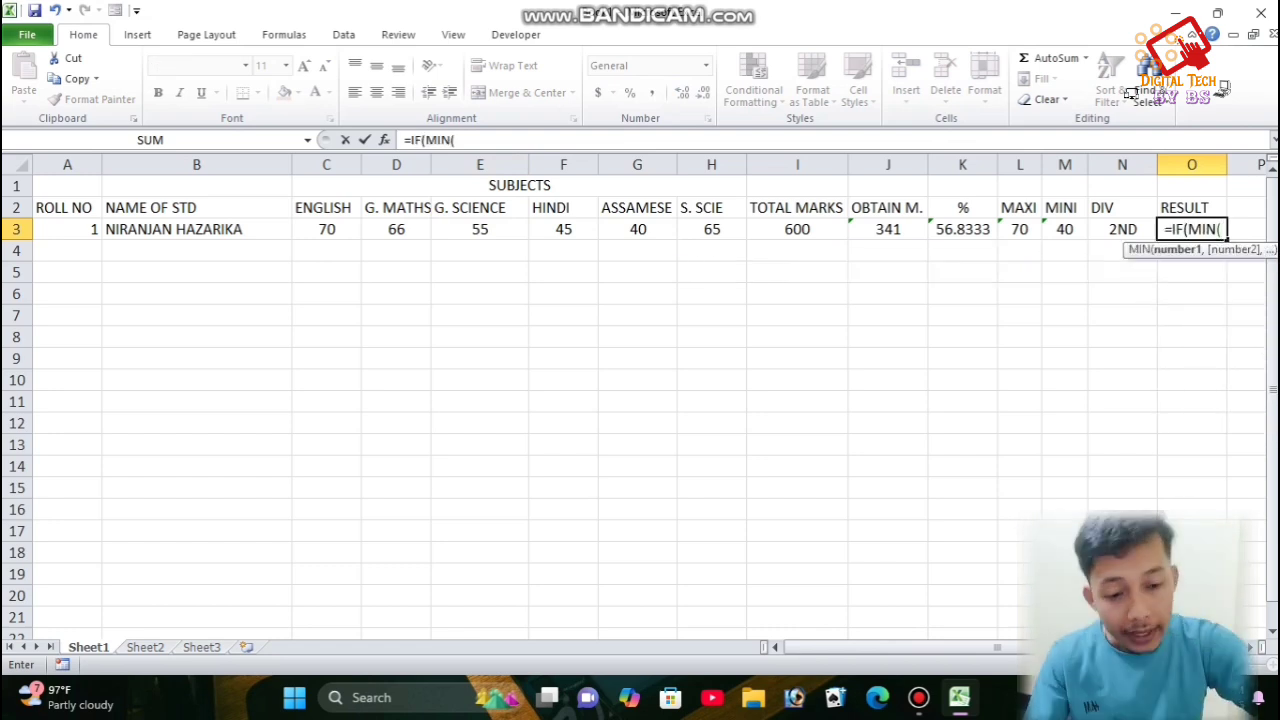
{"action": "left_click_drag", "start_coordinate": [320, 229], "coordinate": [740, 232]}
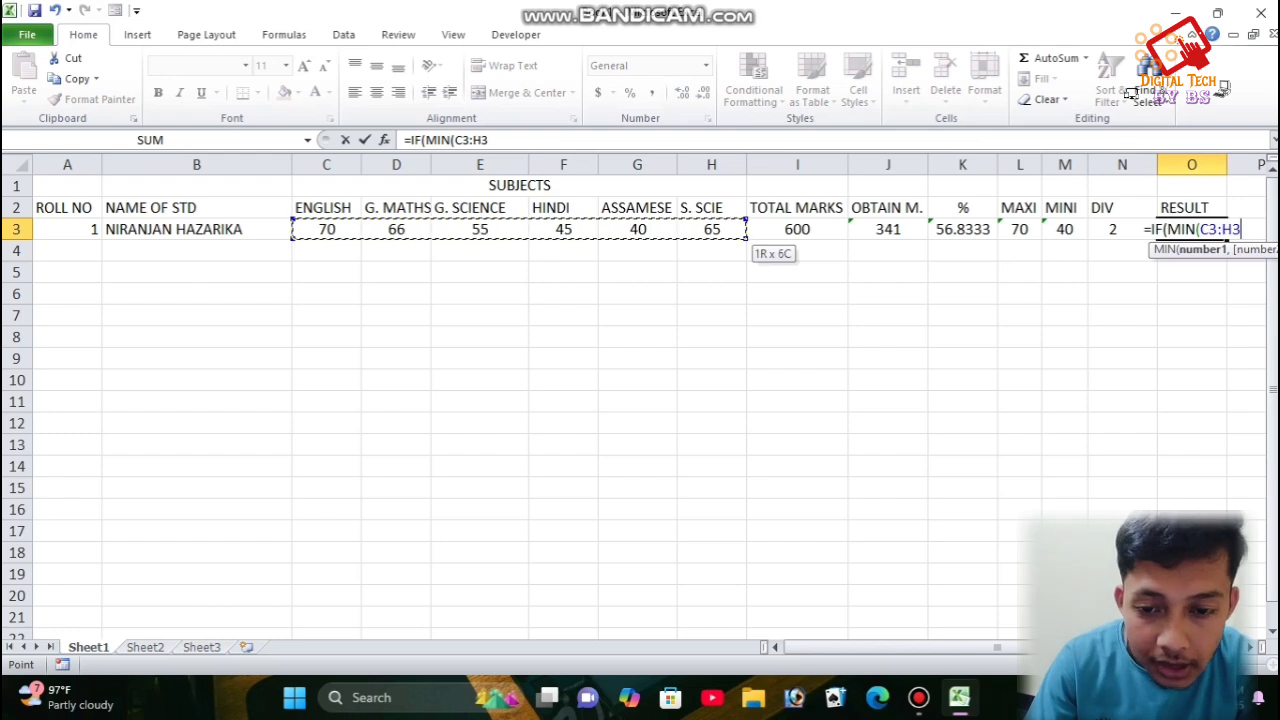
{"action": "type", "text": ")"}
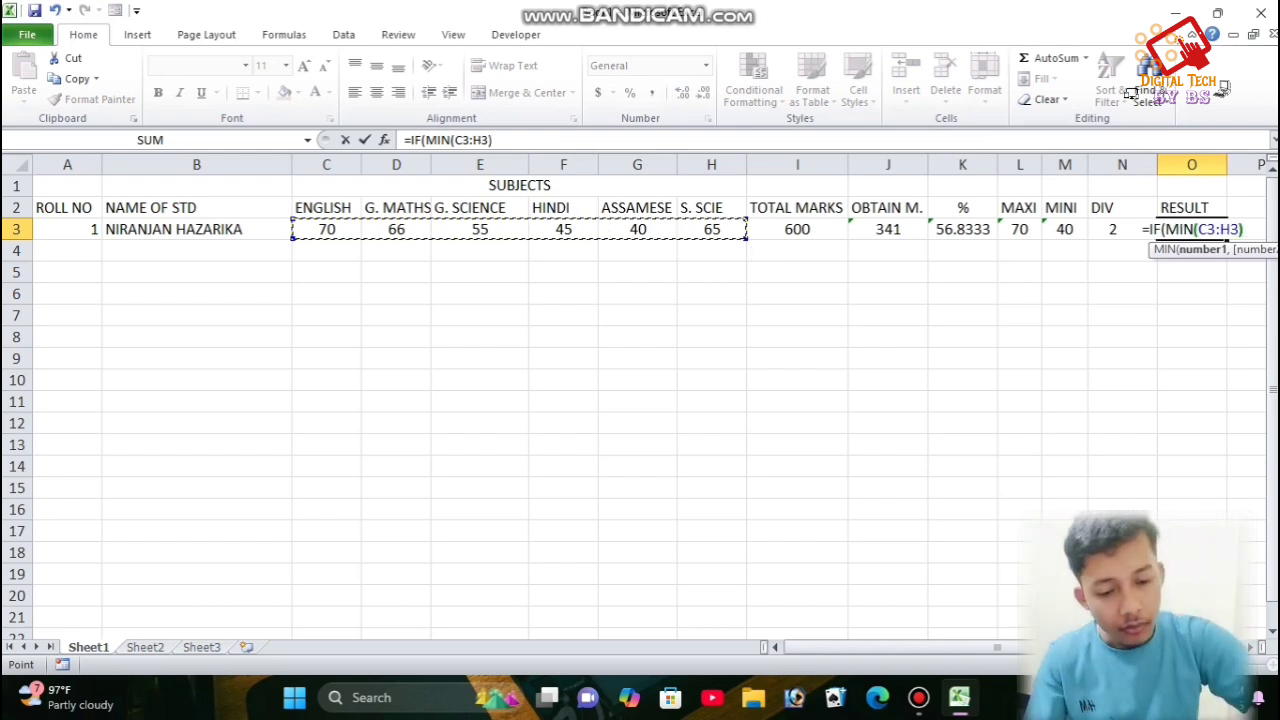
{"action": "type", "text": ">"}
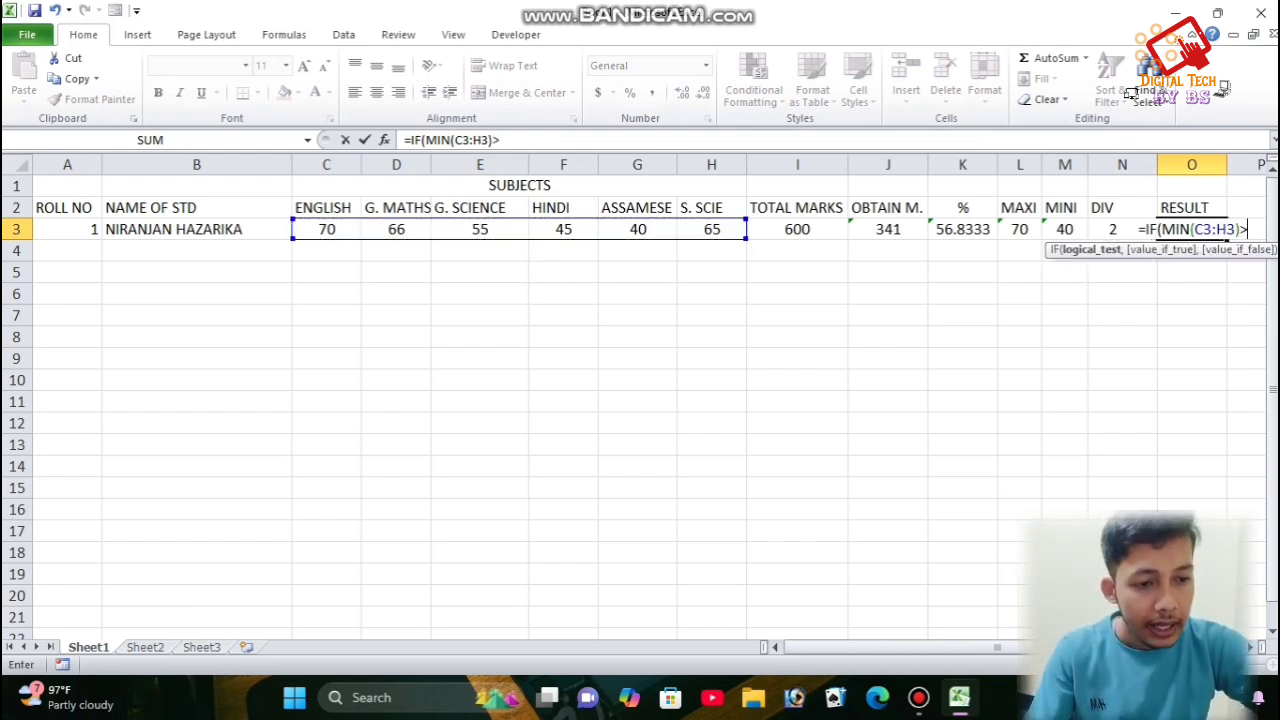
{"action": "key", "text": "BackSpace"}
{"action": "type", "text": "<"}
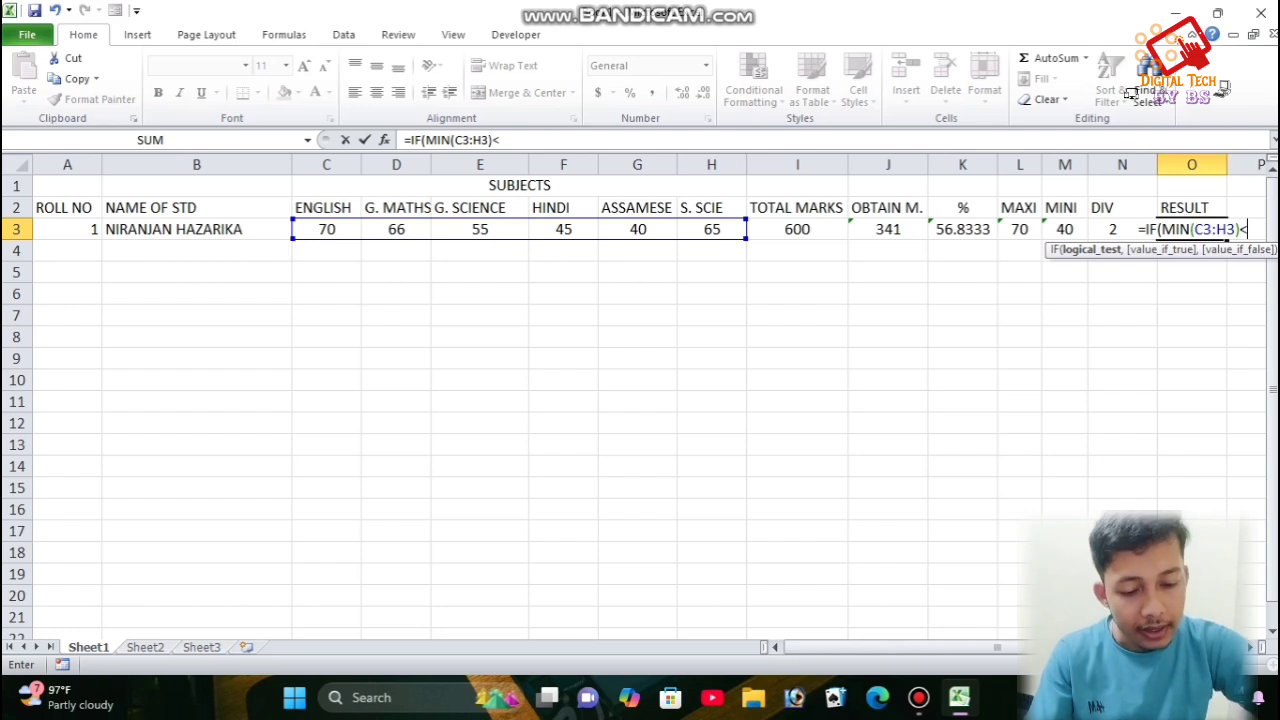
{"action": "type", "text": "=30,"}
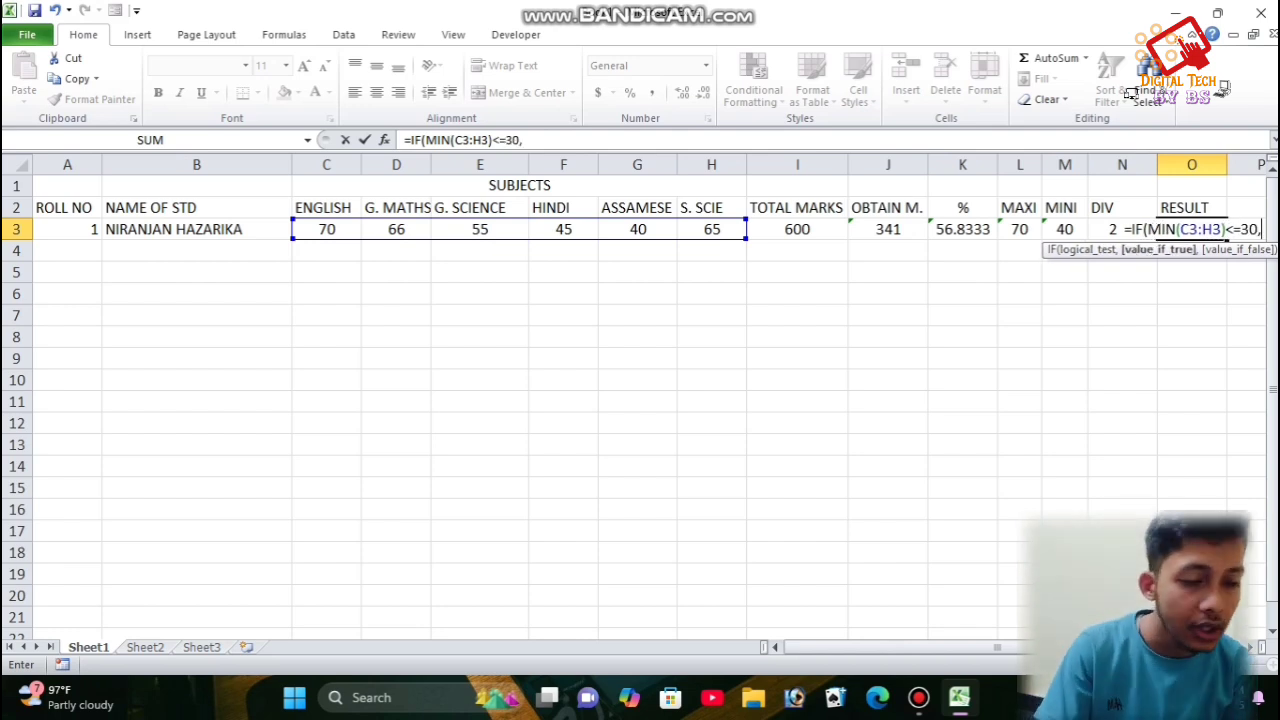
{"action": "type", "text": "\"F"}
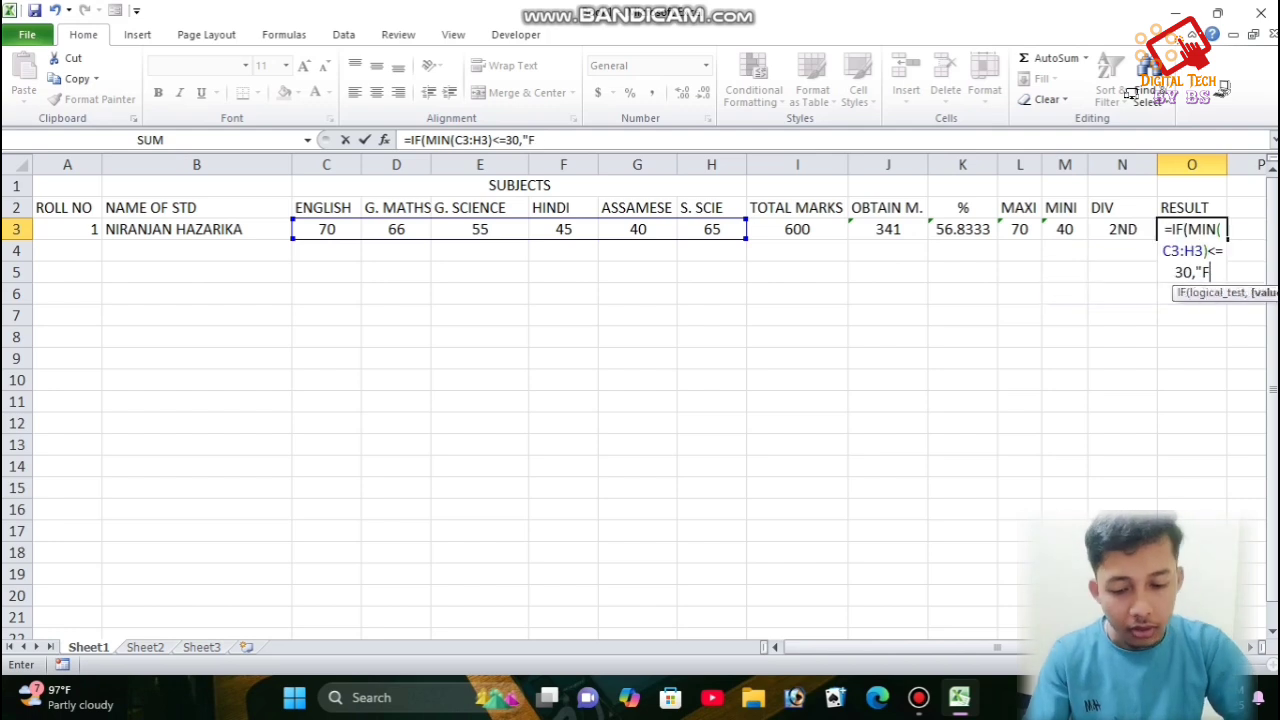
{"action": "type", "text": "AIL\",\""}
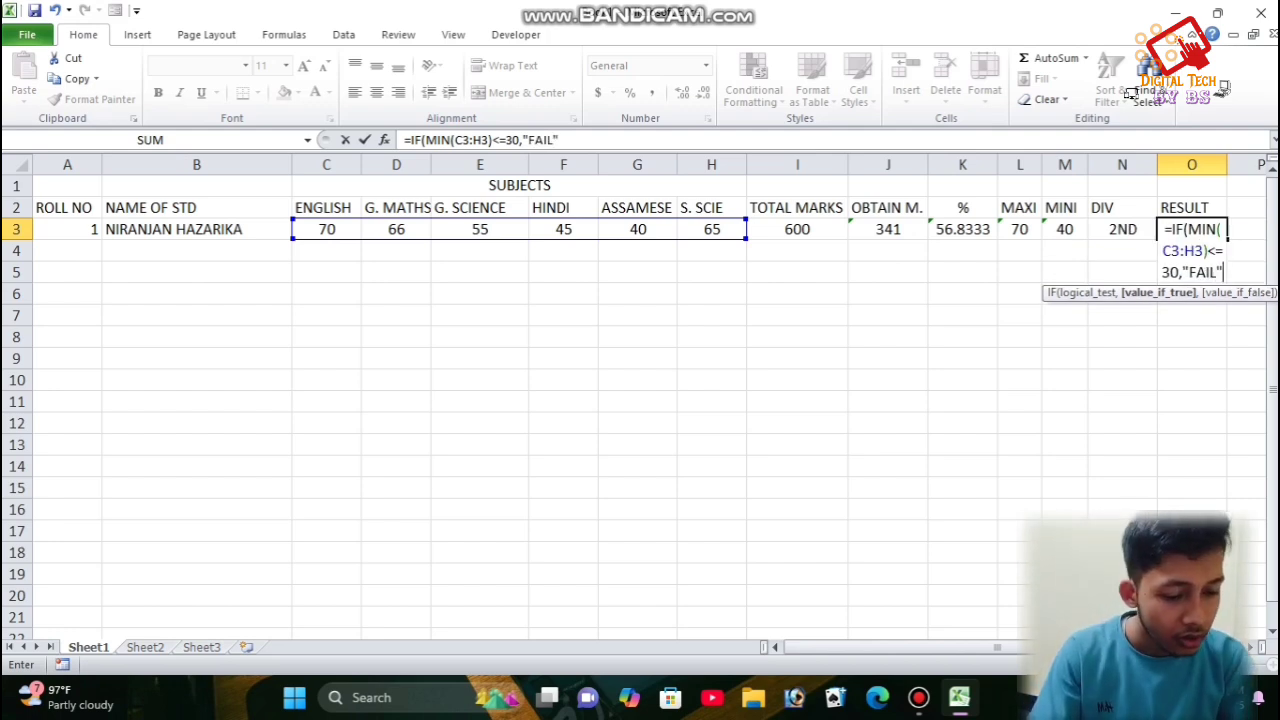
{"action": "type", "text": "PASS\""}
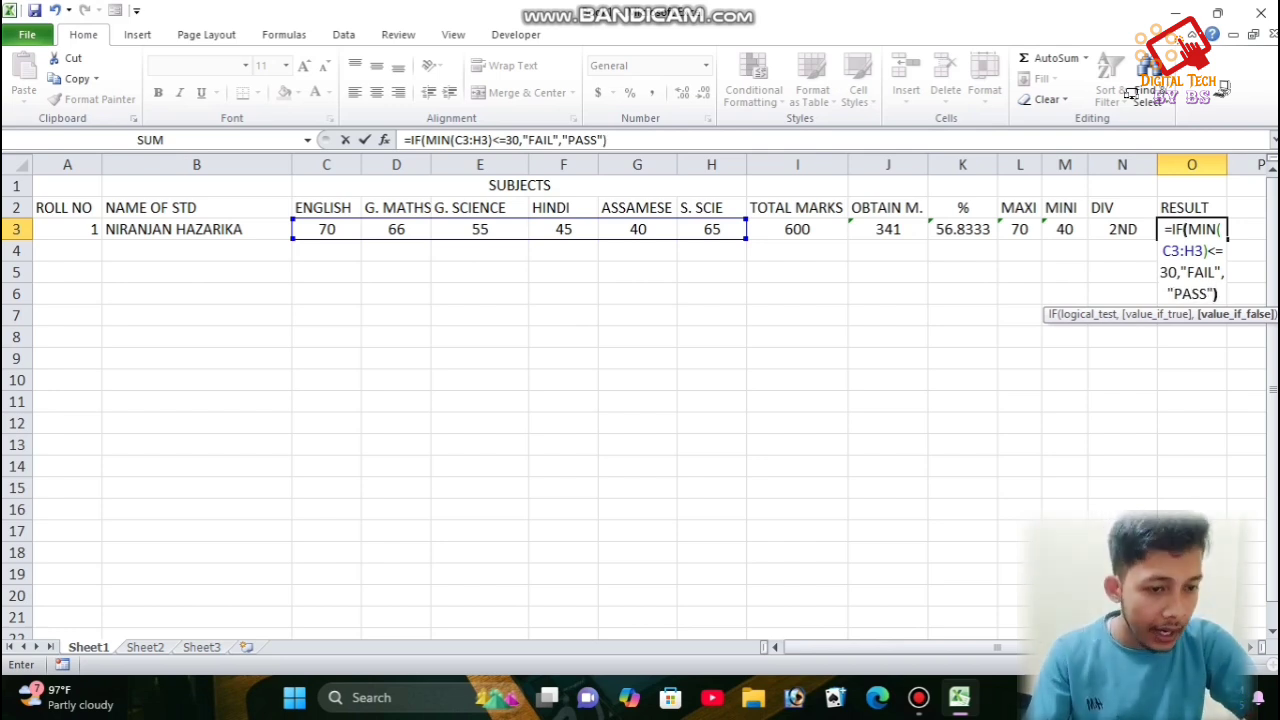
{"action": "key", "text": "Return"}
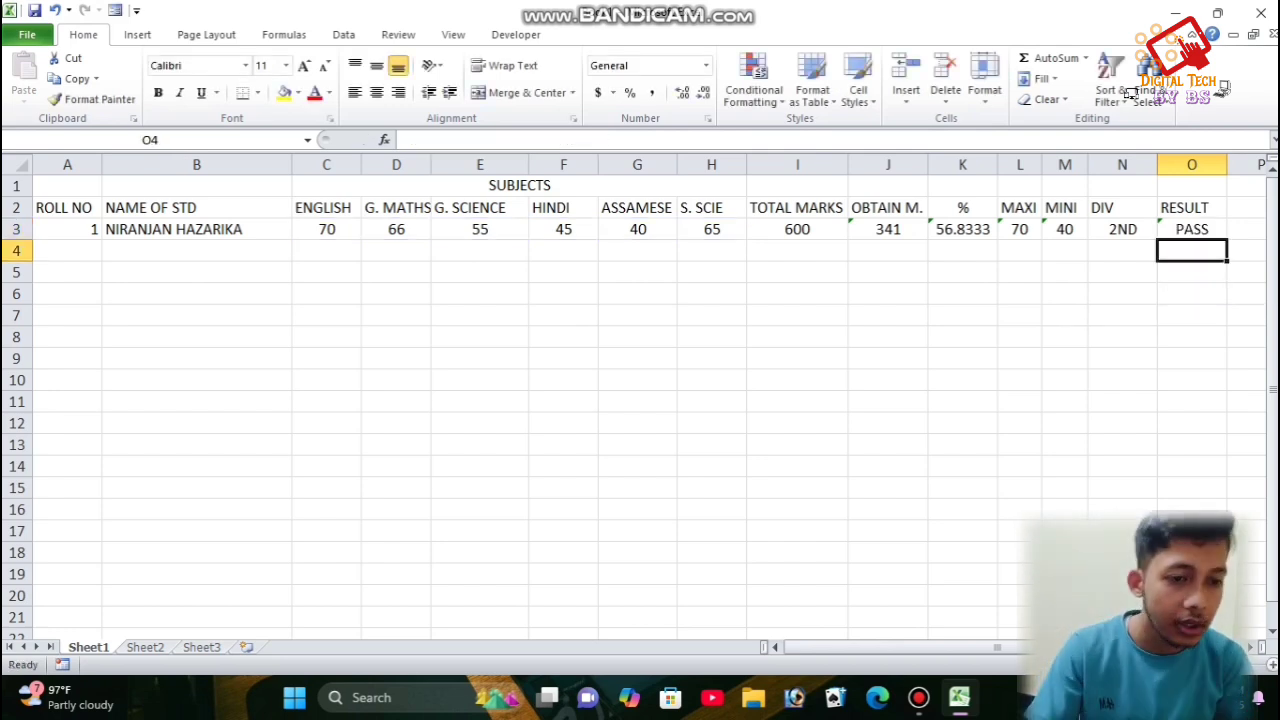
Lower the English mark to 29 so the result becomes FAIL, then select the marks table.
{"action": "left_click", "coordinate": [326, 229]}
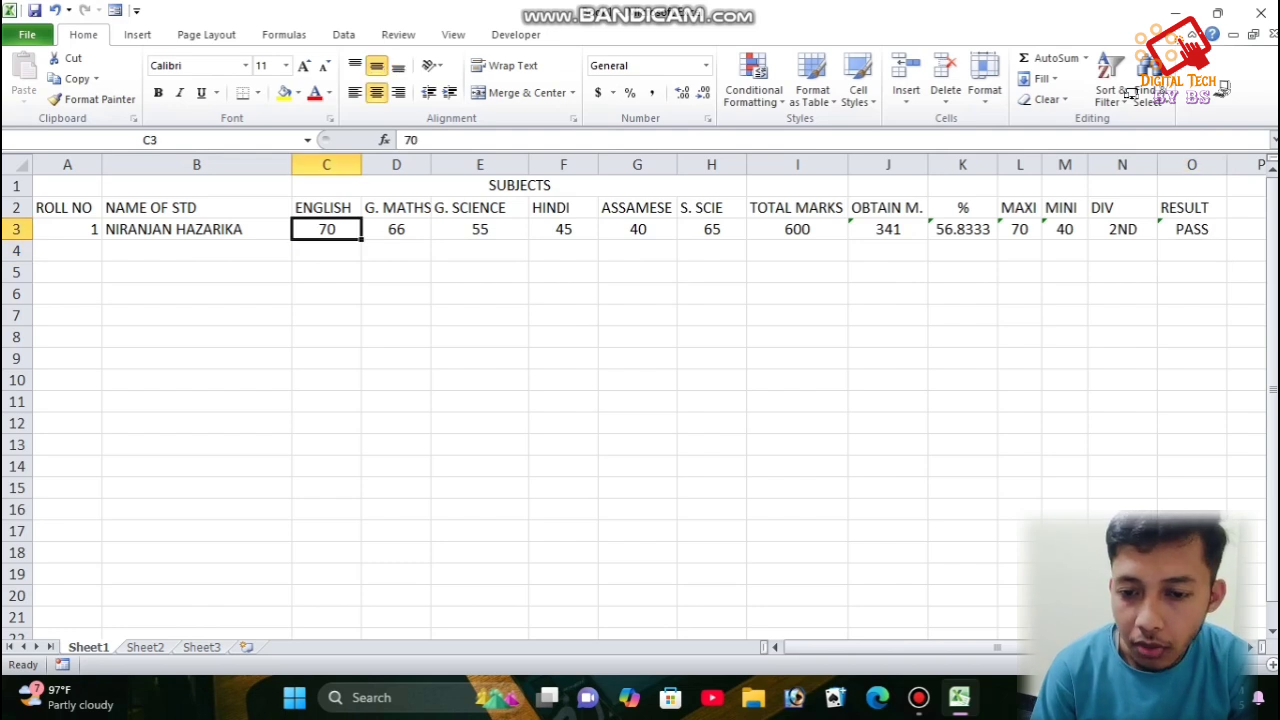
{"action": "type", "text": "29"}
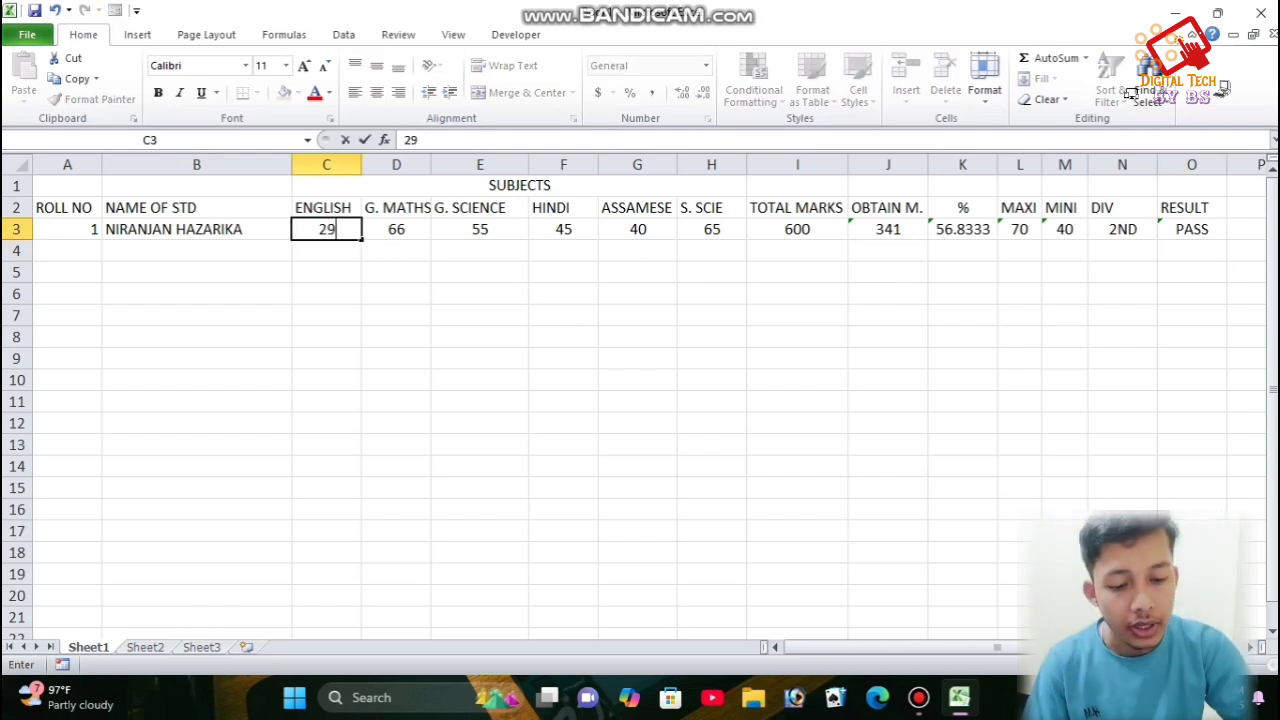
{"action": "key", "text": "Return"}
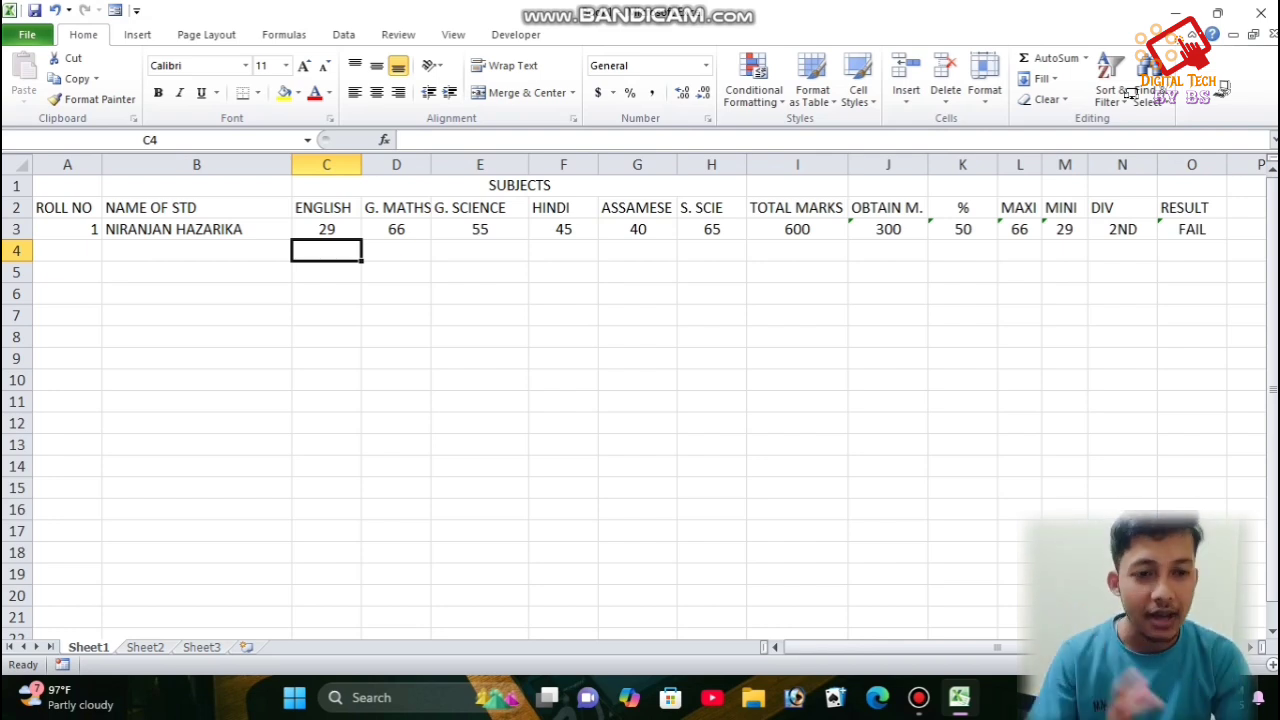
{"action": "left_click_drag", "start_coordinate": [67, 185], "coordinate": [1191, 229]}
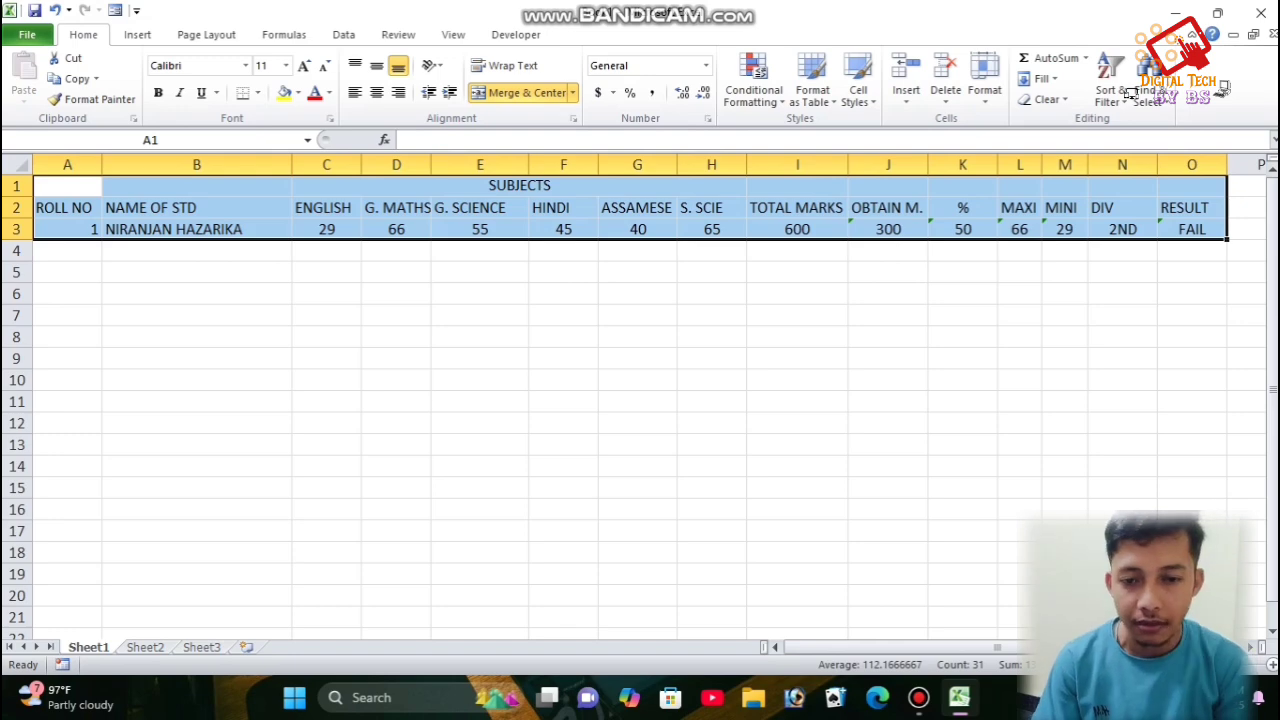